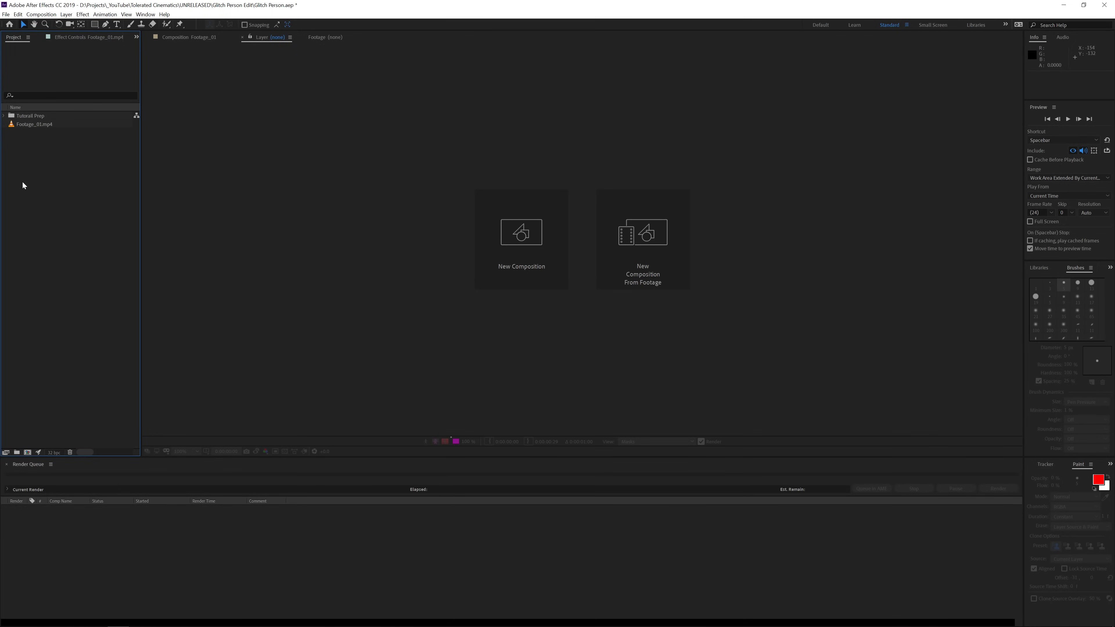
- Create the Footage_02 composition (1920 x 1080, 24 fps) from Footage_01.mp4
{"action": "left_click", "coordinate": [27, 126]}
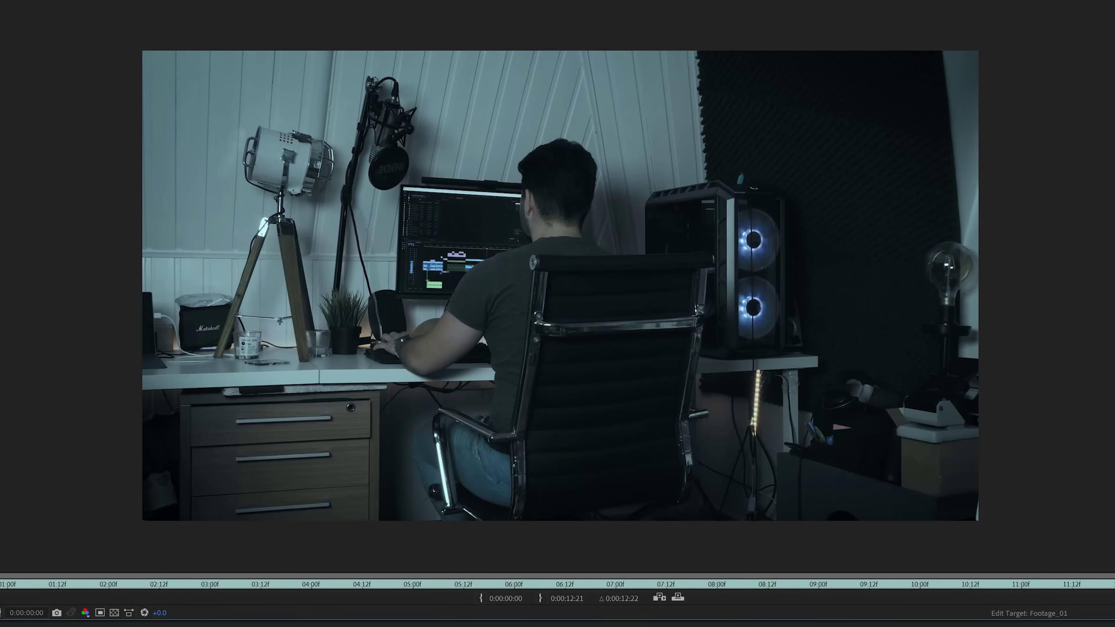
{"action": "left_click_drag", "start_coordinate": [53, 585], "coordinate": [528, 597]}
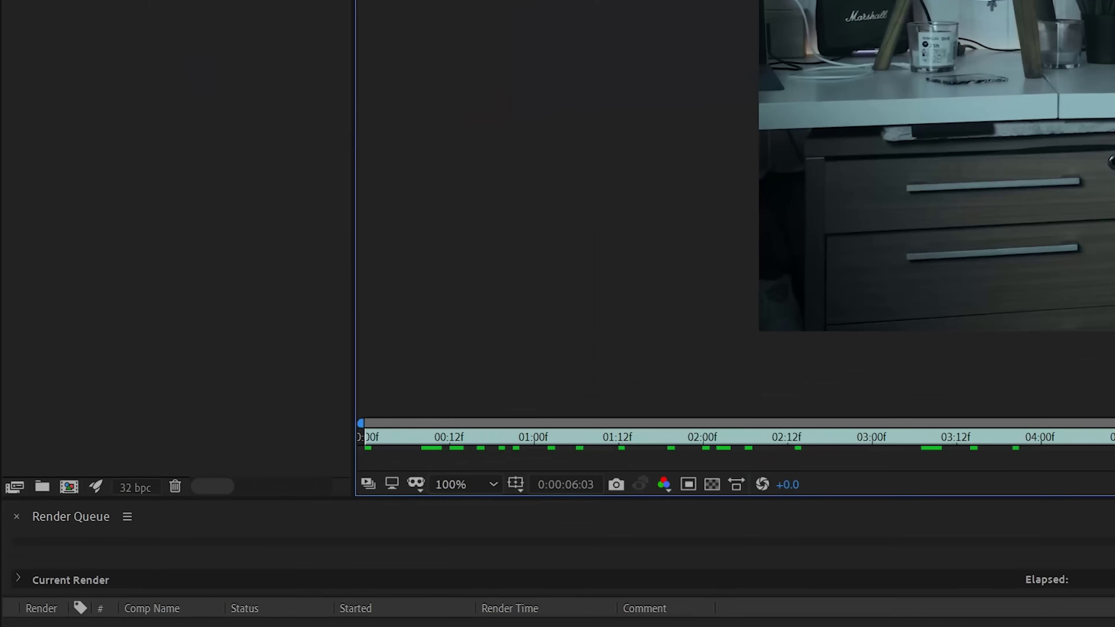
{"action": "left_click_drag", "start_coordinate": [150, 304], "coordinate": [67, 494]}
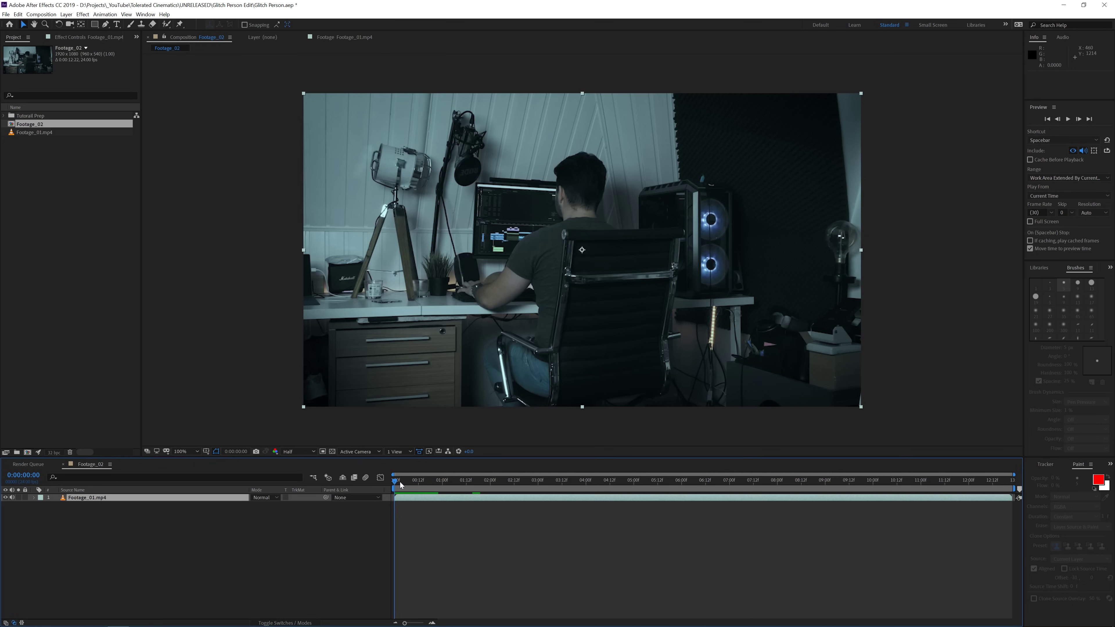
{"action": "left_click_drag", "start_coordinate": [401, 483], "coordinate": [393, 509]}
- Duplicate the Footage_01.mp4 layer into two stacked copies
{"action": "left_click", "coordinate": [200, 503]}
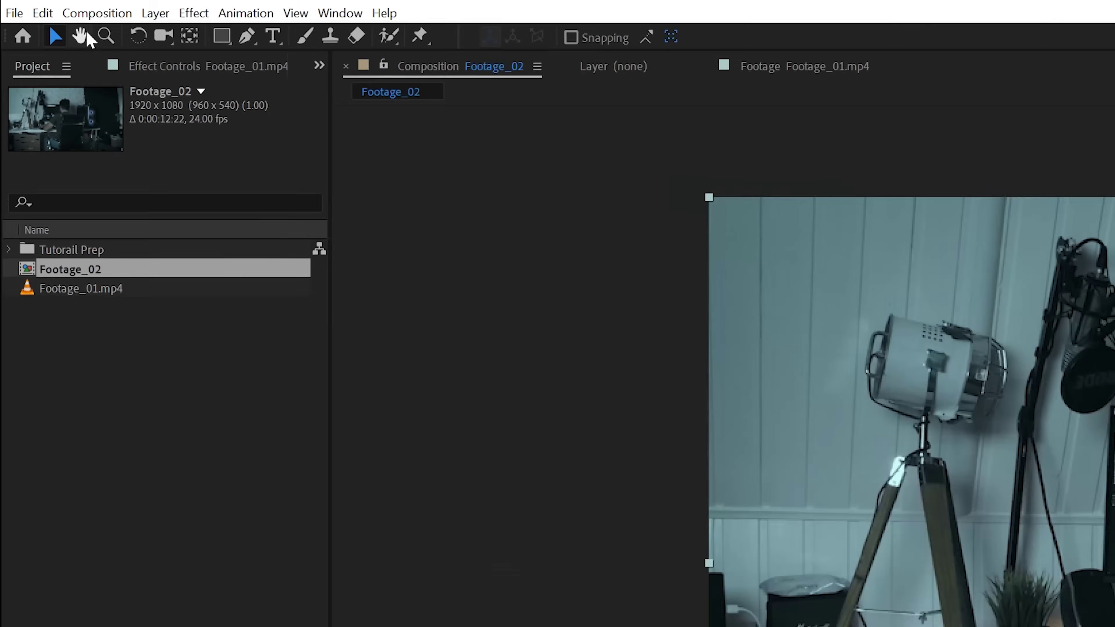
{"action": "left_click", "coordinate": [18, 14]}
{"action": "left_click", "coordinate": [109, 332]}
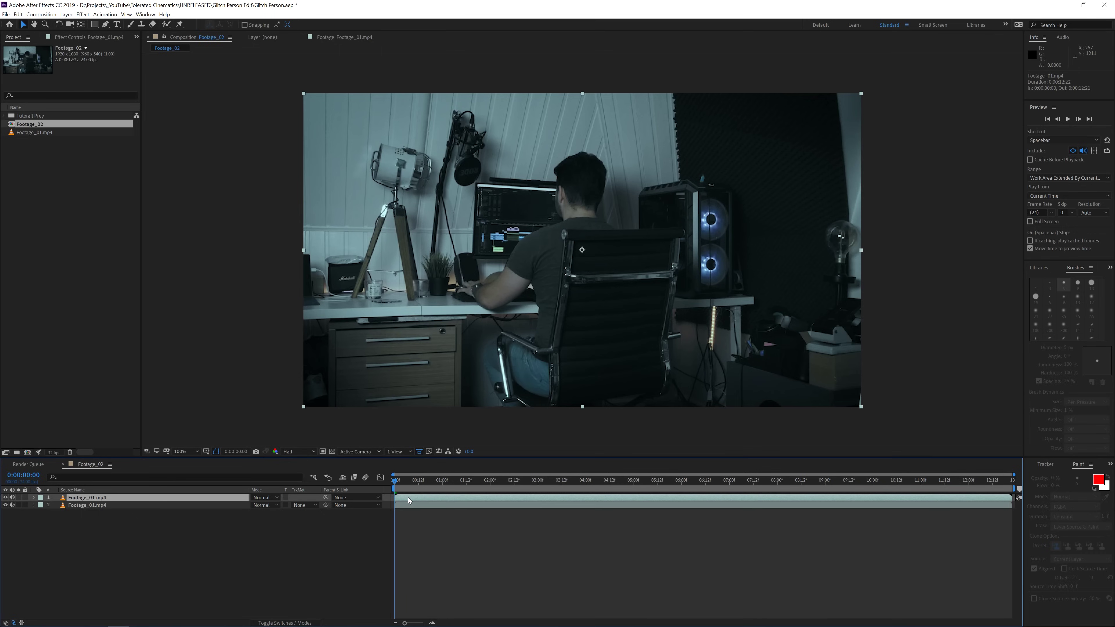
- Open the top footage layer in the Layer viewer and set the Roto Brush diameter to 10 px
{"action": "double_click", "coordinate": [408, 500]}
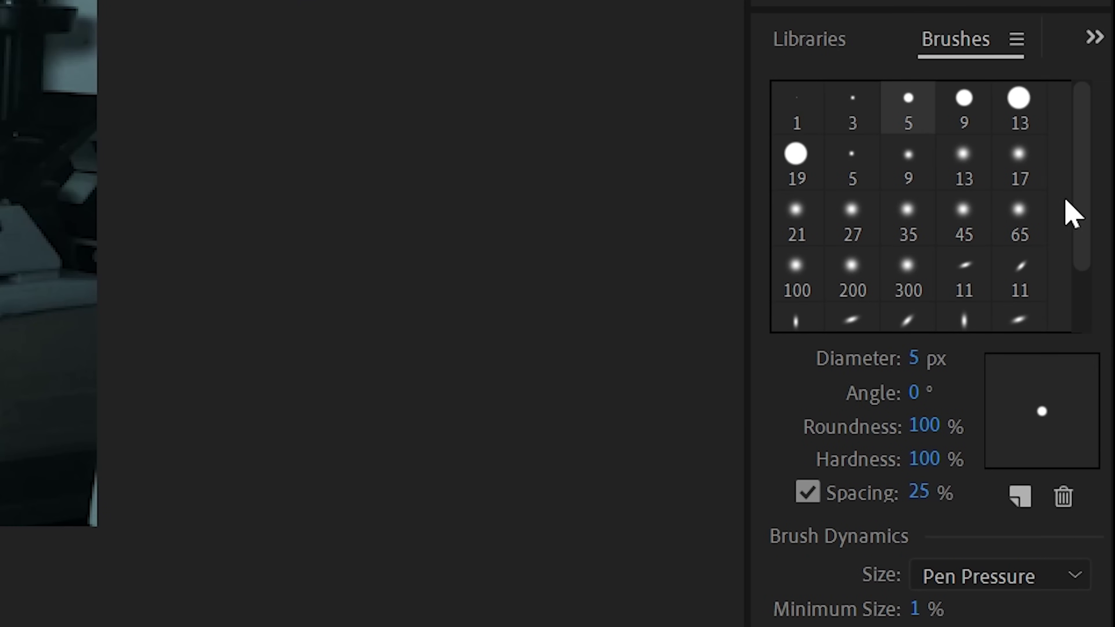
{"action": "left_click", "coordinate": [911, 358]}
{"action": "type", "text": "10"}
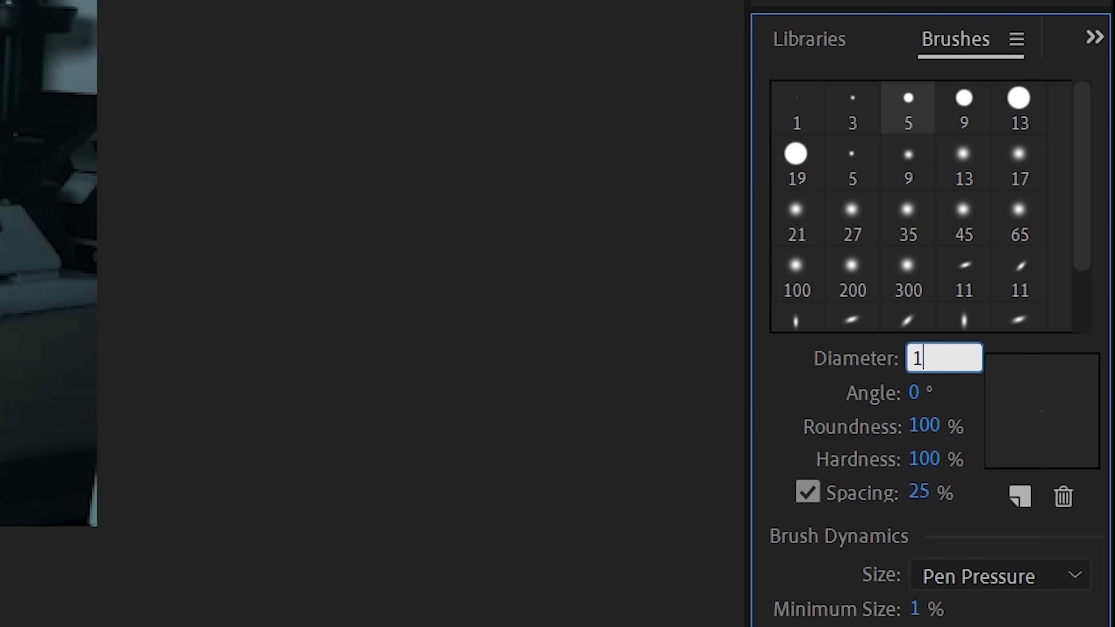
{"action": "key", "text": "Return"}
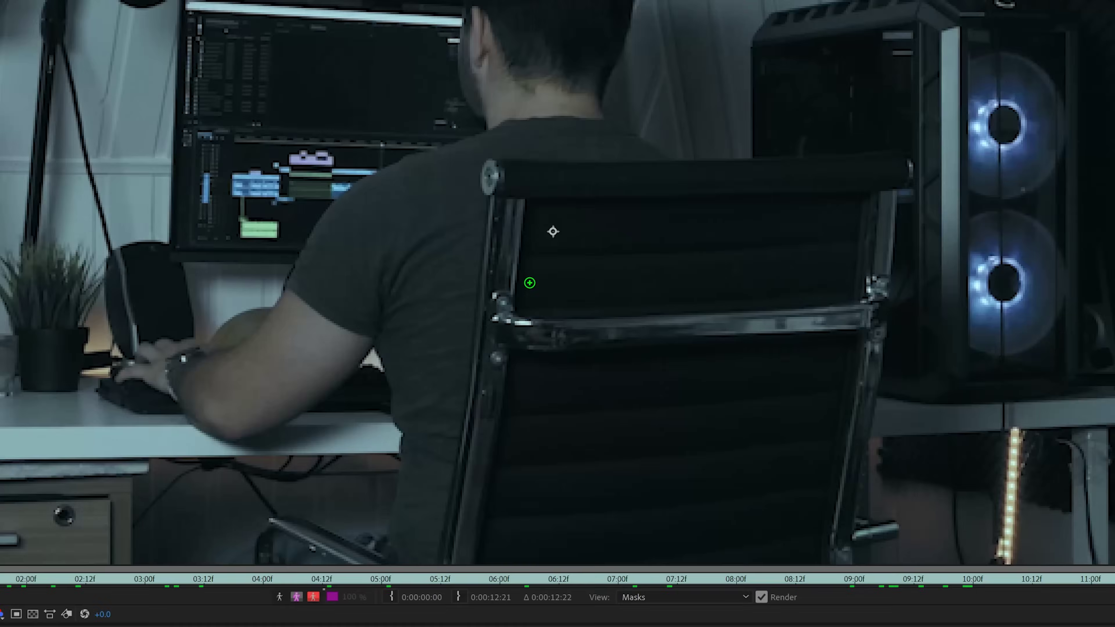
- Paint Roto Brush strokes over the man's head, neck, collar and both shoulders
{"action": "scroll", "coordinate": [530, 283], "scroll_direction": "up", "scroll_amount": 3}
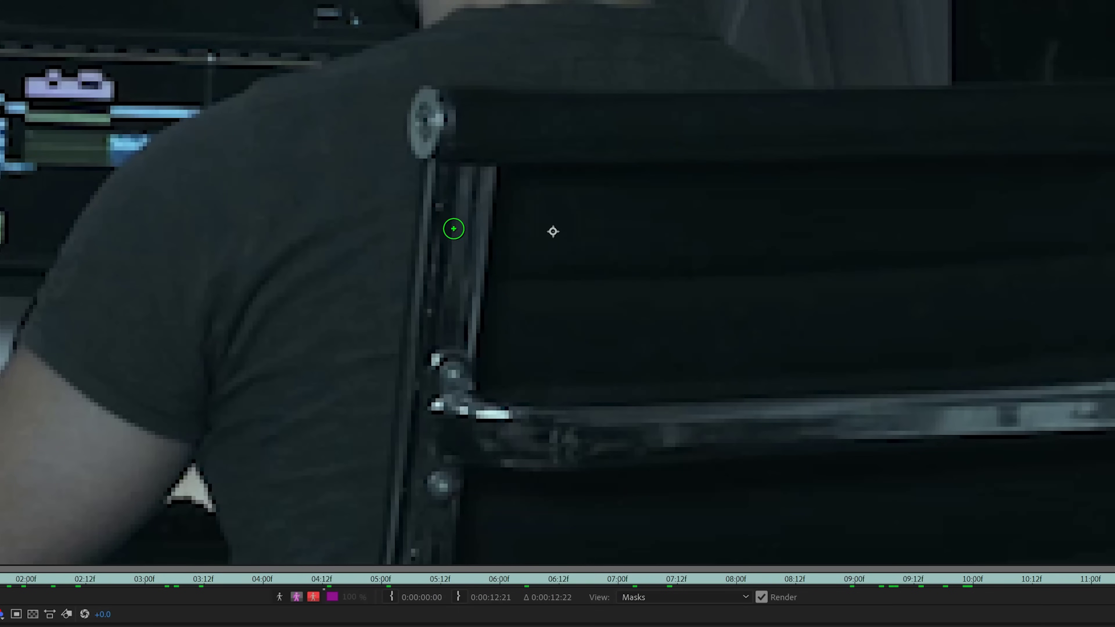
{"action": "left_click_drag", "start_coordinate": [461, 20], "coordinate": [480, 394]}
{"action": "mouse_move", "coordinate": [470, 341]}
{"action": "left_mouse_down"}
{"action": "mouse_move", "coordinate": [443, 314]}
{"action": "mouse_move", "coordinate": [450, 86]}
{"action": "mouse_move", "coordinate": [649, 72]}
{"action": "mouse_move", "coordinate": [608, 391]}
{"action": "left_mouse_up"}
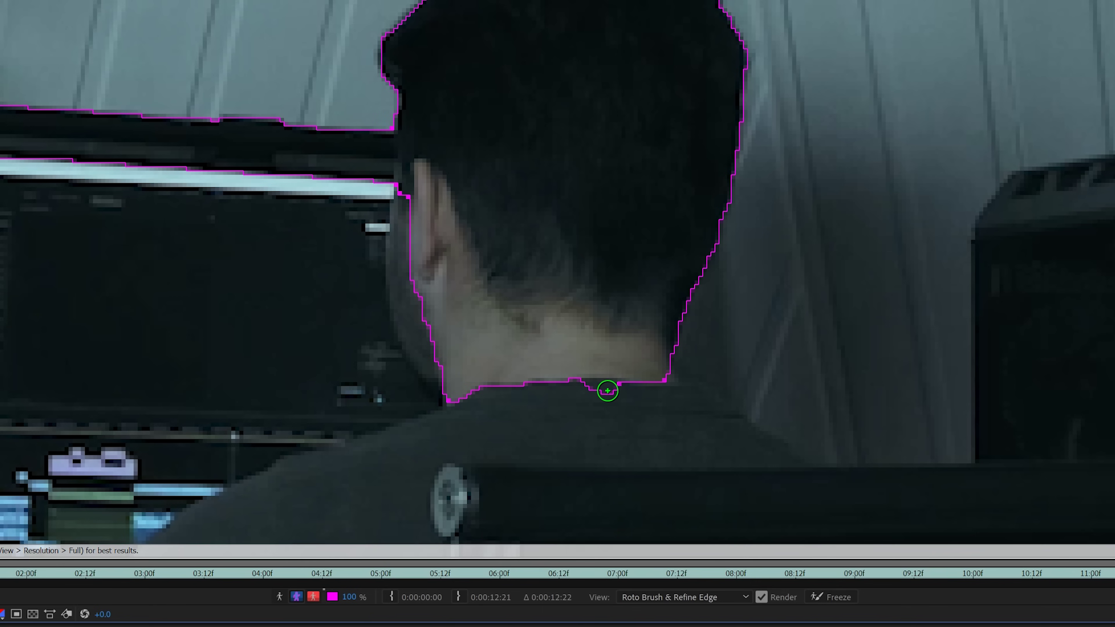
{"action": "mouse_move", "coordinate": [450, 374]}
{"action": "left_mouse_down"}
{"action": "mouse_move", "coordinate": [421, 338]}
{"action": "mouse_move", "coordinate": [402, 275]}
{"action": "mouse_move", "coordinate": [398, 212]}
{"action": "mouse_move", "coordinate": [422, 93]}
{"action": "mouse_move", "coordinate": [327, 172]}
{"action": "mouse_move", "coordinate": [189, 136]}
{"action": "mouse_move", "coordinate": [38, 134]}
{"action": "mouse_move", "coordinate": [1, 98]}
{"action": "left_mouse_up"}
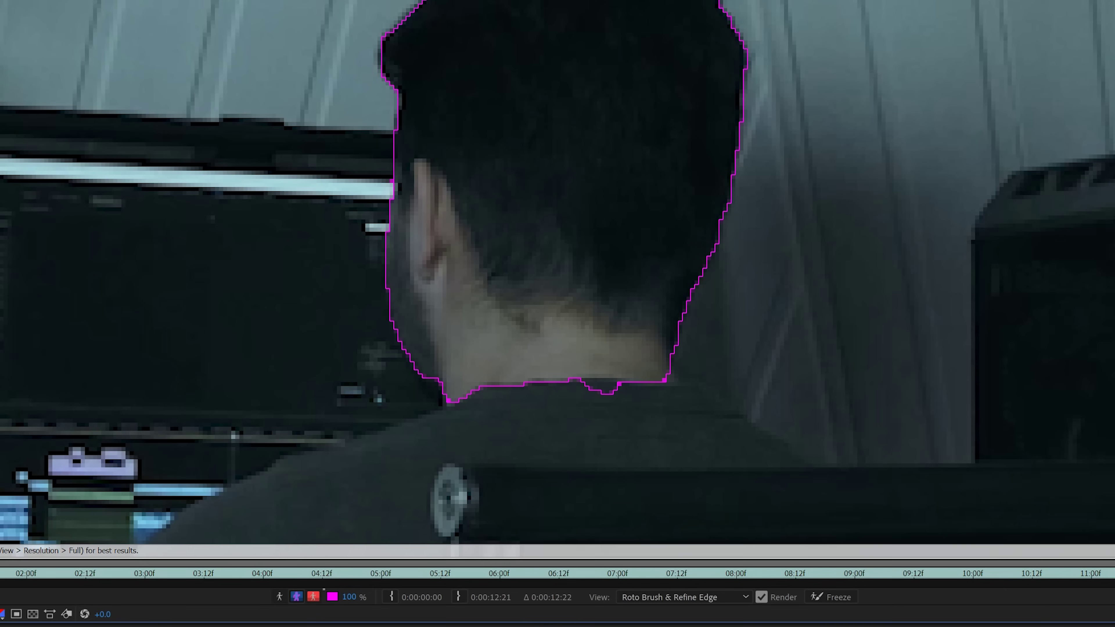
{"action": "mouse_move", "coordinate": [306, 138]}
{"action": "left_mouse_down"}
{"action": "mouse_move", "coordinate": [311, 282]}
{"action": "mouse_move", "coordinate": [210, 412]}
{"action": "mouse_move", "coordinate": [127, 470]}
{"action": "left_mouse_up"}
{"action": "mouse_move", "coordinate": [469, 393]}
{"action": "left_mouse_down"}
{"action": "mouse_move", "coordinate": [483, 426]}
{"action": "mouse_move", "coordinate": [627, 426]}
{"action": "mouse_move", "coordinate": [575, 354]}
{"action": "mouse_move", "coordinate": [585, 174]}
{"action": "left_mouse_up"}
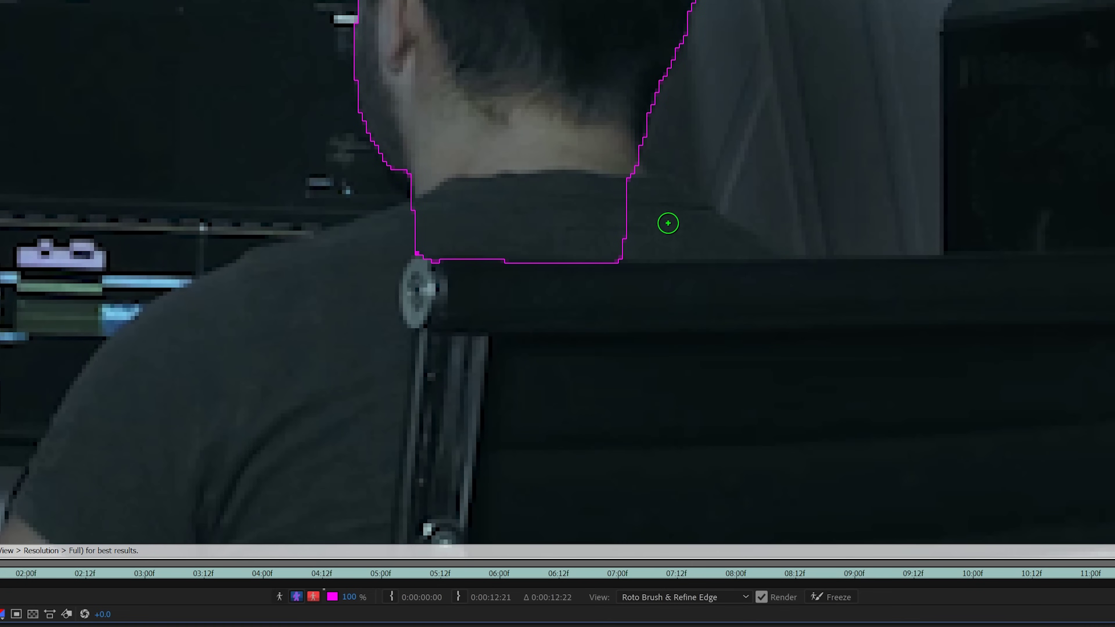
{"action": "left_click_drag", "start_coordinate": [738, 253], "coordinate": [598, 191]}
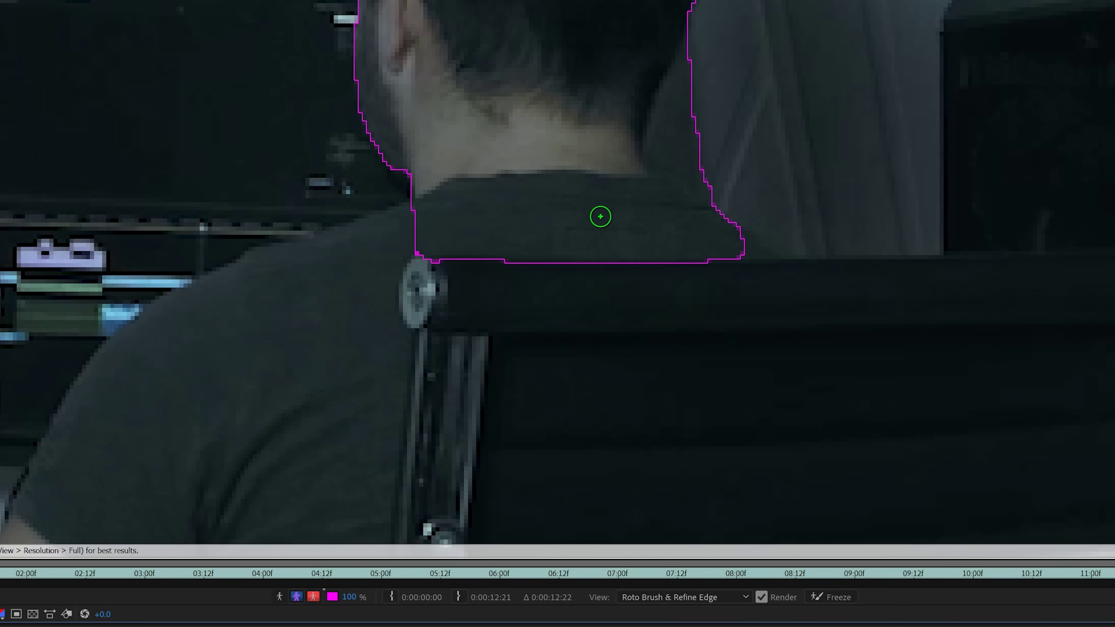
{"action": "left_click_drag", "start_coordinate": [391, 282], "coordinate": [494, 162]}
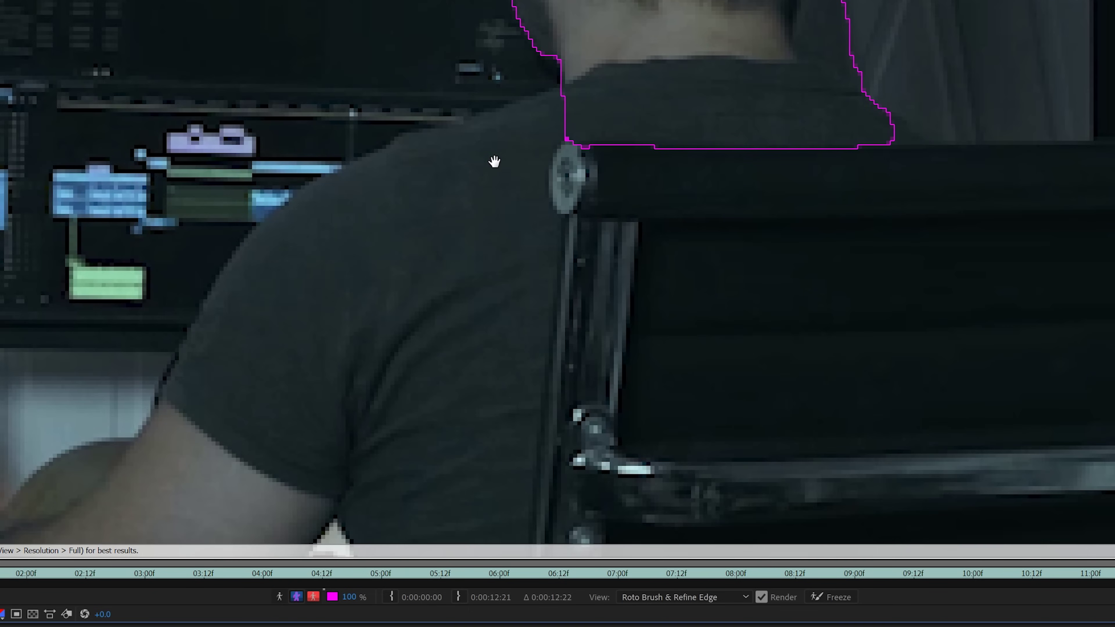
{"action": "mouse_move", "coordinate": [570, 104]}
{"action": "left_mouse_down"}
{"action": "mouse_move", "coordinate": [471, 199]}
{"action": "mouse_move", "coordinate": [467, 259]}
{"action": "left_mouse_up"}
- Subtract the chair edges, bar and tube from the selection, and add the left leg area
{"action": "mouse_move", "coordinate": [601, 156]}
{"action": "left_mouse_down"}
{"action": "mouse_move", "coordinate": [572, 165]}
{"action": "mouse_move", "coordinate": [582, 204]}
{"action": "mouse_move", "coordinate": [538, 252]}
{"action": "mouse_move", "coordinate": [508, 443]}
{"action": "mouse_move", "coordinate": [316, 441]}
{"action": "mouse_move", "coordinate": [406, 209]}
{"action": "mouse_move", "coordinate": [219, 418]}
{"action": "mouse_move", "coordinate": [277, 135]}
{"action": "left_mouse_up"}
{"action": "left_click_drag", "start_coordinate": [516, 434], "coordinate": [500, 30]}
{"action": "left_click_drag", "start_coordinate": [399, 3], "coordinate": [199, 142]}
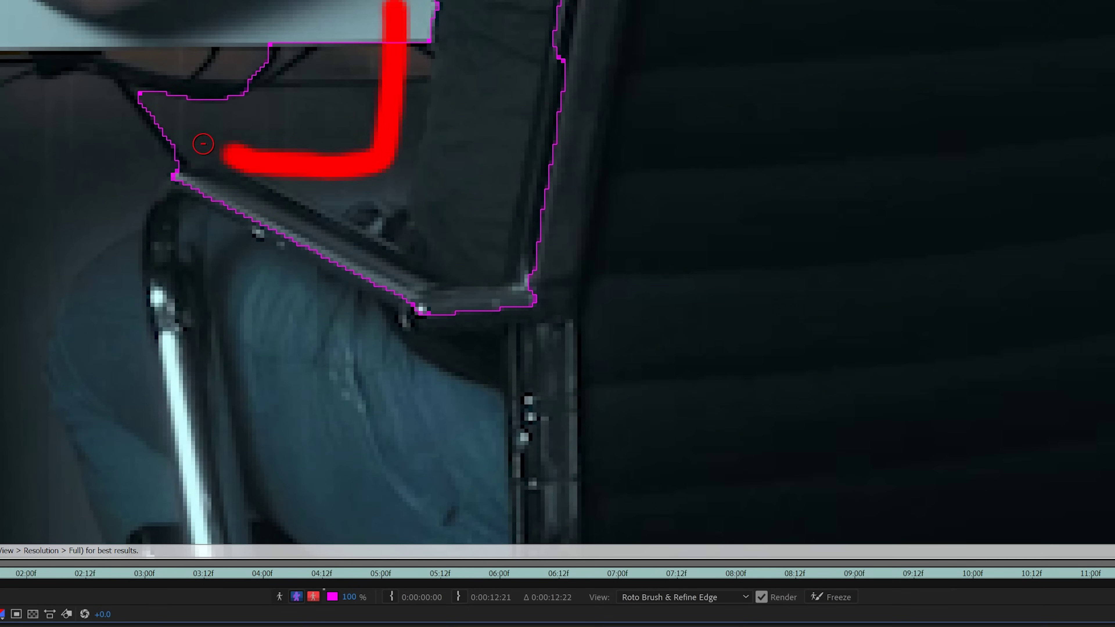
{"action": "mouse_move", "coordinate": [536, 149]}
{"action": "left_mouse_down"}
{"action": "mouse_move", "coordinate": [373, 262]}
{"action": "mouse_move", "coordinate": [351, 224]}
{"action": "mouse_move", "coordinate": [424, 218]}
{"action": "left_mouse_up"}
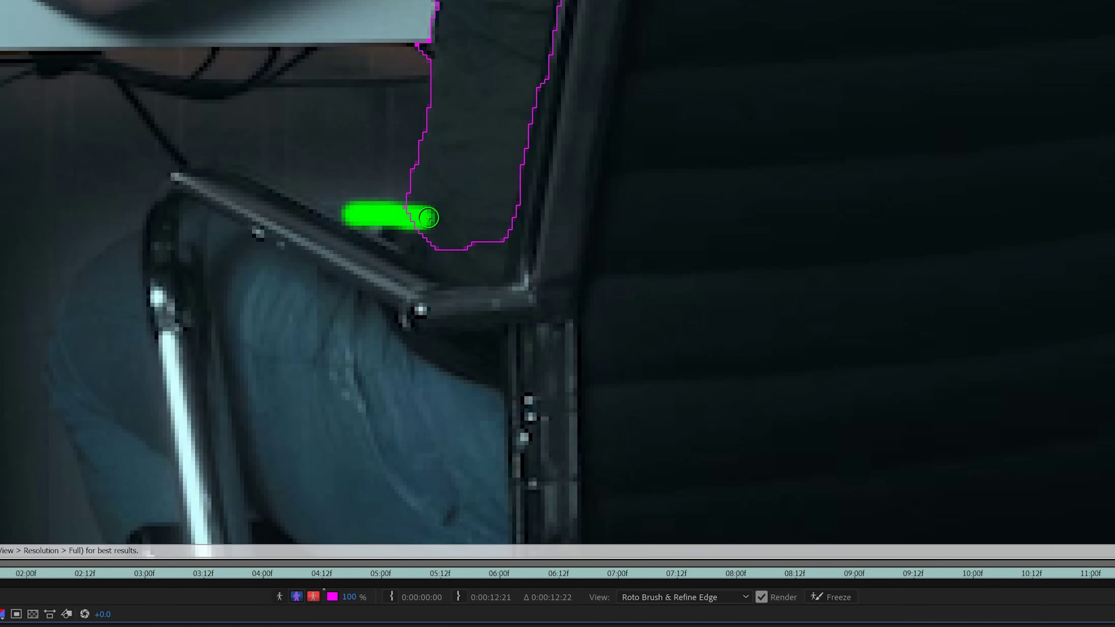
{"action": "left_click_drag", "start_coordinate": [384, 171], "coordinate": [349, 174]}
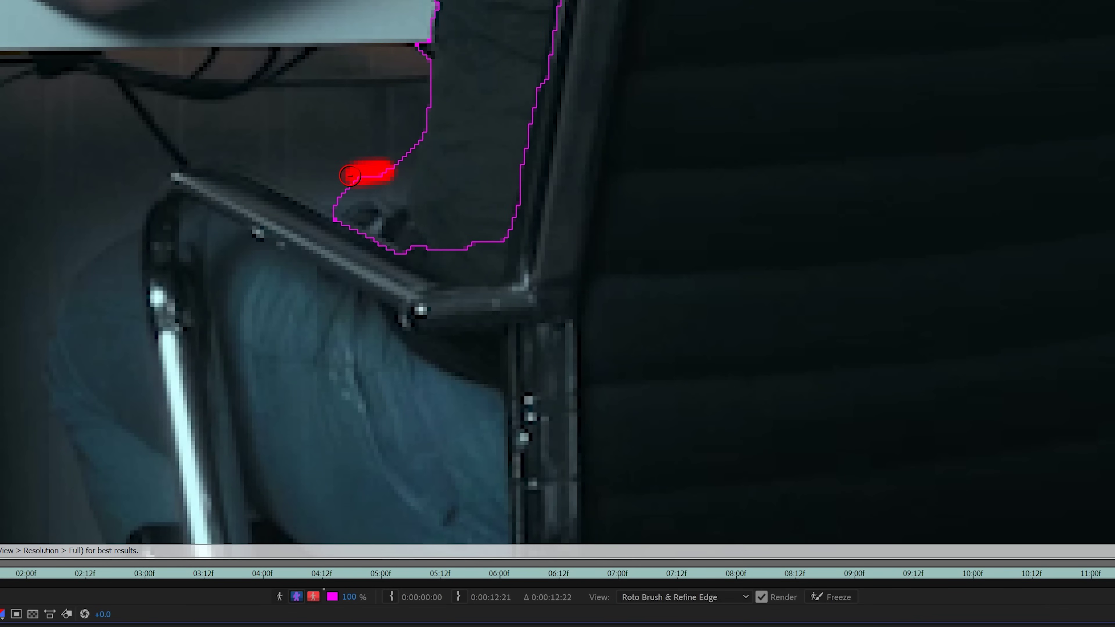
{"action": "mouse_move", "coordinate": [407, 69]}
{"action": "left_mouse_down"}
{"action": "mouse_move", "coordinate": [418, 67]}
{"action": "mouse_move", "coordinate": [411, 8]}
{"action": "left_mouse_up"}
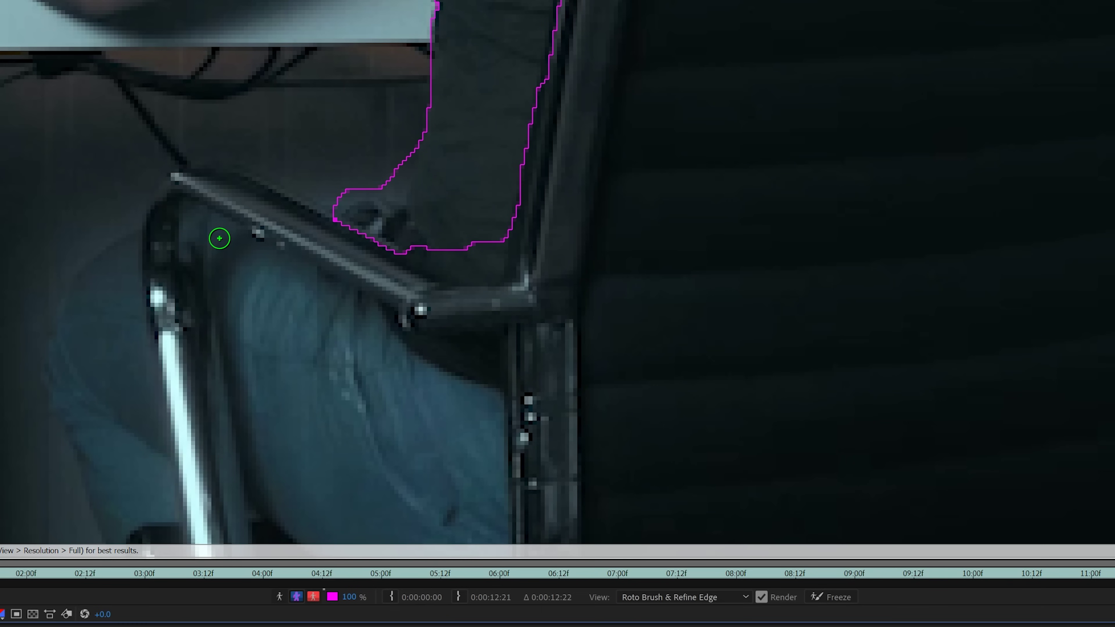
{"action": "scroll", "coordinate": [219, 238], "scroll_direction": "down", "scroll_amount": 3}
{"action": "left_click_drag", "start_coordinate": [176, 66], "coordinate": [422, 184]}
{"action": "scroll", "coordinate": [421, 184], "scroll_direction": "down", "scroll_amount": 4}
{"action": "left_click_drag", "start_coordinate": [176, 7], "coordinate": [222, 304]}
{"action": "left_click_drag", "start_coordinate": [88, 228], "coordinate": [149, 238]}
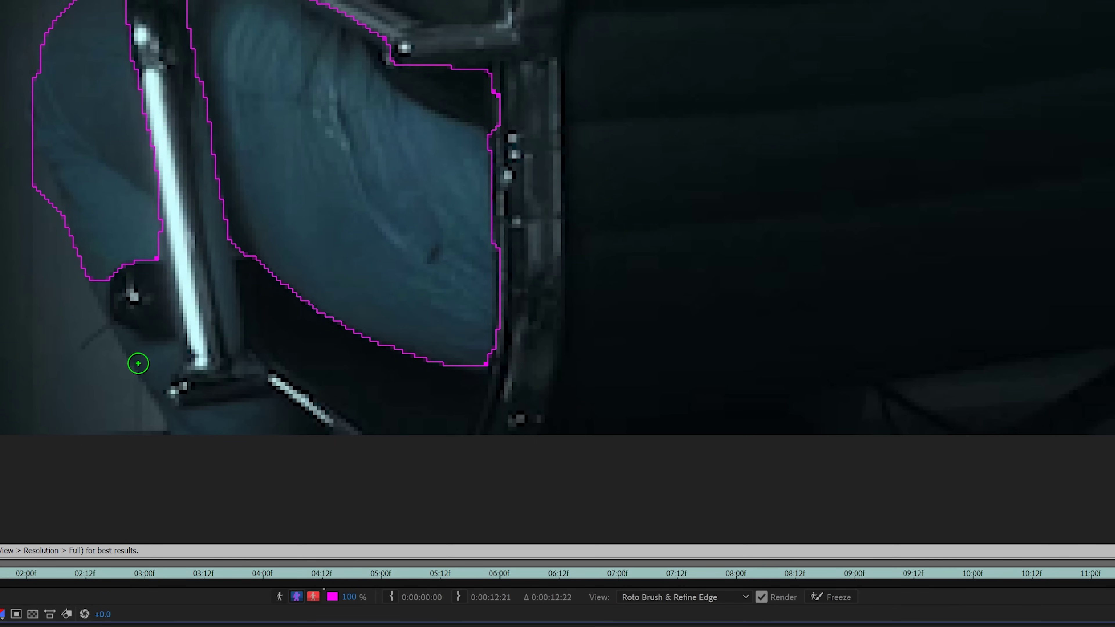
- Add the lower leg area to the roto selection and exclude the dark chair bar
{"action": "left_click", "coordinate": [154, 361]}
{"action": "mouse_move", "coordinate": [202, 424]}
{"action": "left_mouse_down"}
{"action": "mouse_move", "coordinate": [281, 434]}
{"action": "mouse_move", "coordinate": [267, 432]}
{"action": "left_mouse_up"}
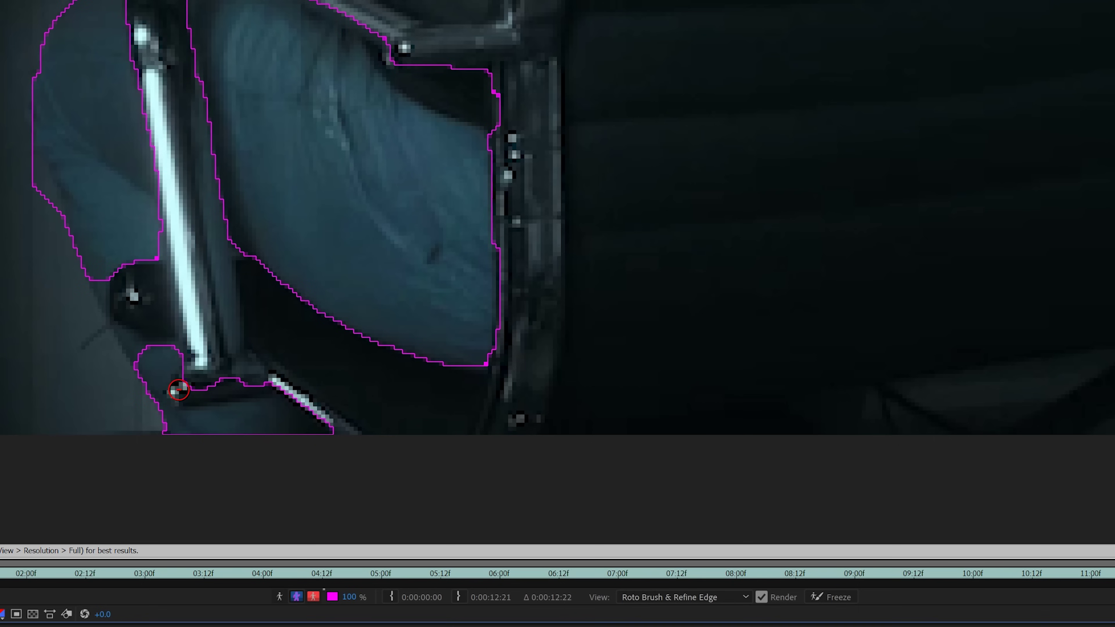
{"action": "mouse_move", "coordinate": [179, 390]}
{"action": "left_mouse_down"}
{"action": "mouse_move", "coordinate": [233, 387]}
{"action": "mouse_move", "coordinate": [210, 386]}
{"action": "left_mouse_up"}
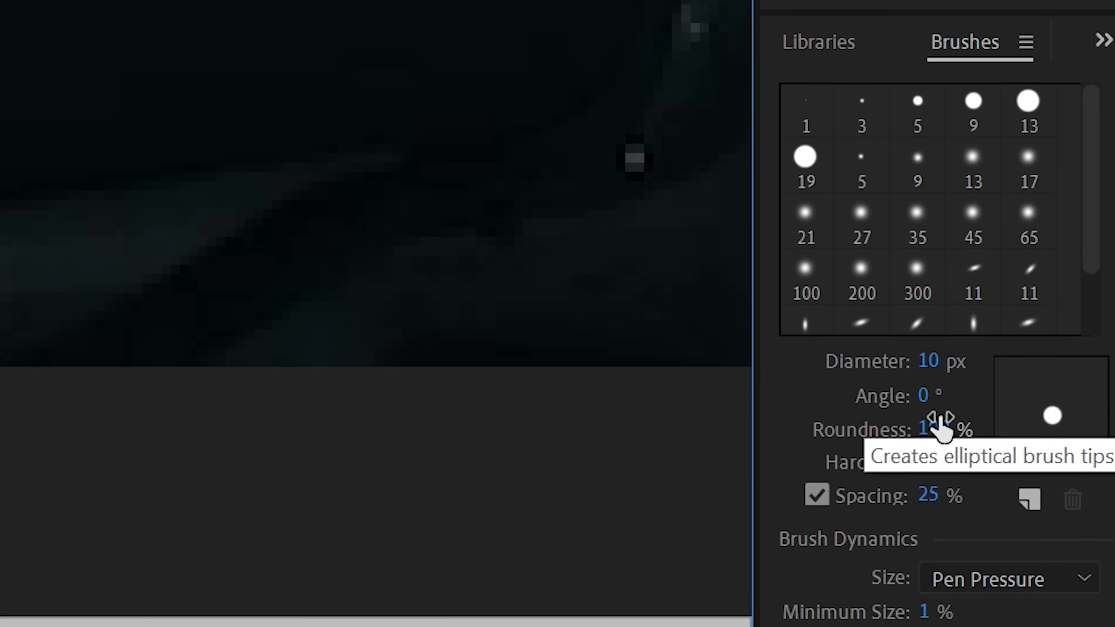
- With a 5 px brush, close the lower-left gap by the leg and trim the top chair edge
{"action": "left_click", "coordinate": [931, 365]}
{"action": "type", "text": "5"}
{"action": "key", "text": "Return"}
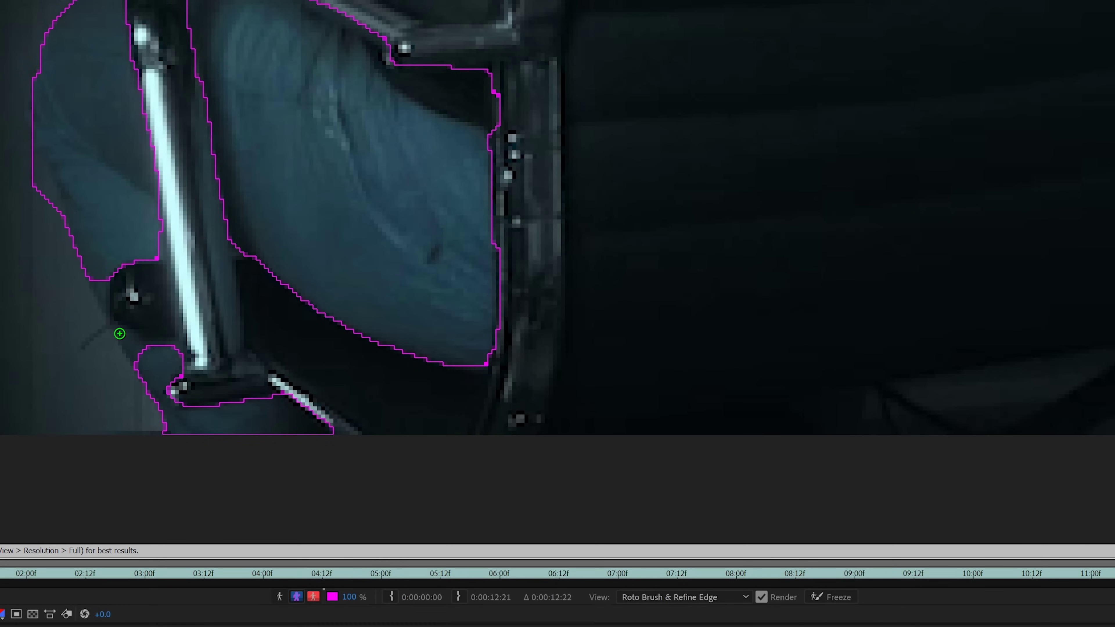
{"action": "left_click_drag", "start_coordinate": [120, 334], "coordinate": [158, 368]}
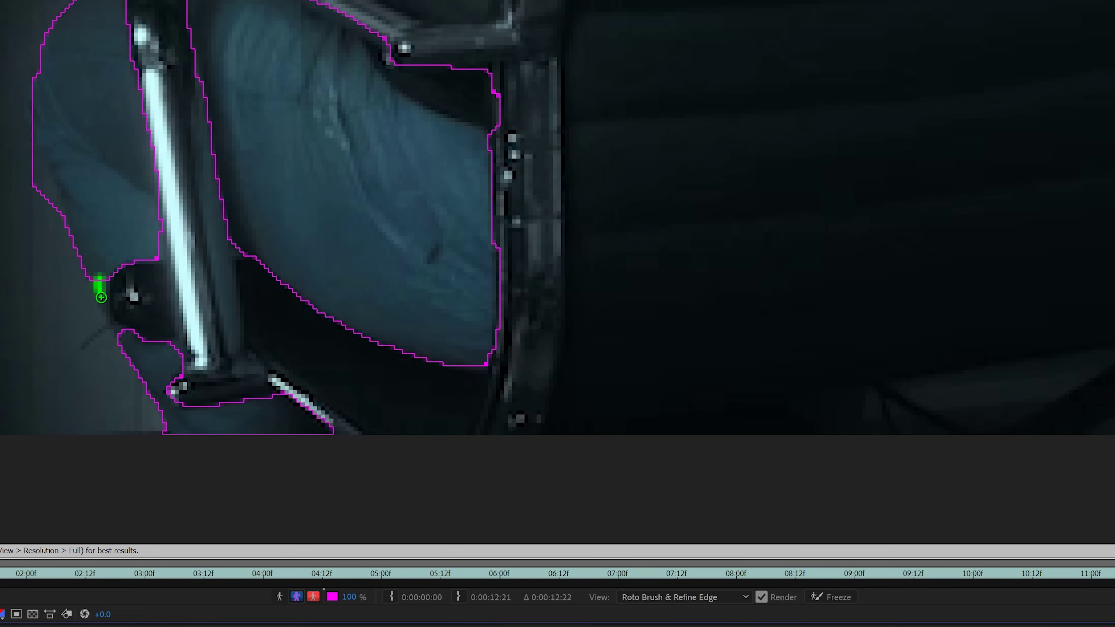
{"action": "left_click_drag", "start_coordinate": [101, 298], "coordinate": [103, 306]}
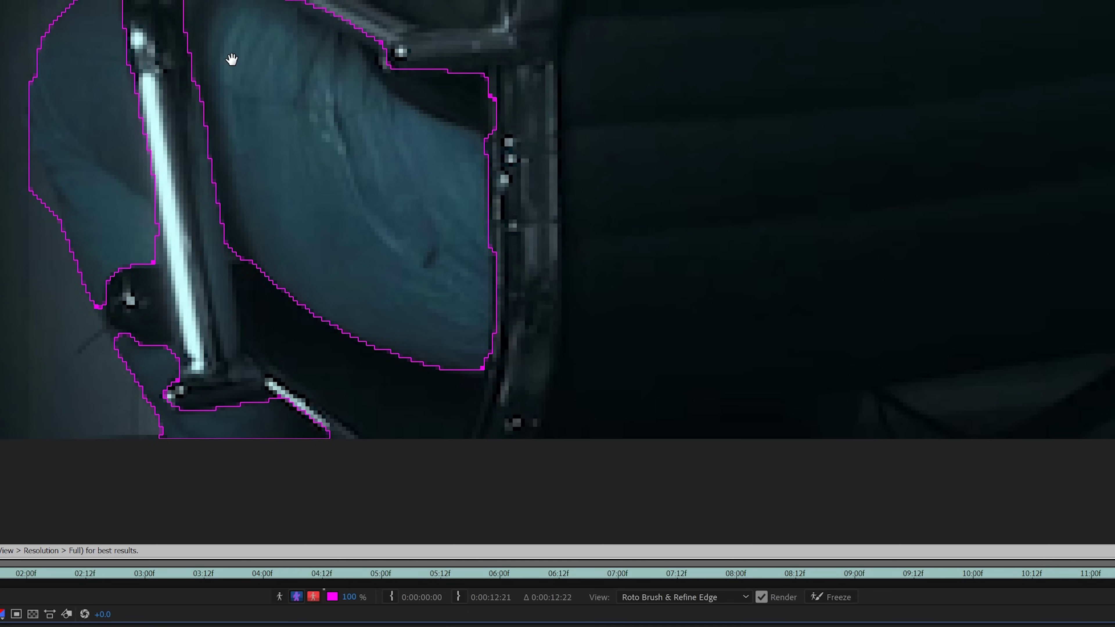
{"action": "scroll", "coordinate": [232, 55], "scroll_direction": "down", "scroll_amount": 3}
{"action": "scroll", "coordinate": [153, 15], "scroll_direction": "up", "scroll_amount": 3}
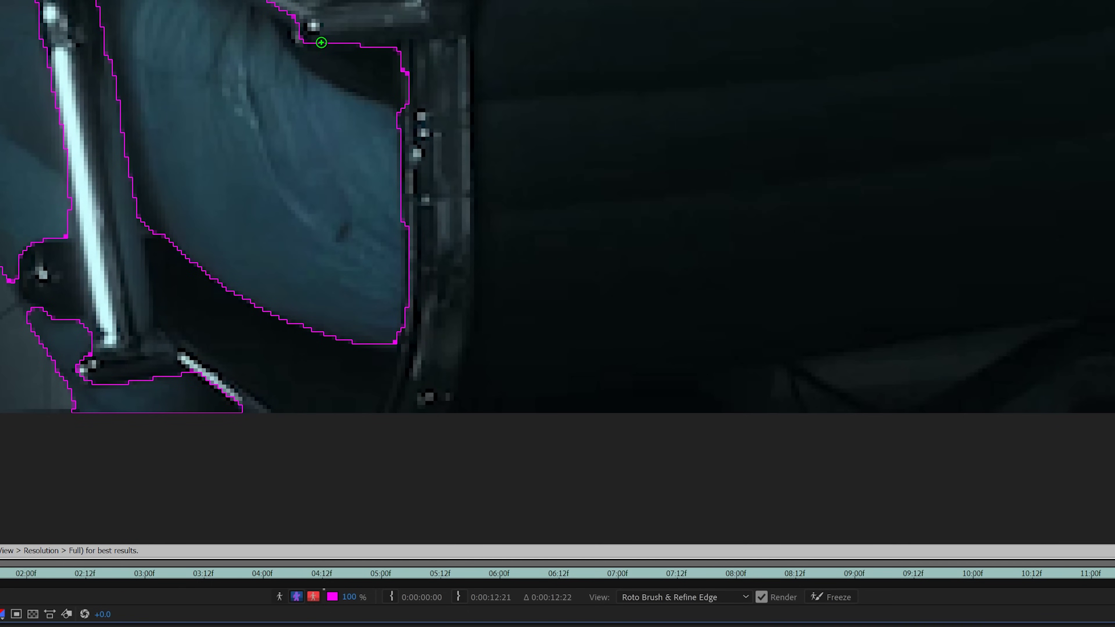
{"action": "left_click_drag", "start_coordinate": [300, 38], "coordinate": [385, 40]}
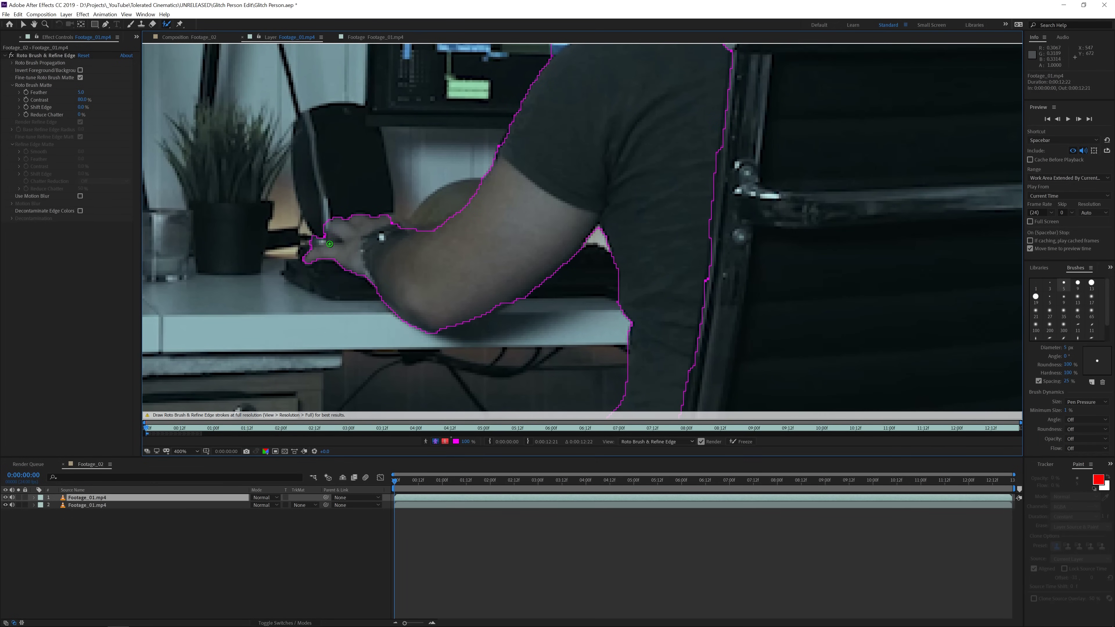
- Extend the Roto Brush propagation span across more of the clip
{"action": "scroll", "coordinate": [443, 249], "scroll_direction": "up", "scroll_amount": 5}
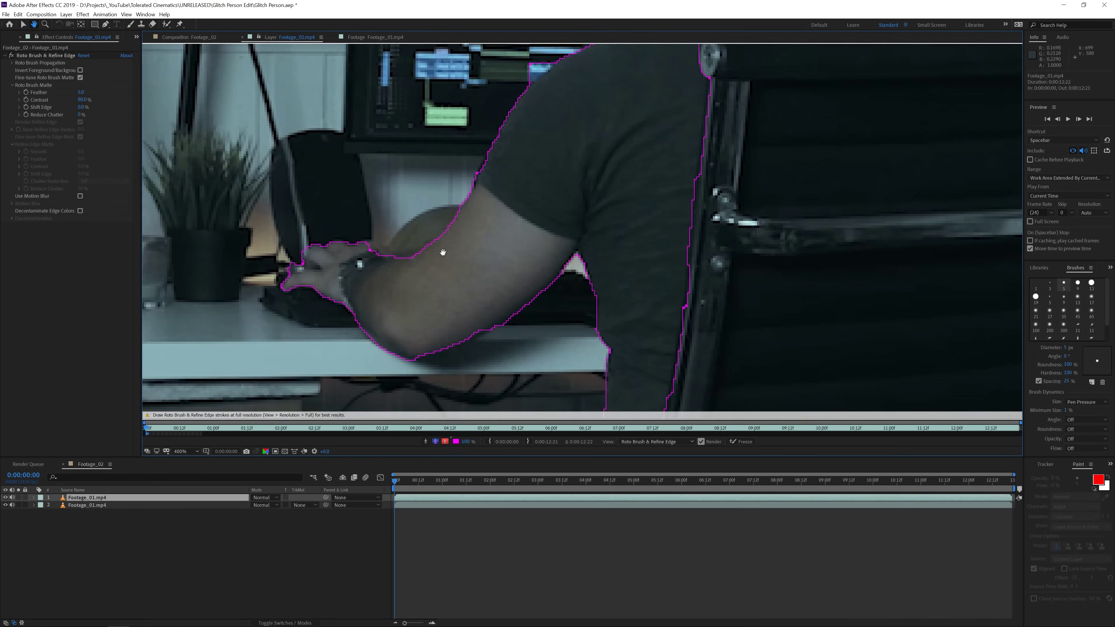
{"action": "scroll", "coordinate": [443, 312], "scroll_direction": "right", "scroll_amount": 2}
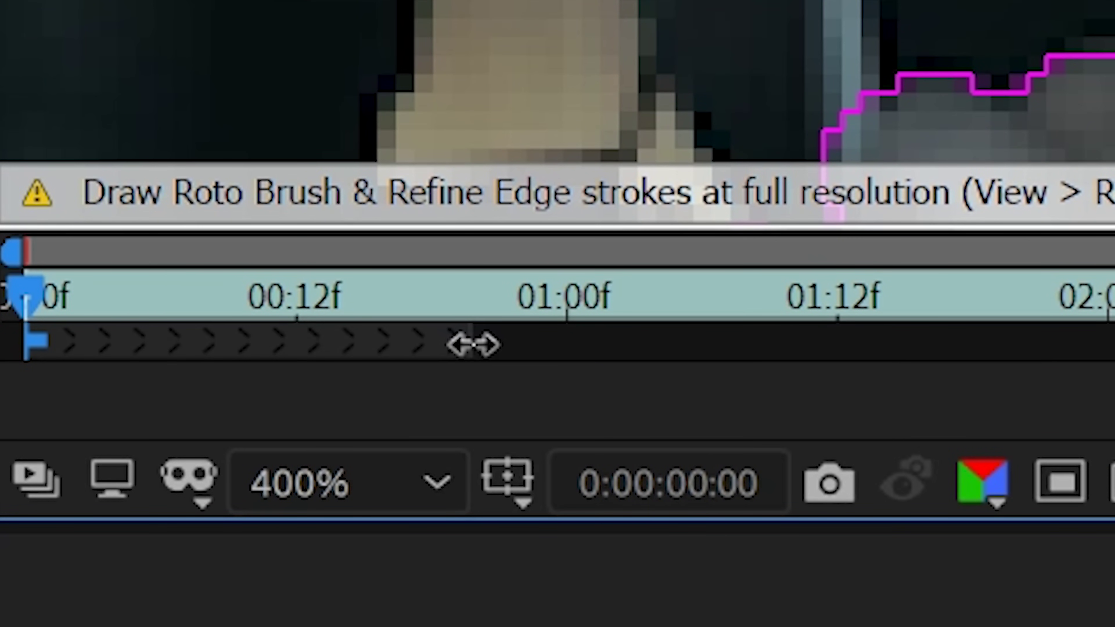
{"action": "left_click_drag", "start_coordinate": [474, 345], "coordinate": [656, 433]}
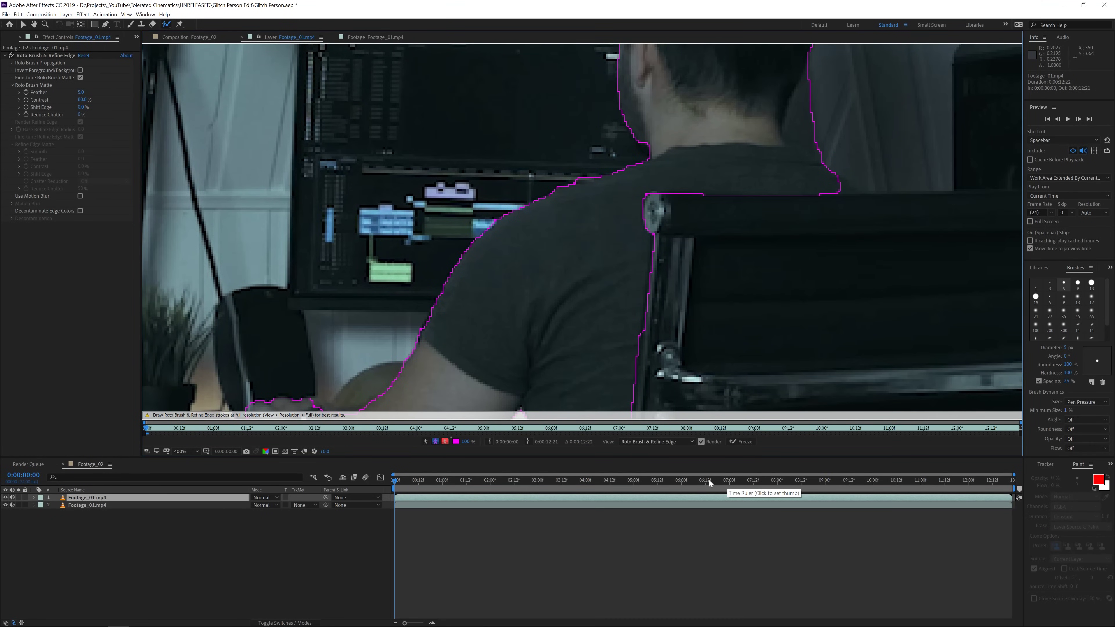
{"action": "scroll", "coordinate": [610, 354], "scroll_direction": "down", "scroll_amount": 2}
{"action": "scroll", "coordinate": [555, 252], "scroll_direction": "down", "scroll_amount": 1}
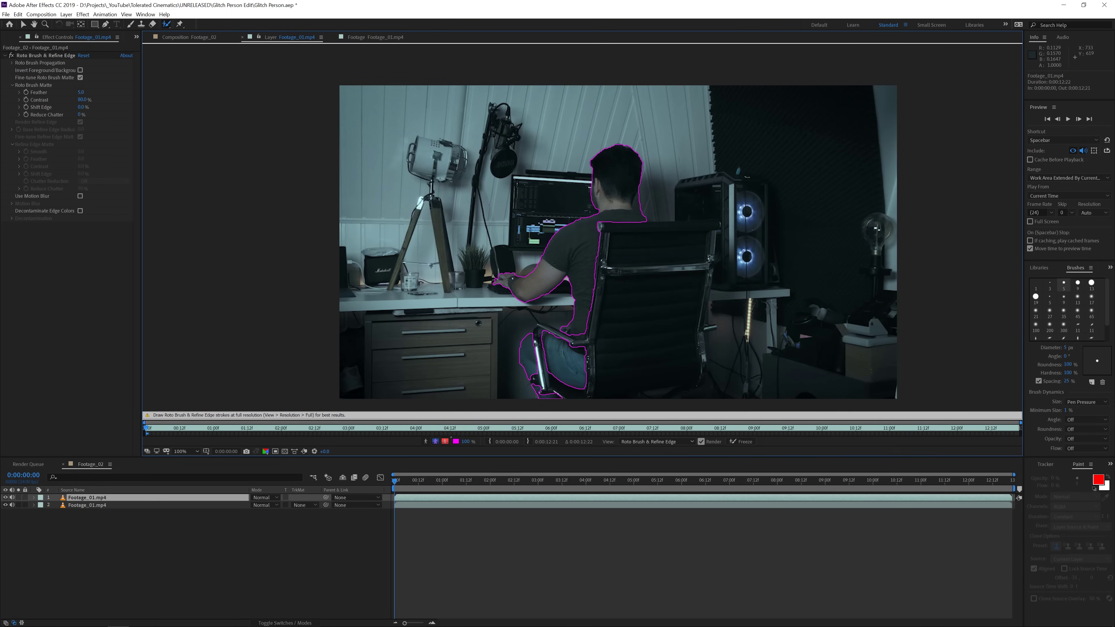
- Advance one frame, subtract the background at the neck, and propagate the matte to 0:00:00:11
{"action": "key", "text": "Page_Down"}
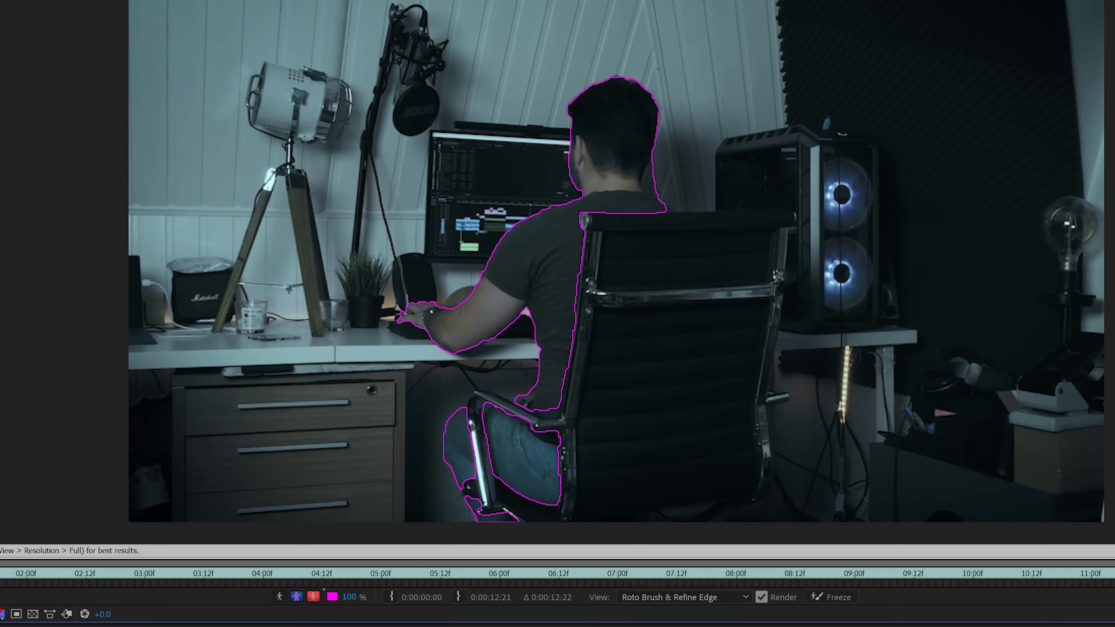
{"action": "scroll", "coordinate": [560, 310], "scroll_direction": "up", "scroll_amount": 1}
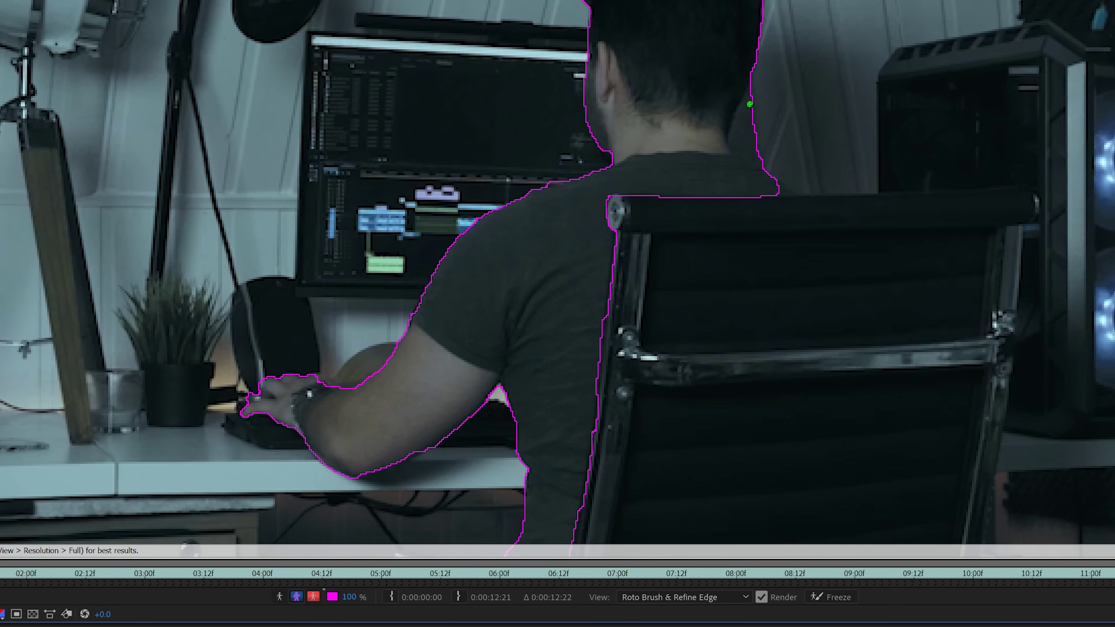
{"action": "left_click_drag", "start_coordinate": [742, 137], "coordinate": [755, 165]}
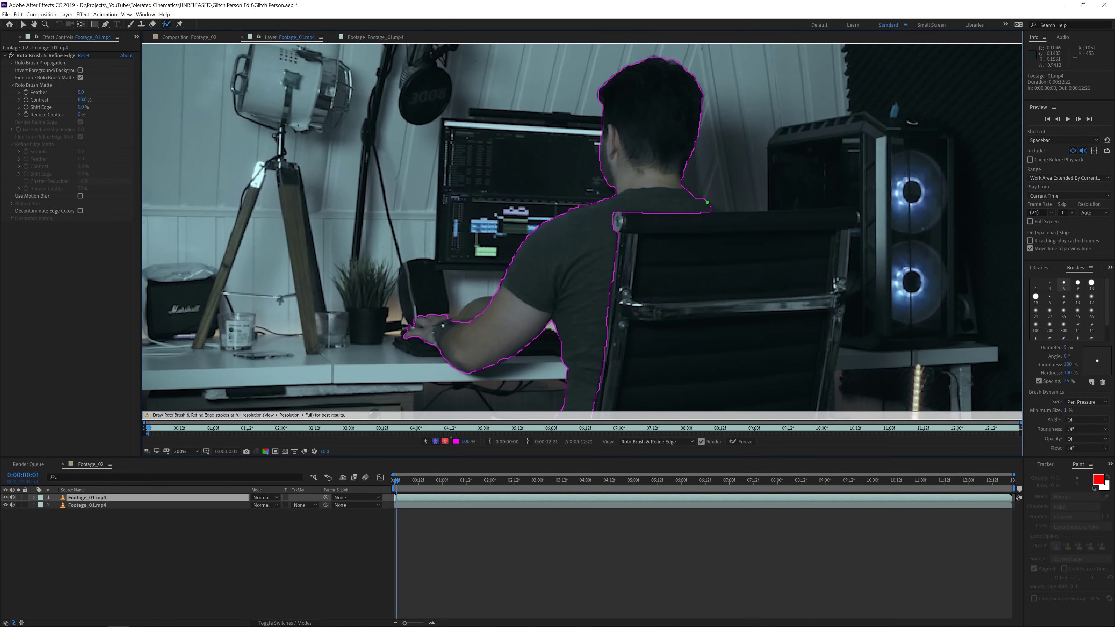
{"action": "key", "text": "space"}
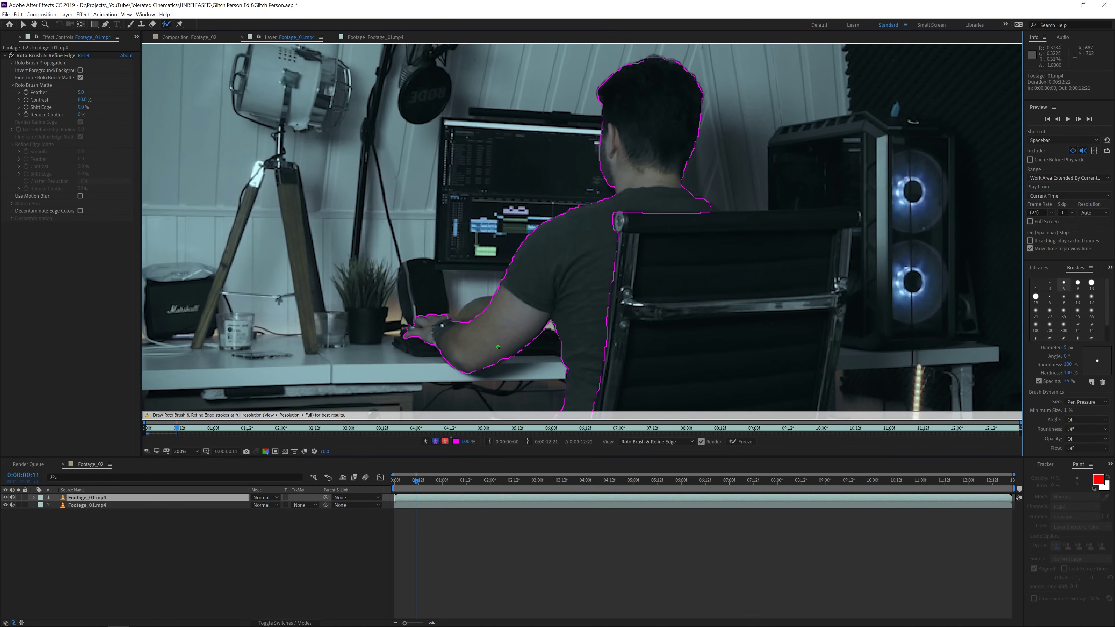
{"action": "scroll", "coordinate": [538, 310], "scroll_direction": "down", "scroll_amount": 5}
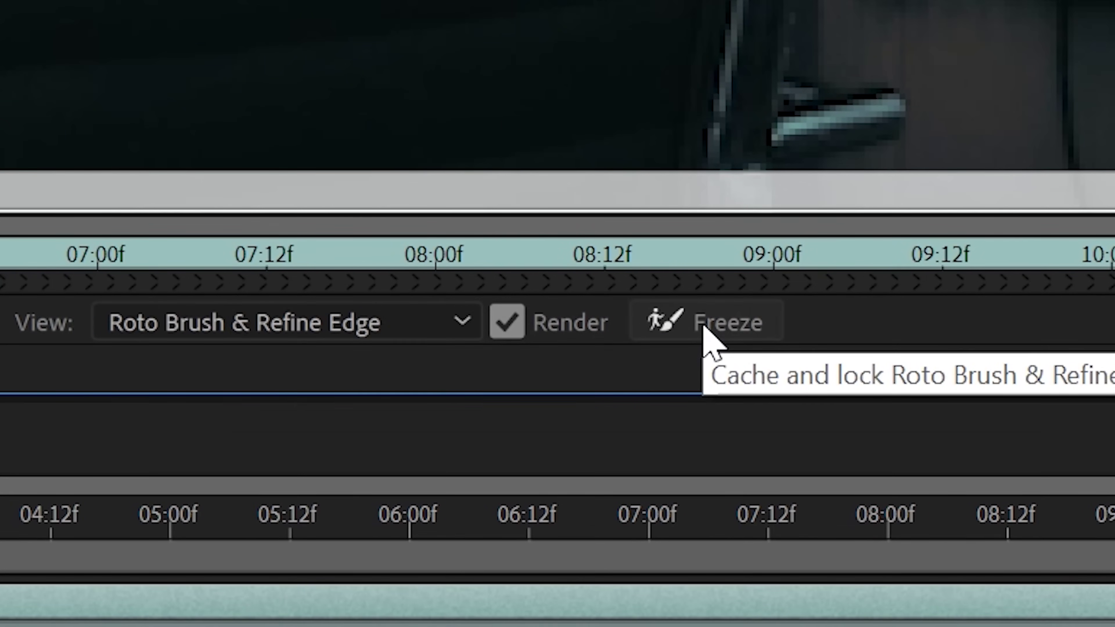
- Freeze the roto matte, solo the layer to scrub-check the cutout, then unsolo it
{"action": "left_click", "coordinate": [706, 330]}
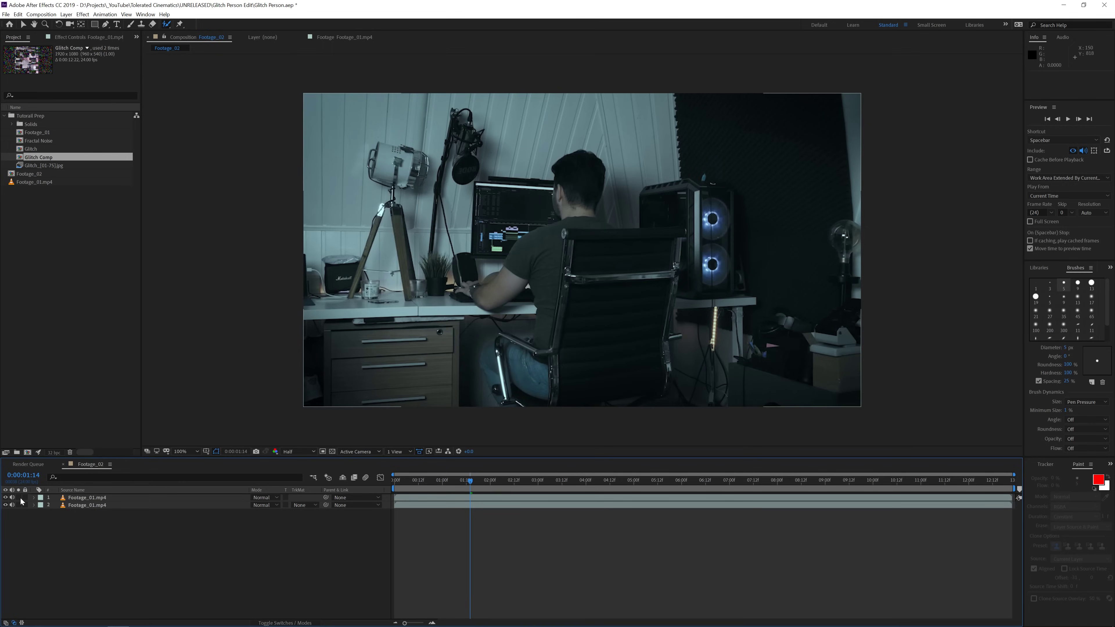
{"action": "left_click", "coordinate": [18, 498]}
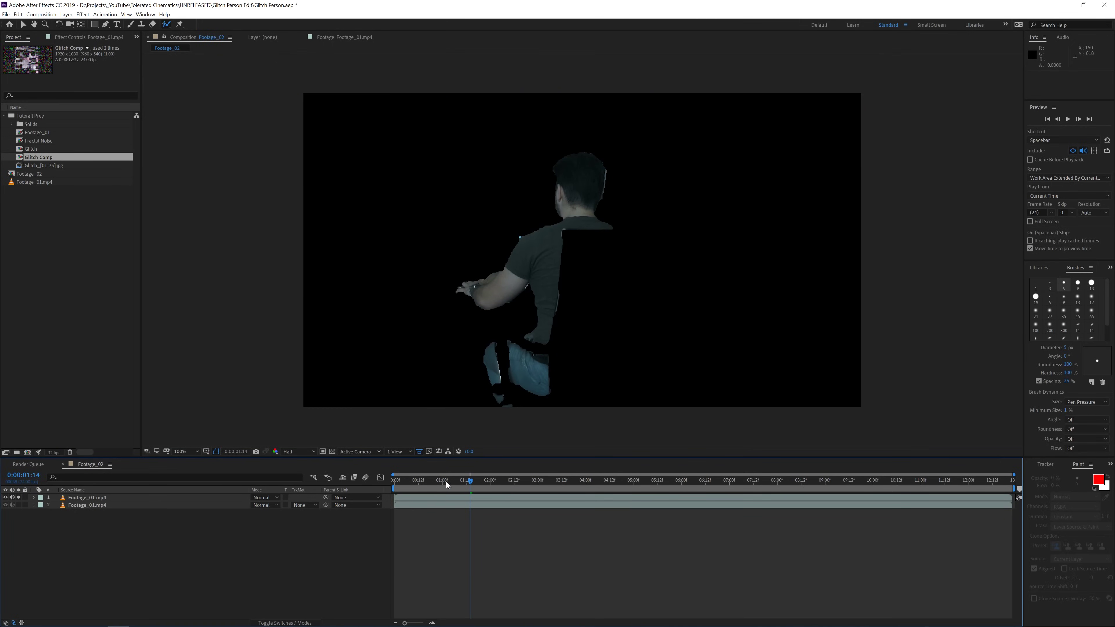
{"action": "left_click_drag", "start_coordinate": [447, 484], "coordinate": [548, 506]}
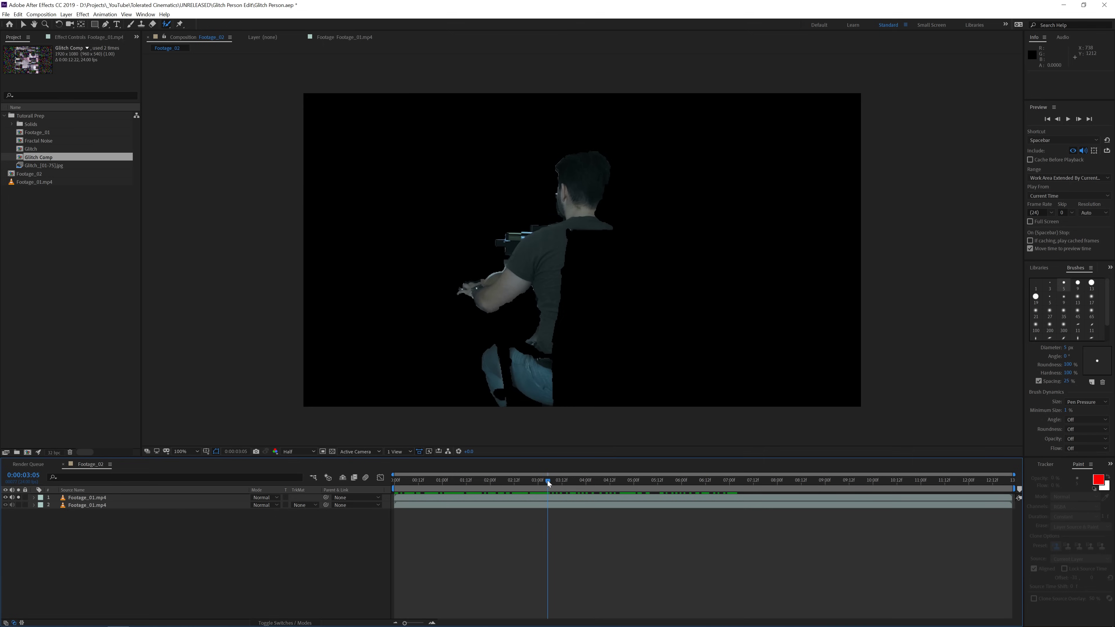
{"action": "left_click_drag", "start_coordinate": [548, 484], "coordinate": [409, 500]}
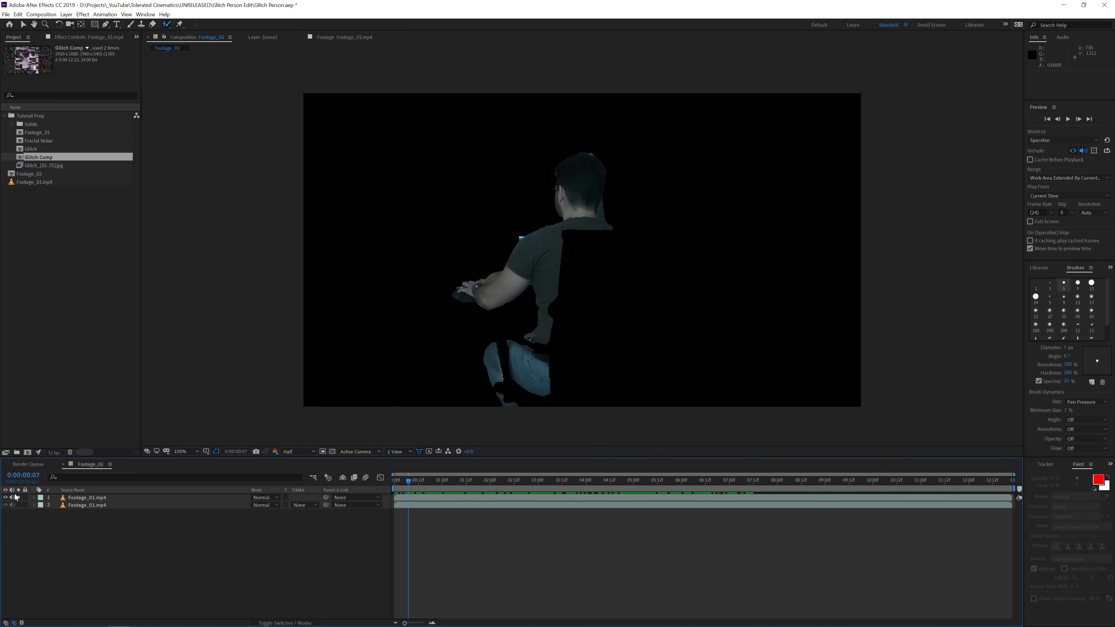
{"action": "left_click", "coordinate": [5, 504]}
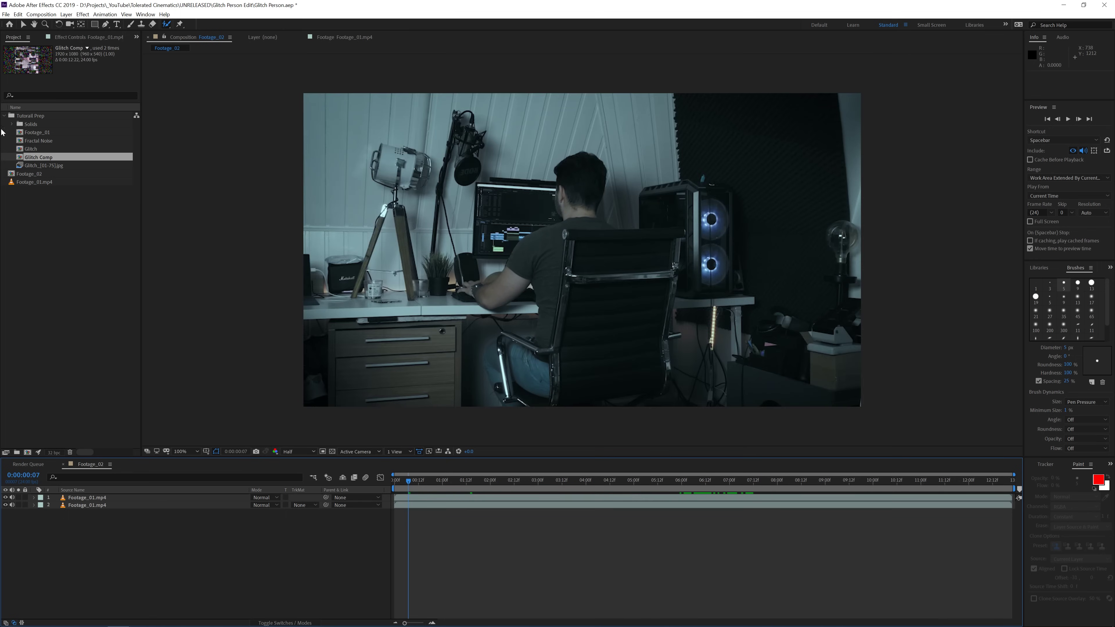
- Import Glitch_01.jpg from the Glitch Pack folder as the JPEG sequence Glitch_[01-75].jpg
{"action": "key", "text": "ctrl+i"}
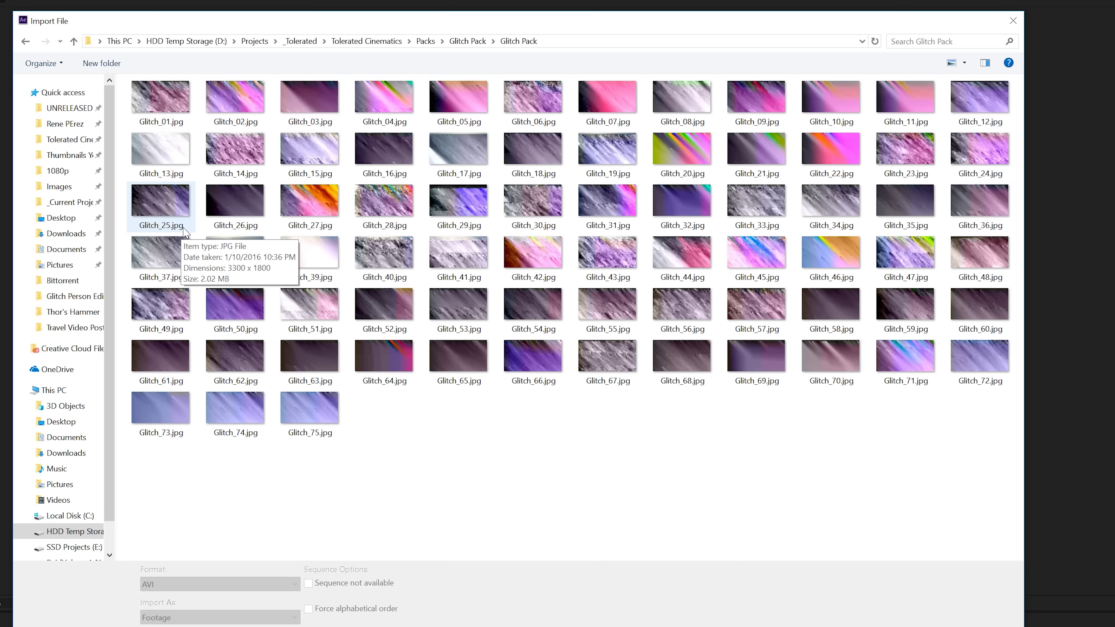
{"action": "left_click", "coordinate": [179, 118]}
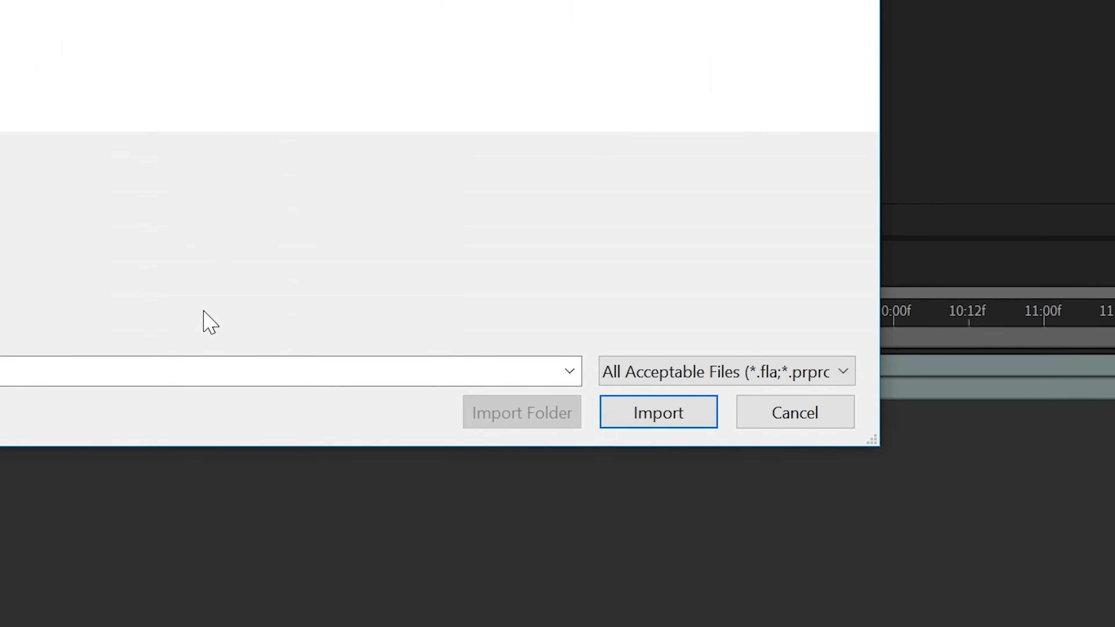
{"action": "left_click", "coordinate": [661, 413]}
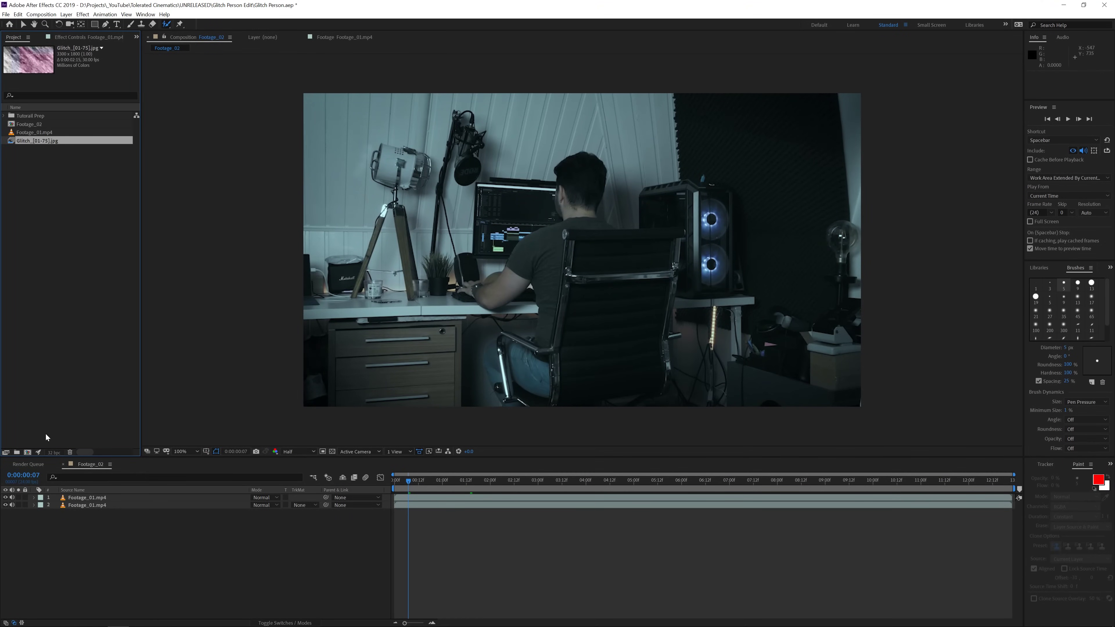
- Add Glitch_[01-75].jpg as the top layer of Footage_02 and scale it to 64%
{"action": "left_click_drag", "start_coordinate": [47, 145], "coordinate": [410, 492]}
{"action": "key", "text": "space"}
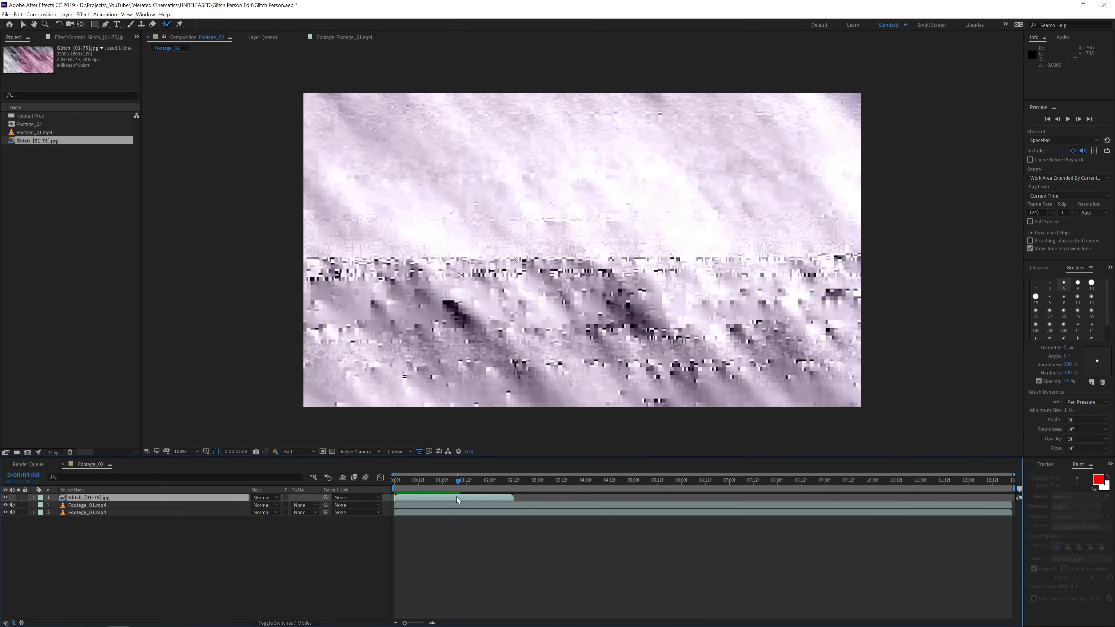
{"action": "key", "text": "comma"}
{"action": "key", "text": "comma"}
{"action": "key", "text": "comma"}
{"action": "key", "text": "comma"}
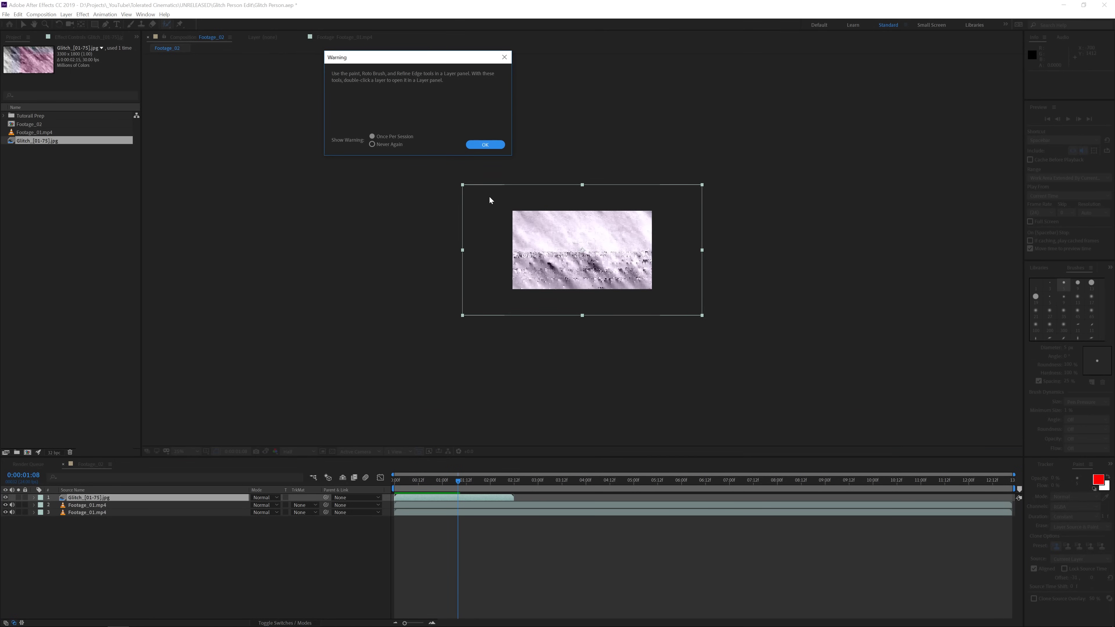
{"action": "key", "text": "Return"}
{"action": "left_click_drag", "start_coordinate": [463, 184], "coordinate": [503, 212]}
{"action": "key", "text": "period"}
{"action": "key", "text": "period"}
{"action": "key", "text": "period"}
{"action": "key", "text": "period"}
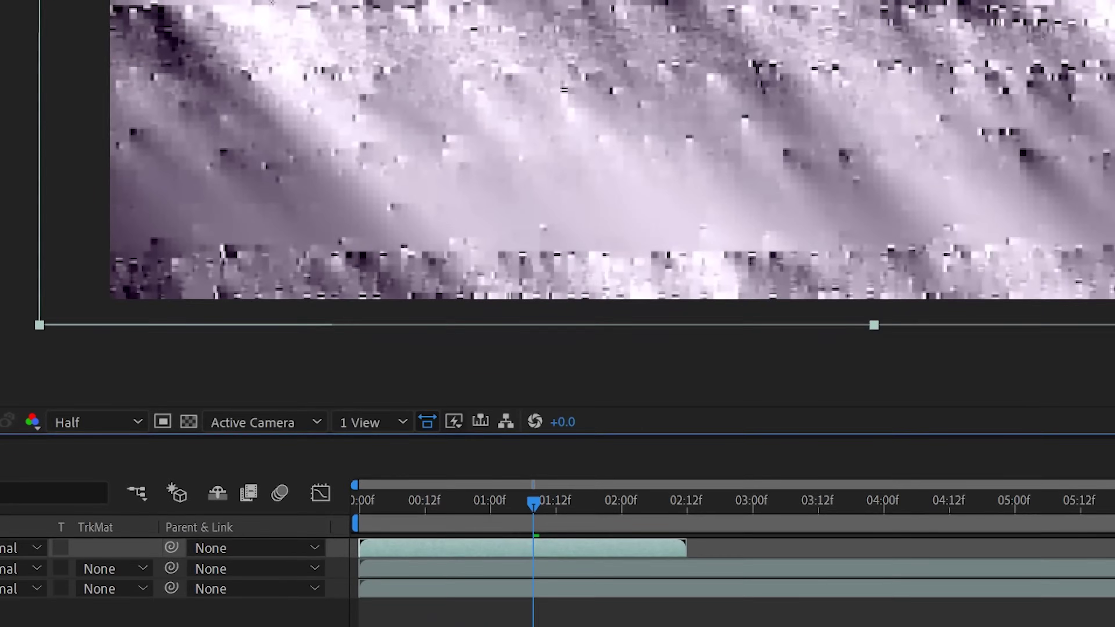
- Enable Time Remapping on the glitch layer and add an expression to Time Remap
{"action": "right_click", "coordinate": [425, 498]}
{"action": "mouse_move", "coordinate": [530, 74]}
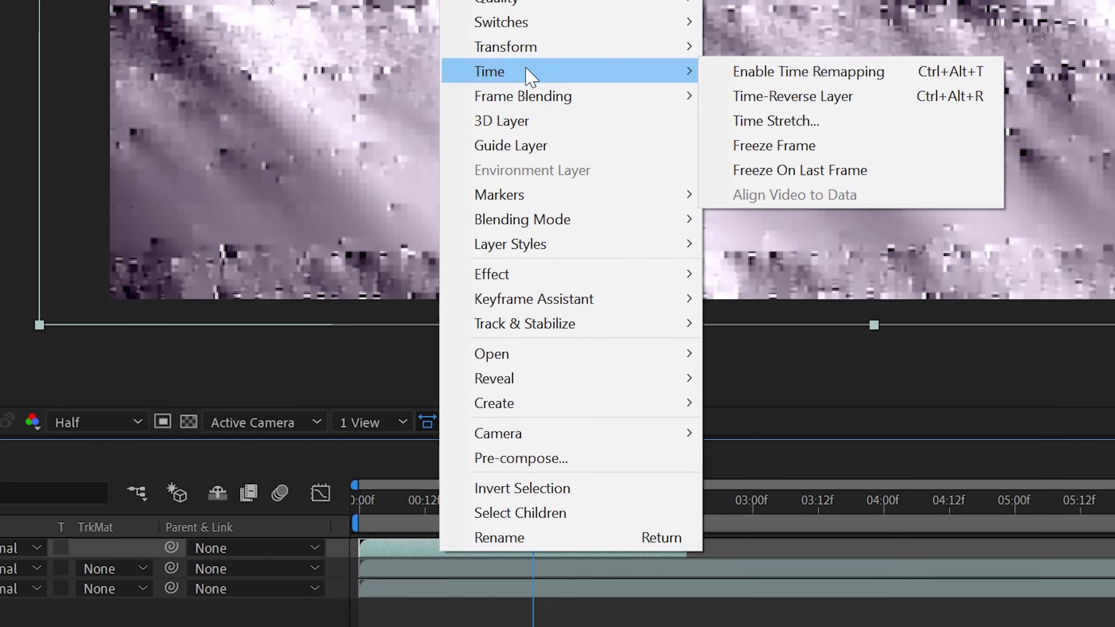
{"action": "left_click", "coordinate": [848, 76]}
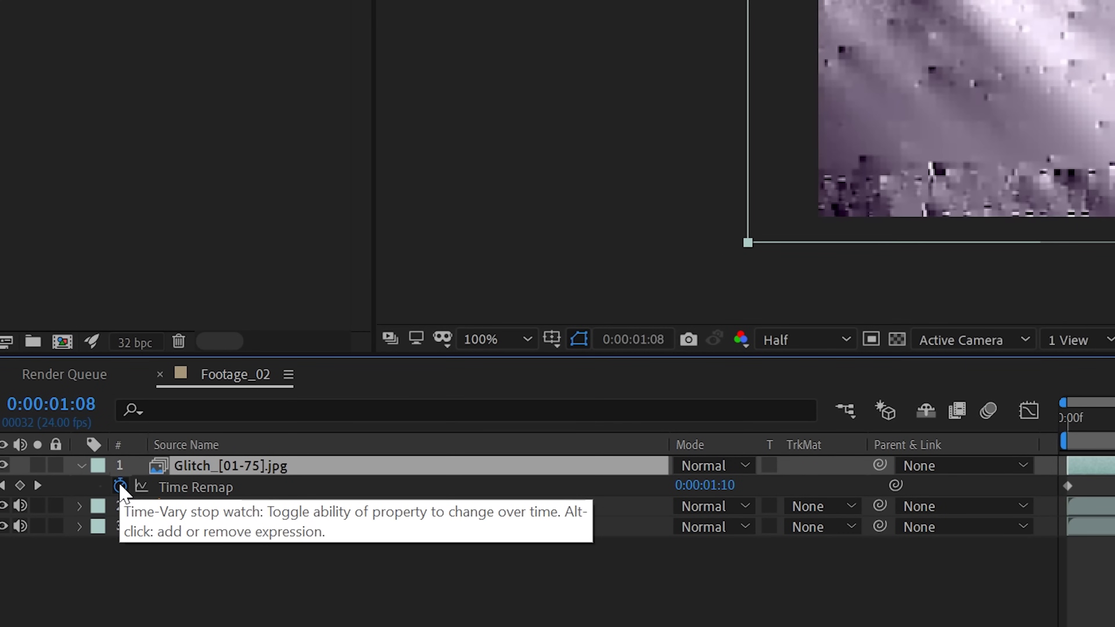
{"action": "left_click", "coordinate": [120, 487], "text": "alt"}
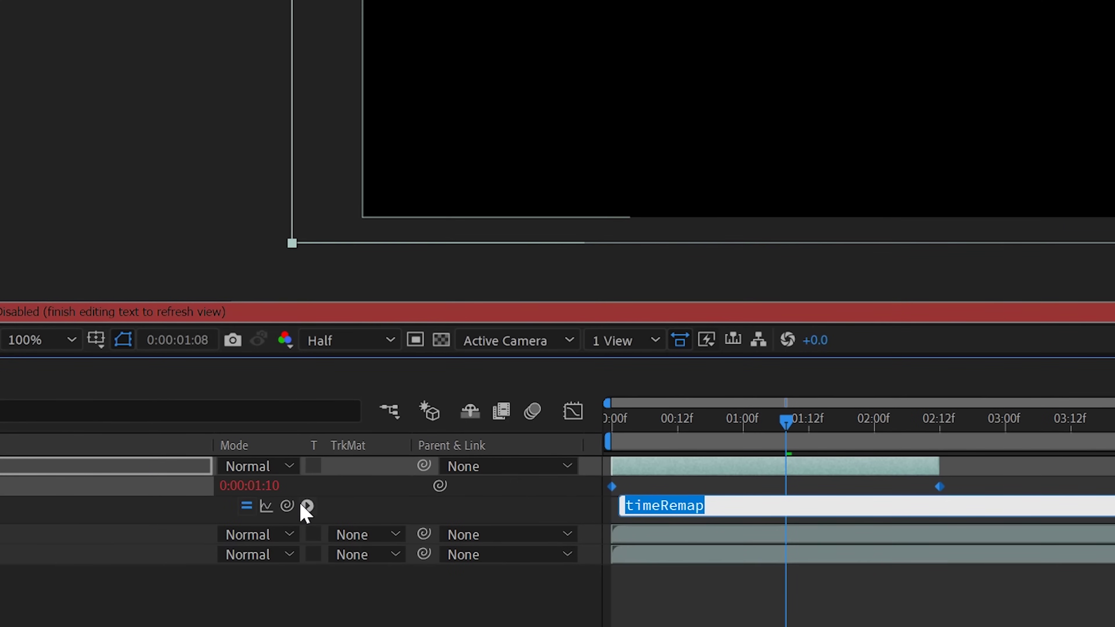
- Set the Time Remap expression to loopOut(type = "cycle", numKeyframes = 0)
{"action": "left_click", "coordinate": [307, 507]}
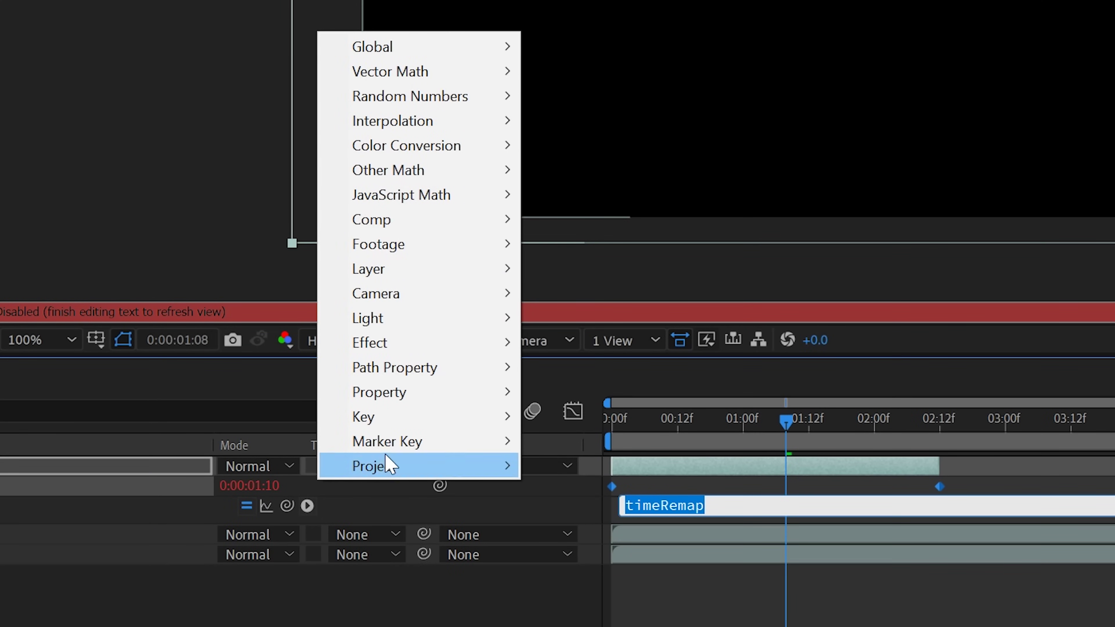
{"action": "mouse_move", "coordinate": [409, 397]}
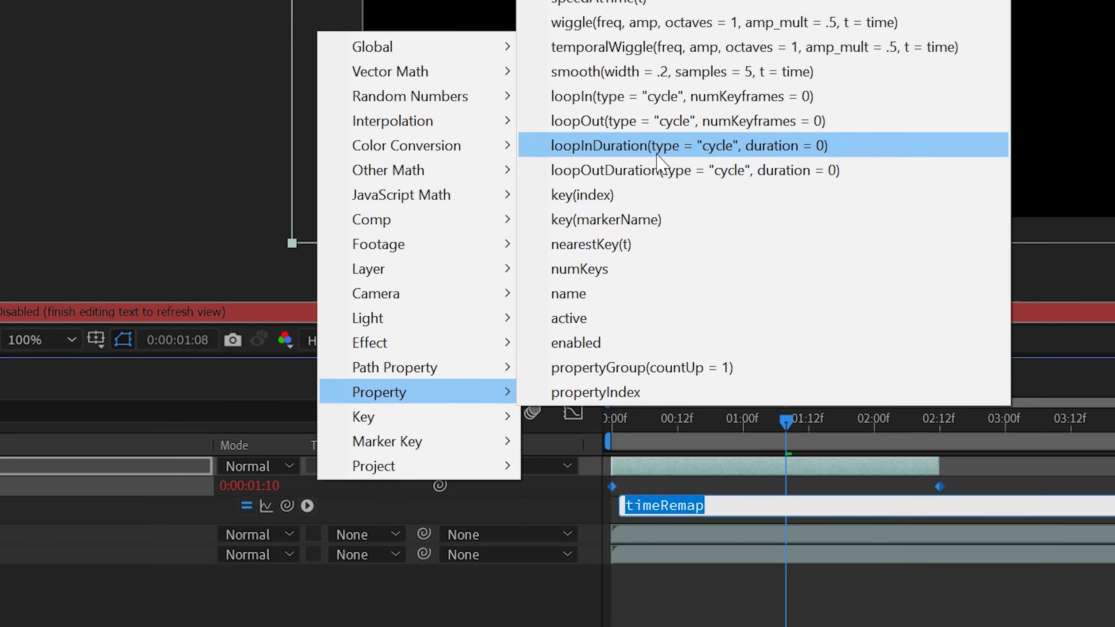
{"action": "left_click", "coordinate": [646, 123]}
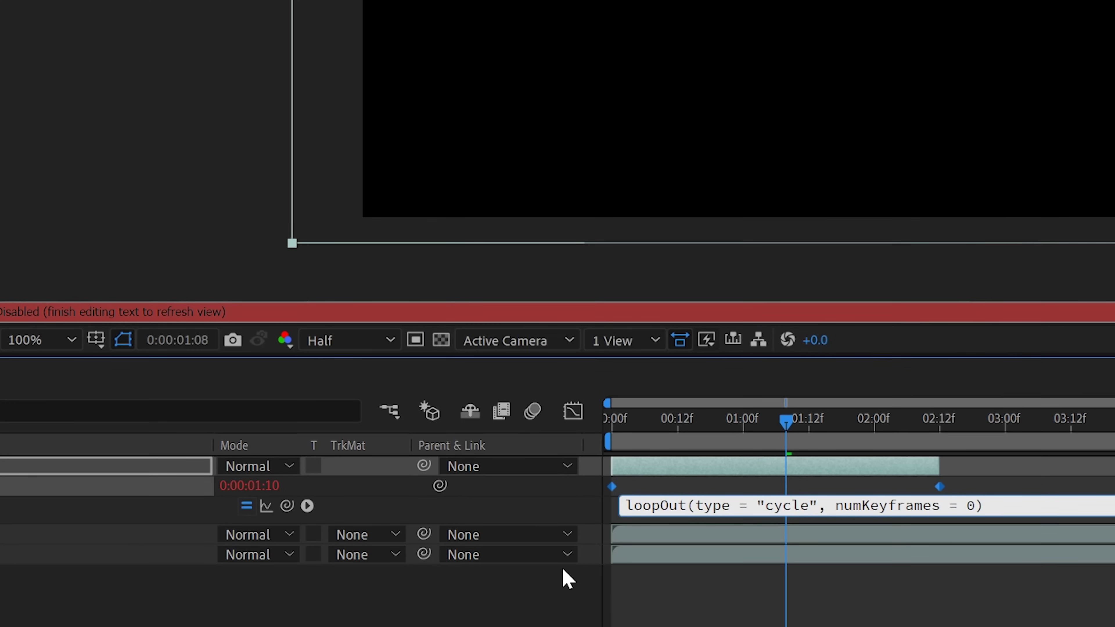
{"action": "left_click", "coordinate": [810, 483]}
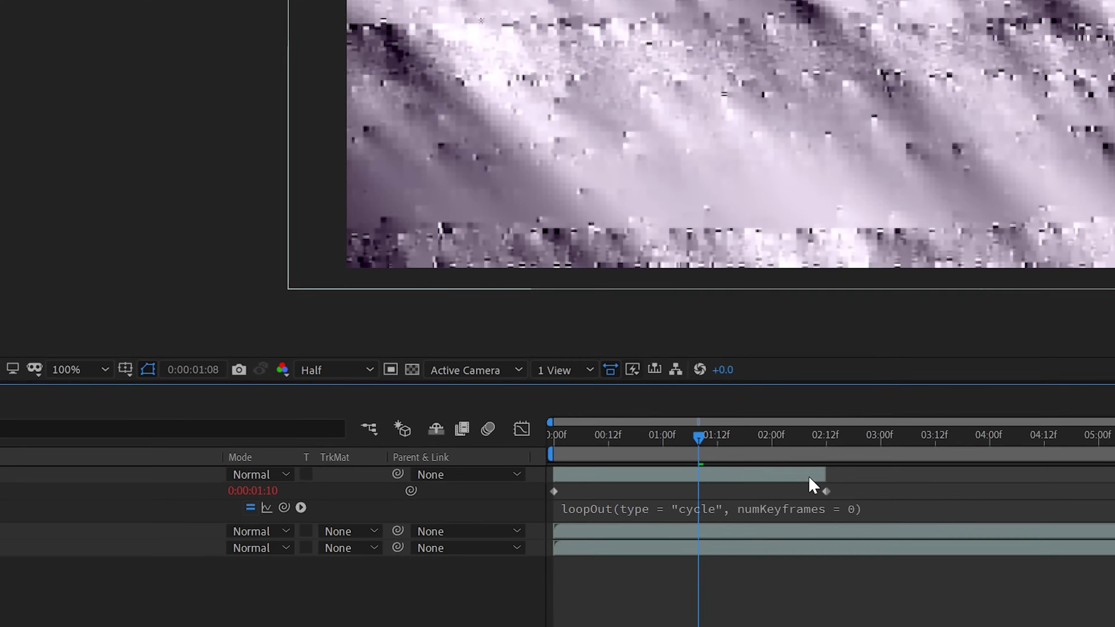
- Extend the glitch layer's out point to the composition end and preview the loop
{"action": "left_click_drag", "start_coordinate": [513, 498], "coordinate": [995, 498]}
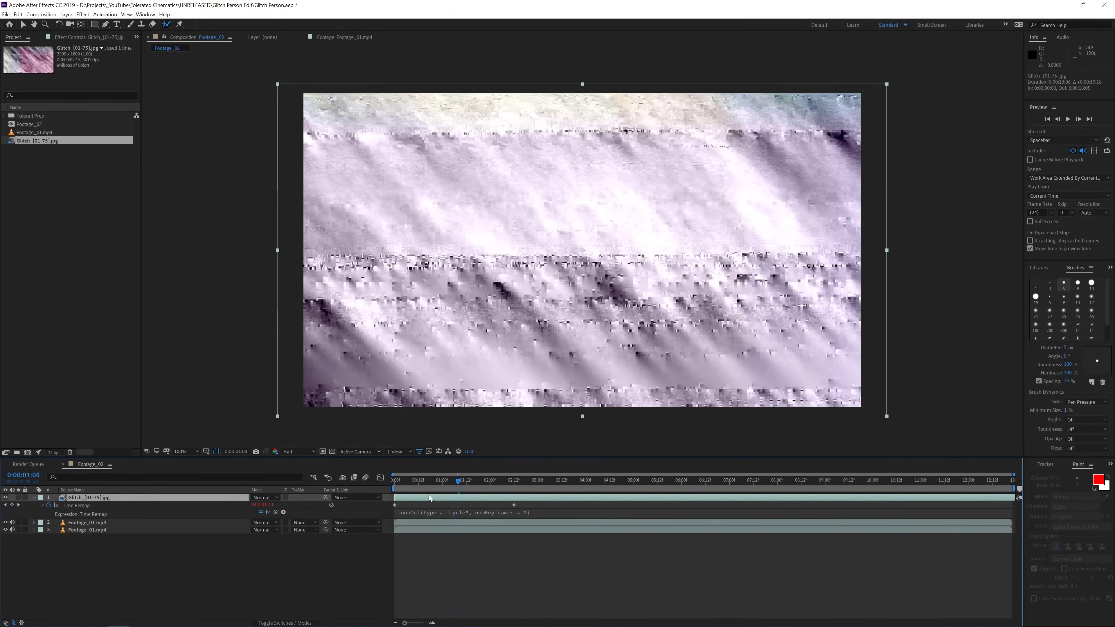
{"action": "key", "text": "space"}
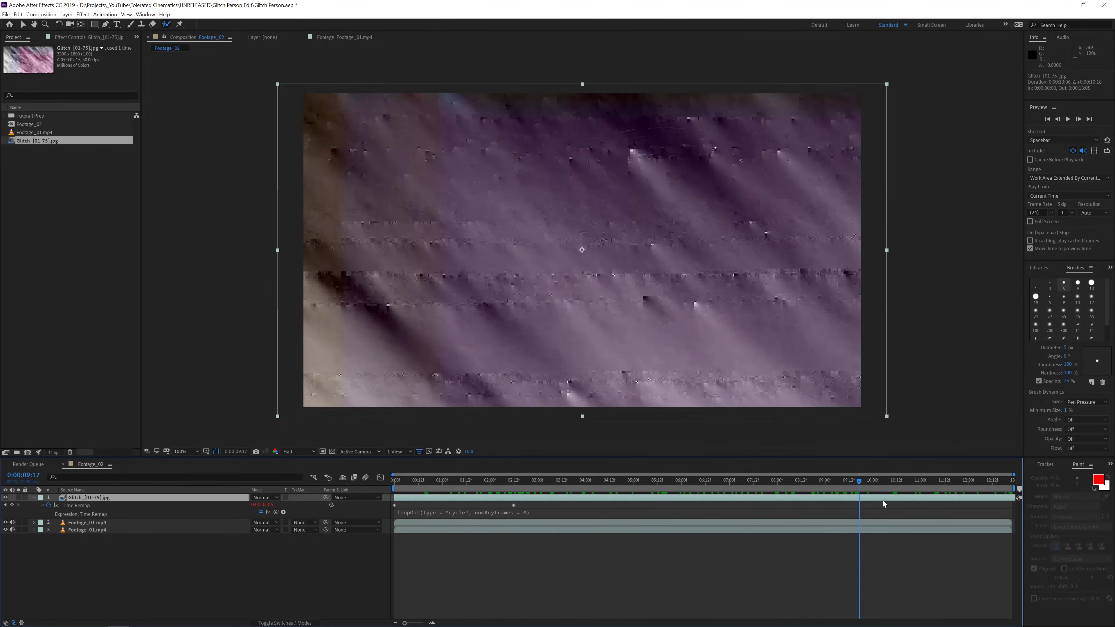
{"action": "left_click_drag", "start_coordinate": [473, 480], "coordinate": [505, 487]}
- Add a black 1920 x 1080 solid layer named 'Fractal Noise'
{"action": "right_click", "coordinate": [211, 559]}
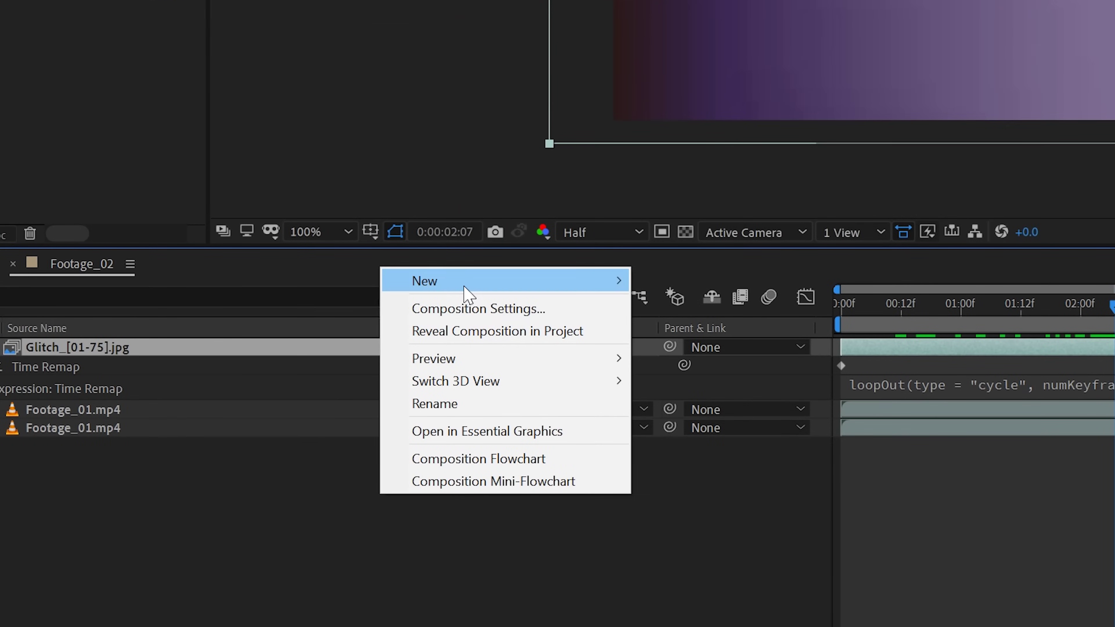
{"action": "mouse_move", "coordinate": [265, 476]}
{"action": "left_click", "coordinate": [672, 331]}
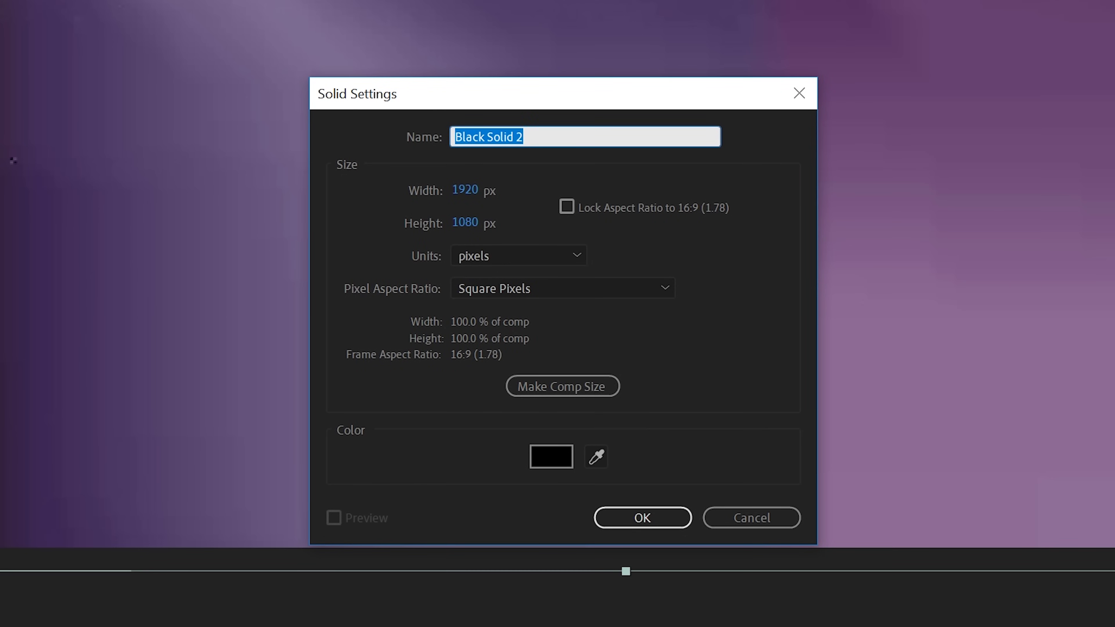
{"action": "type", "text": "Fractal Noi"}
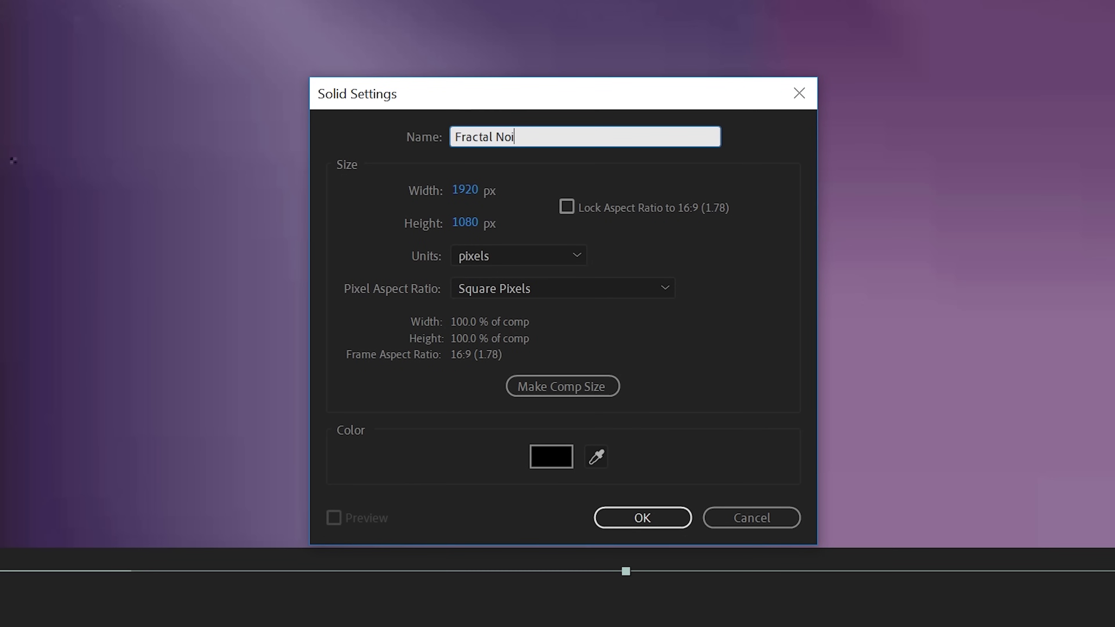
{"action": "type", "text": "se"}
{"action": "key", "text": "Return"}
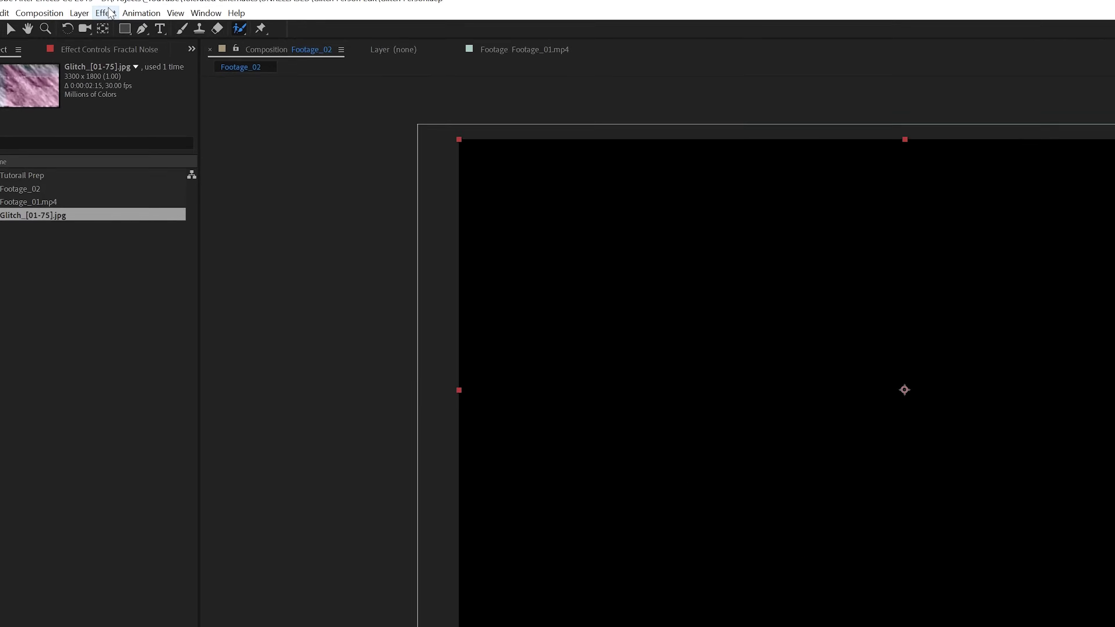
- Apply Fractal Noise to the black solid with Block noise type and Complexity 2
{"action": "left_click", "coordinate": [83, 14]}
{"action": "mouse_move", "coordinate": [127, 208]}
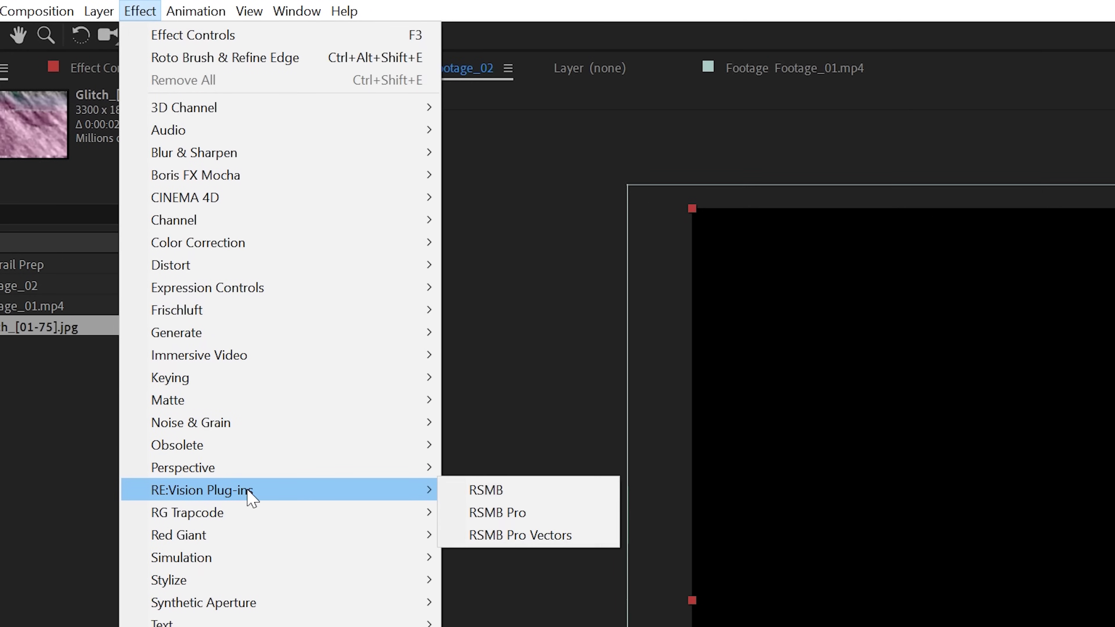
{"action": "mouse_move", "coordinate": [252, 426]}
{"action": "left_click", "coordinate": [507, 467]}
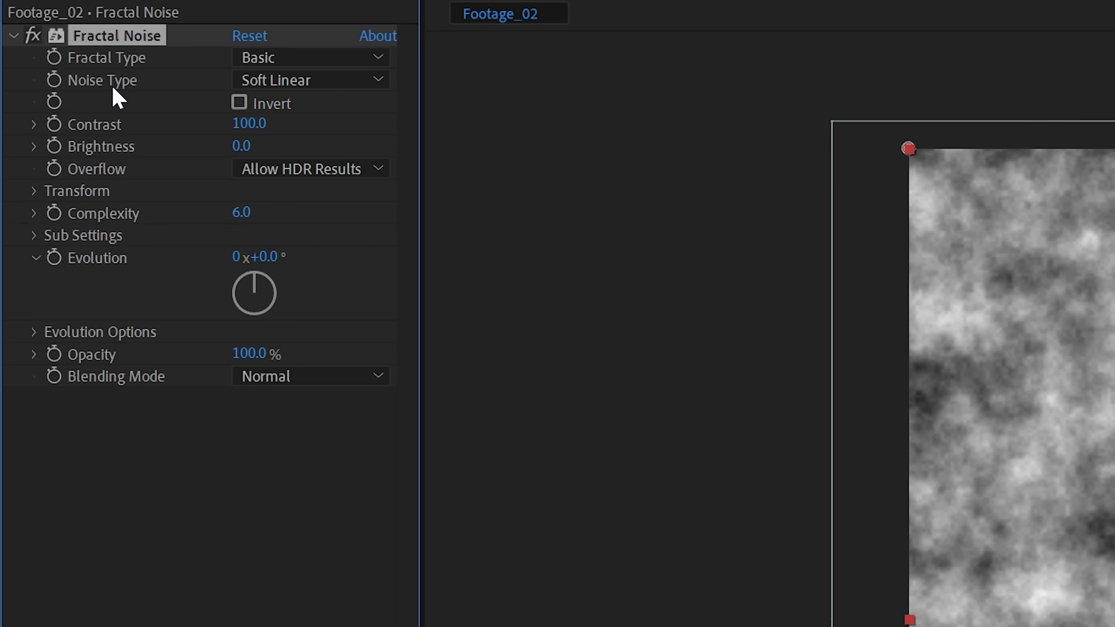
{"action": "left_click", "coordinate": [299, 80]}
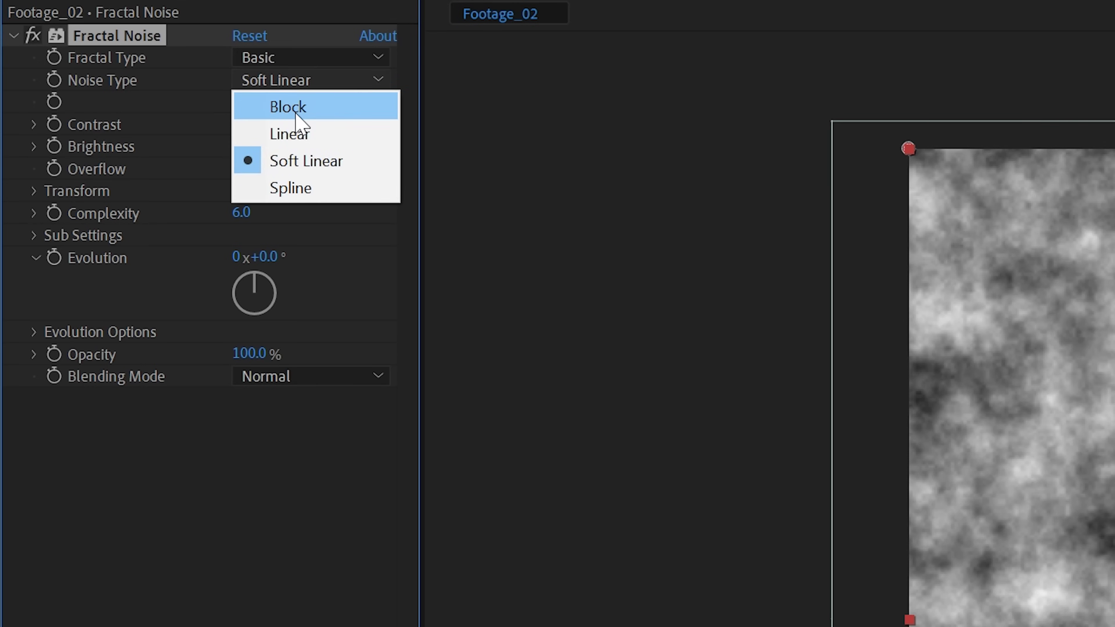
{"action": "left_click", "coordinate": [299, 105]}
{"action": "left_click", "coordinate": [240, 213]}
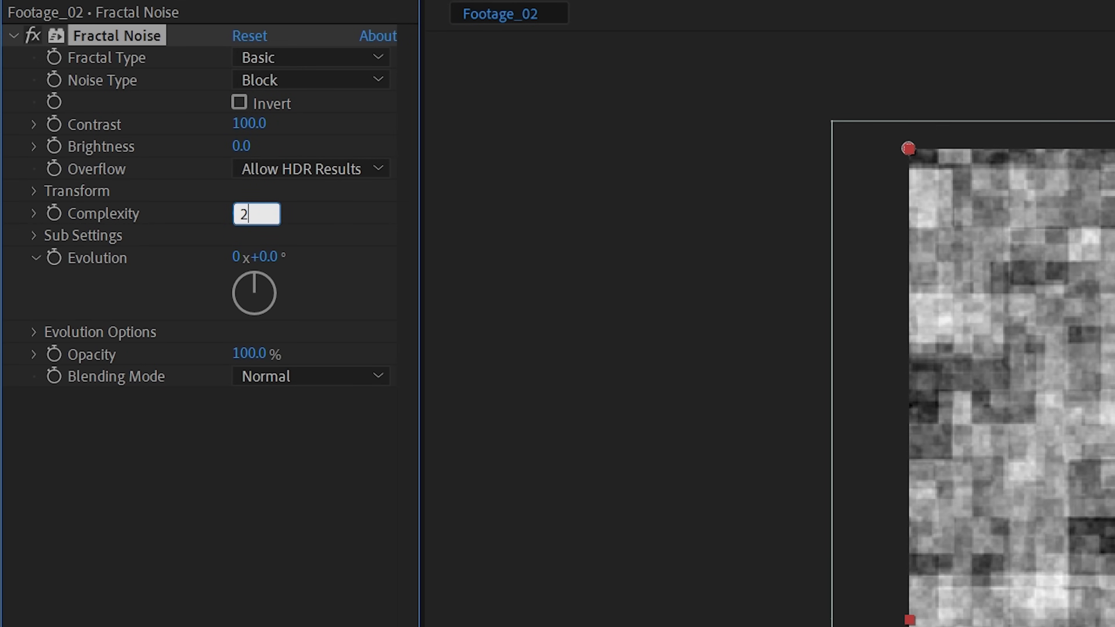
{"action": "type", "text": "2"}
{"action": "key", "text": "Return"}
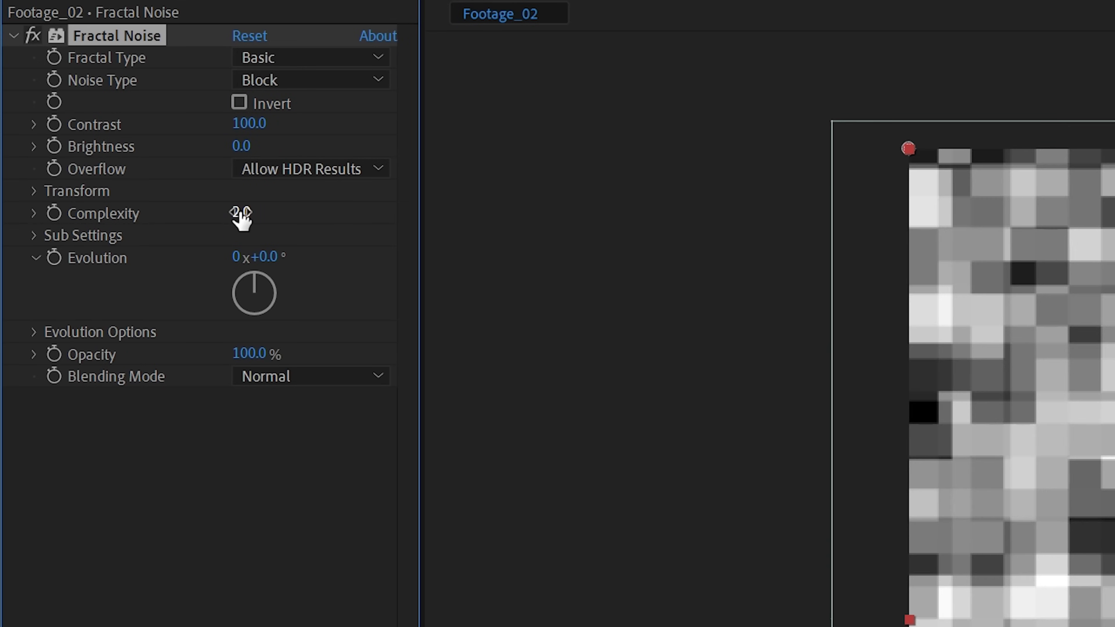
- Turn off Uniform Scaling and set Scale Width 1540, Contrast 351 and Brightness -46
{"action": "left_click", "coordinate": [35, 191]}
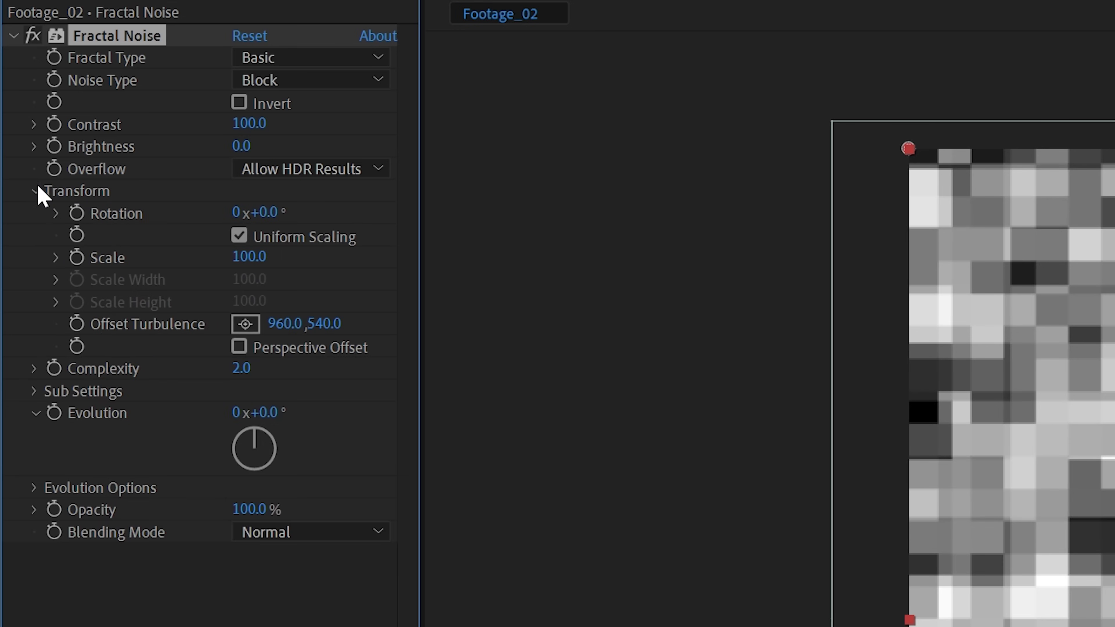
{"action": "left_click", "coordinate": [239, 238]}
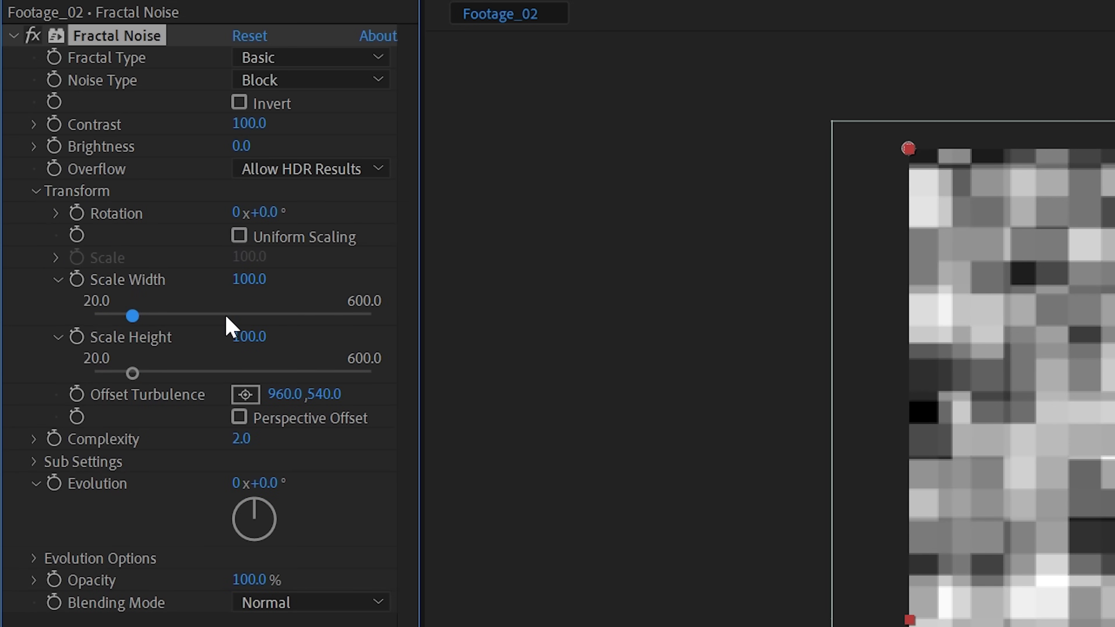
{"action": "left_click_drag", "start_coordinate": [237, 317], "coordinate": [1075, 290]}
{"action": "key", "text": "ctrl+z"}
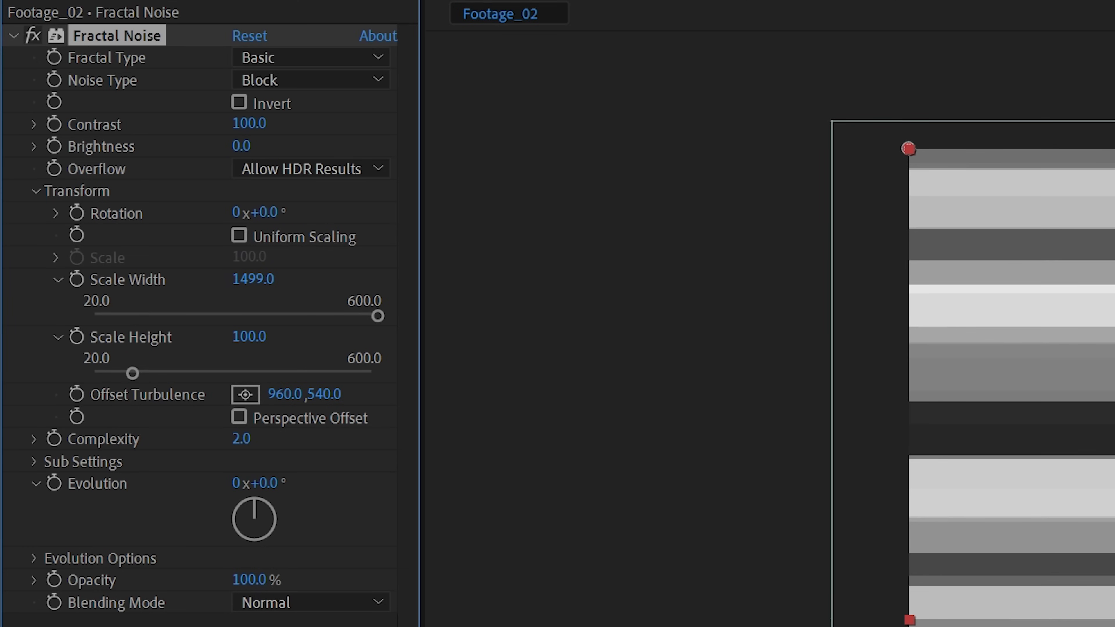
{"action": "left_click_drag", "start_coordinate": [258, 295], "coordinate": [323, 264]}
{"action": "left_click_drag", "start_coordinate": [249, 131], "coordinate": [601, 148]}
{"action": "left_click_drag", "start_coordinate": [244, 145], "coordinate": [194, 159]}
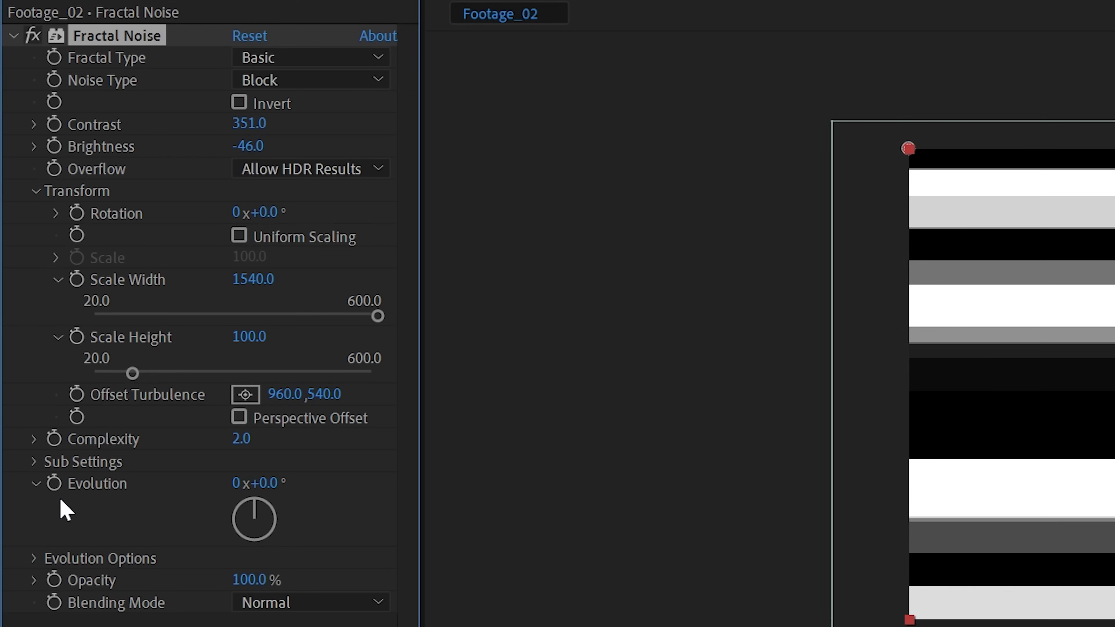
- Add the expression time*1000 to the Fractal Noise Evolution property
{"action": "left_click", "coordinate": [54, 483], "text": "alt"}
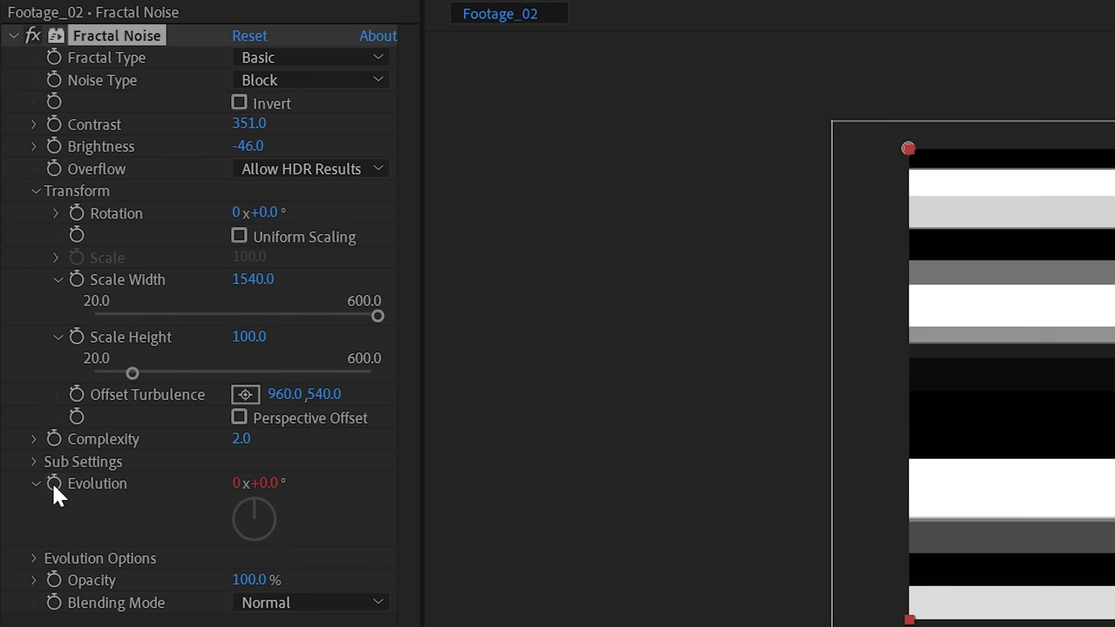
{"action": "type", "text": "time*1000"}
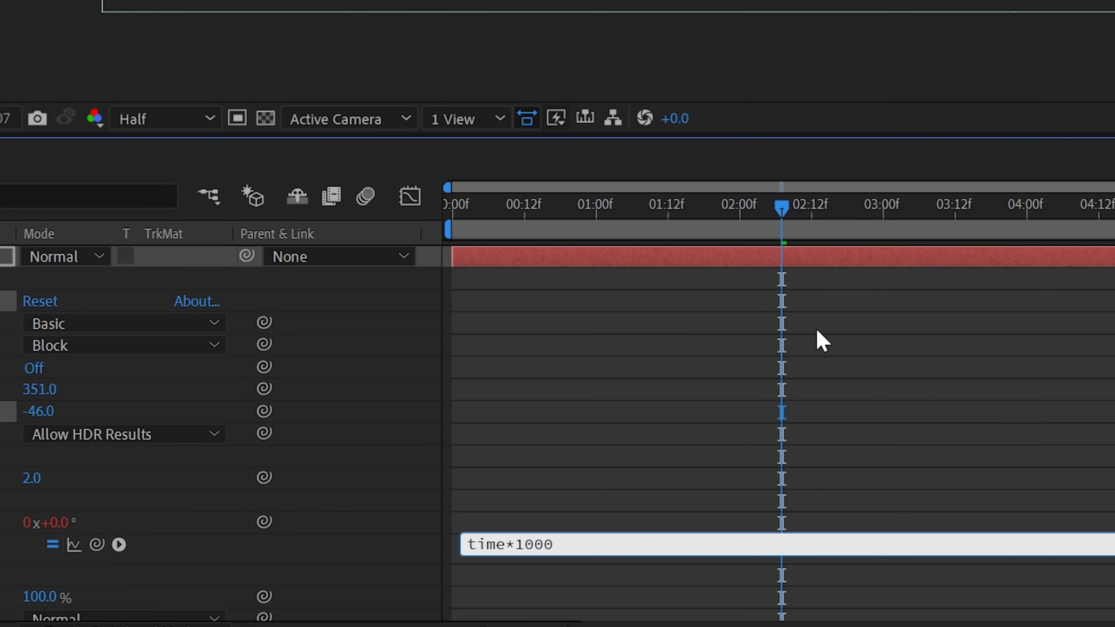
{"action": "left_click", "coordinate": [821, 341]}
- Preview the animated bands, stop at 0:00:01:19, and collapse the Fractal Noise layer
{"action": "key", "text": "space"}
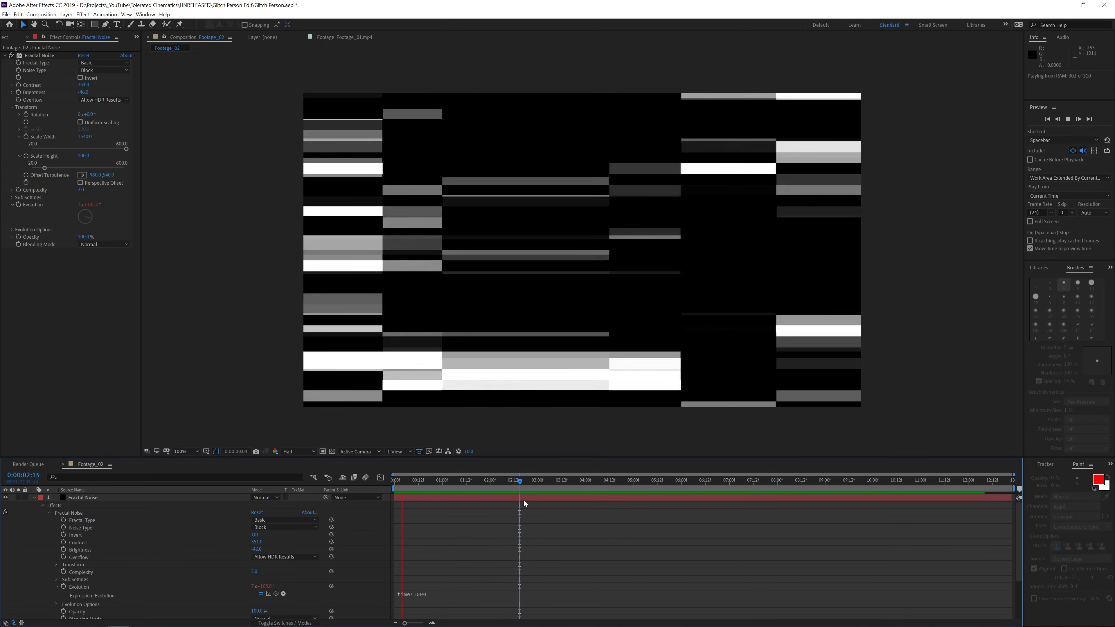
{"action": "left_click", "coordinate": [481, 489]}
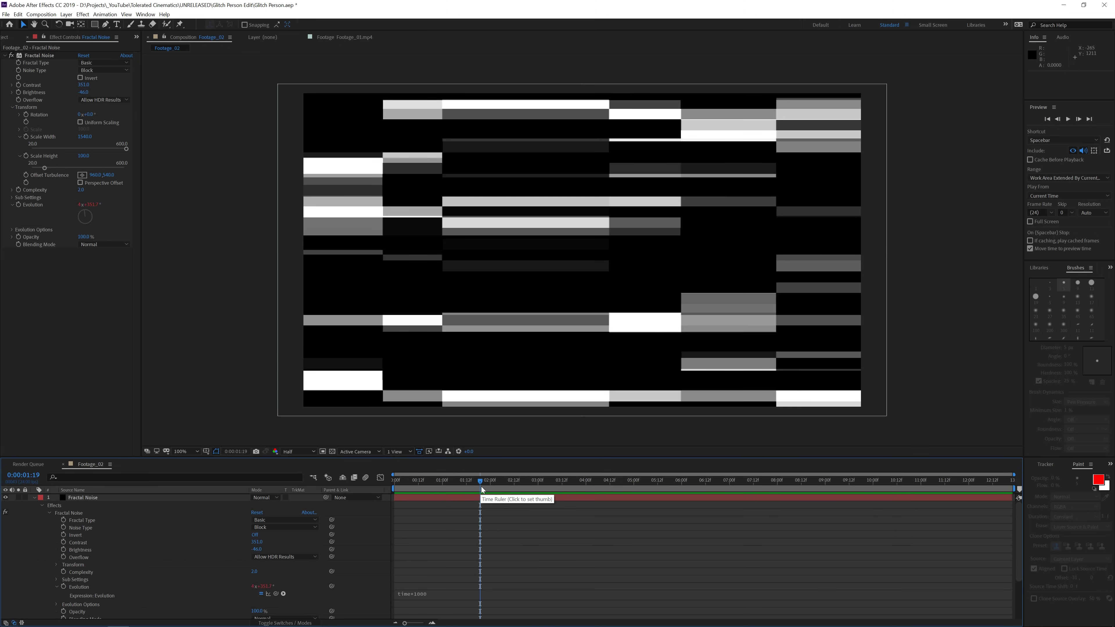
{"action": "left_click", "coordinate": [35, 498]}
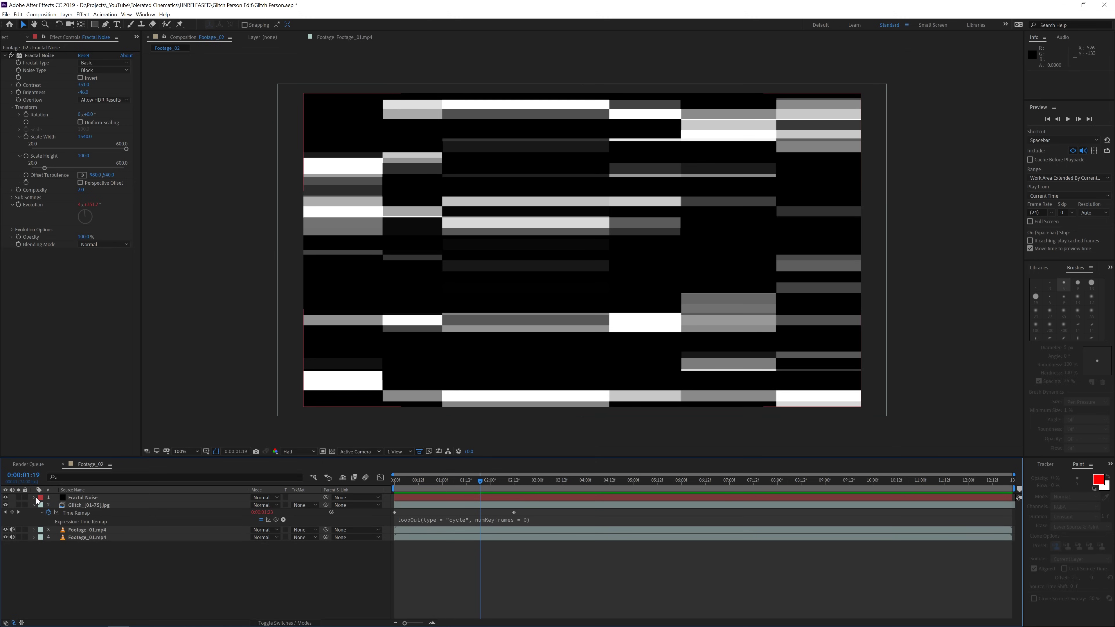
{"action": "left_click", "coordinate": [66, 498]}
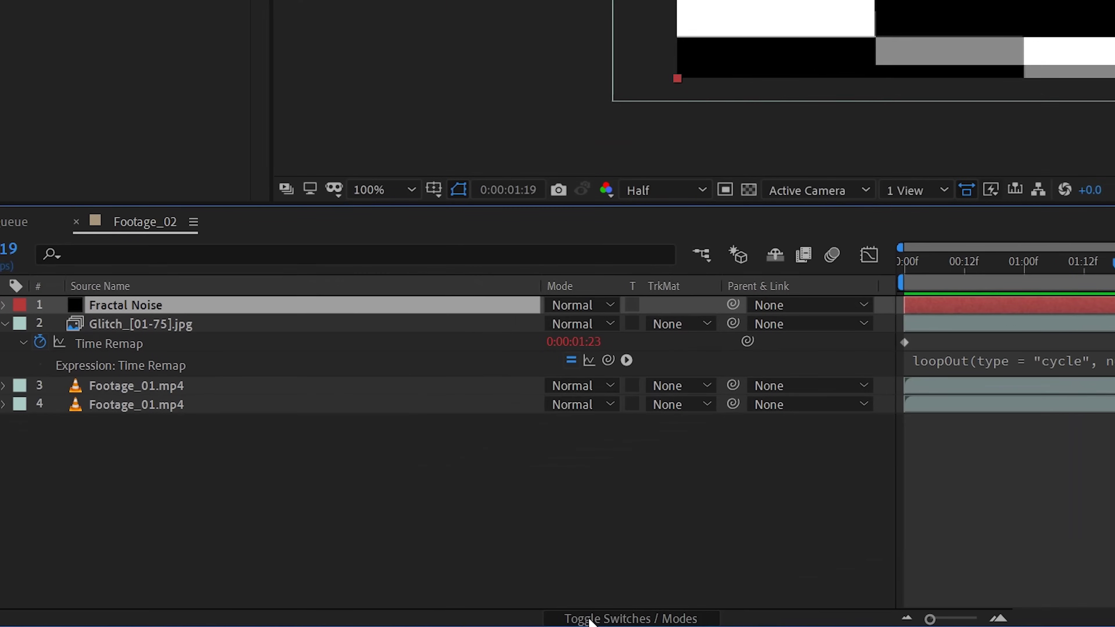
- Set Glitch_[01-75].jpg's track matte to Luma Matte 'Fractal Noise' and scrub to verify
{"action": "left_click", "coordinate": [588, 619]}
{"action": "left_click", "coordinate": [588, 619]}
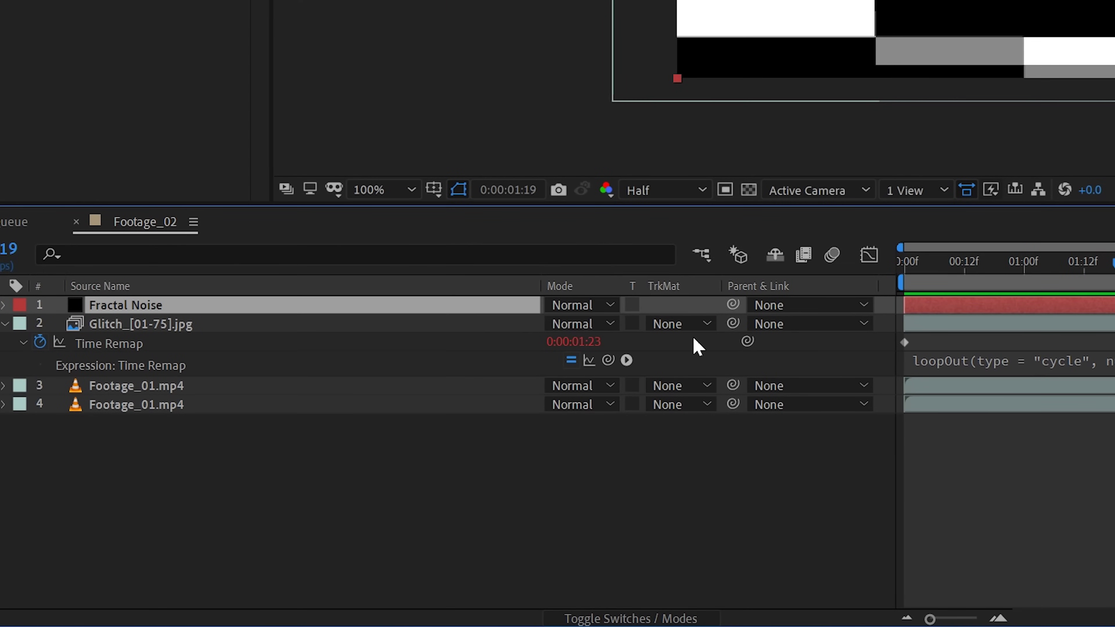
{"action": "left_click", "coordinate": [696, 325]}
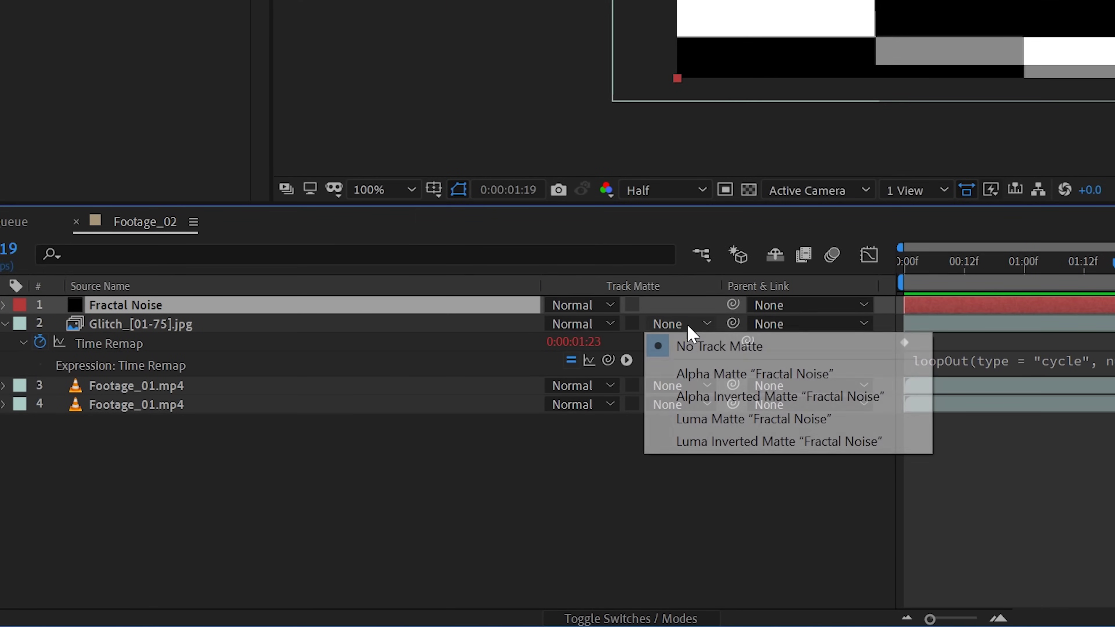
{"action": "left_click", "coordinate": [723, 419]}
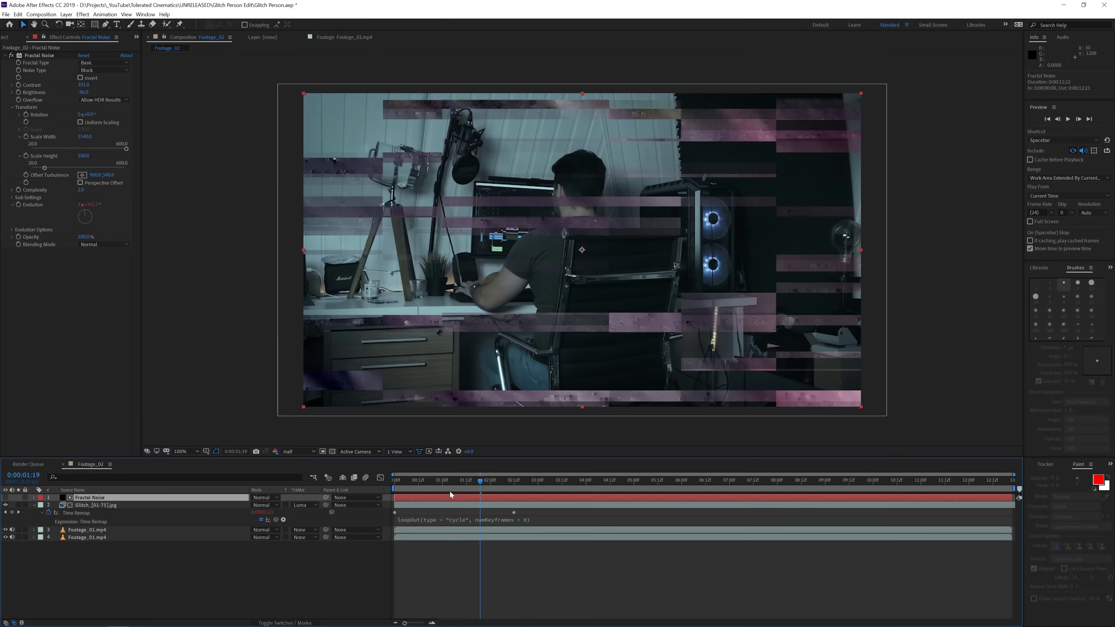
{"action": "left_click_drag", "start_coordinate": [451, 495], "coordinate": [613, 504]}
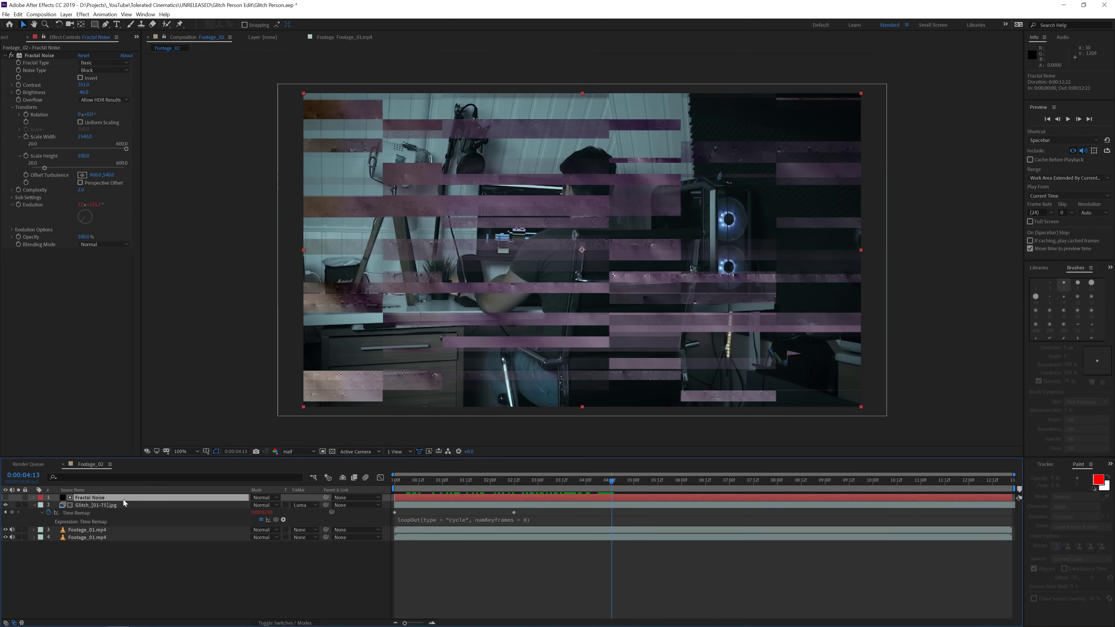
{"action": "left_click", "coordinate": [101, 506], "text": "ctrl"}
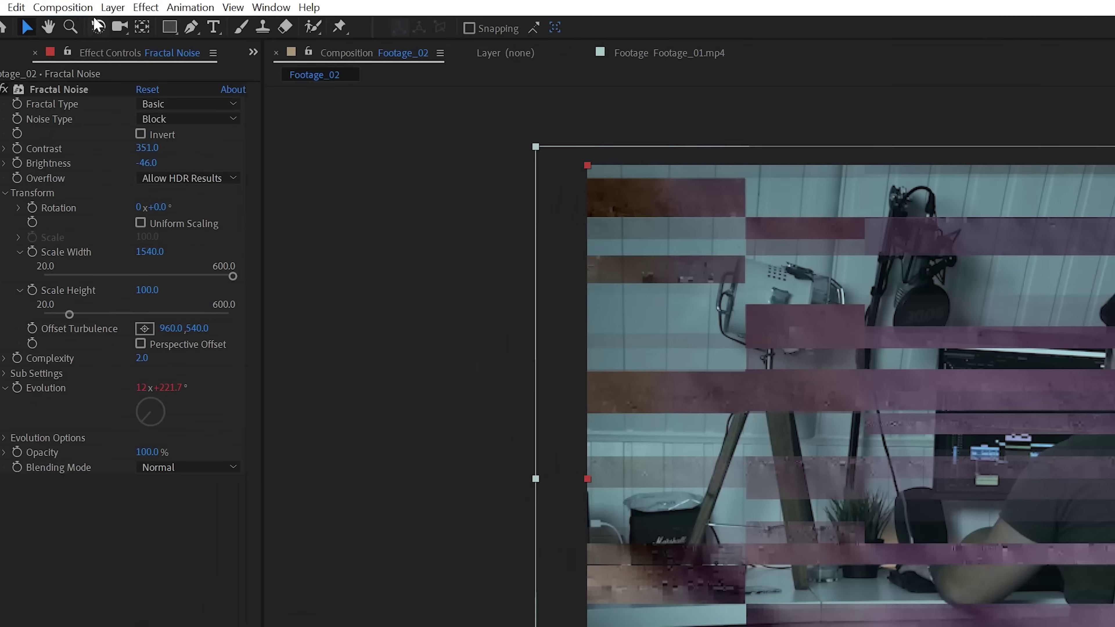
- Pre-compose the glitch and noise layers into a composition named 'Glitch Effect'
{"action": "left_click", "coordinate": [66, 14]}
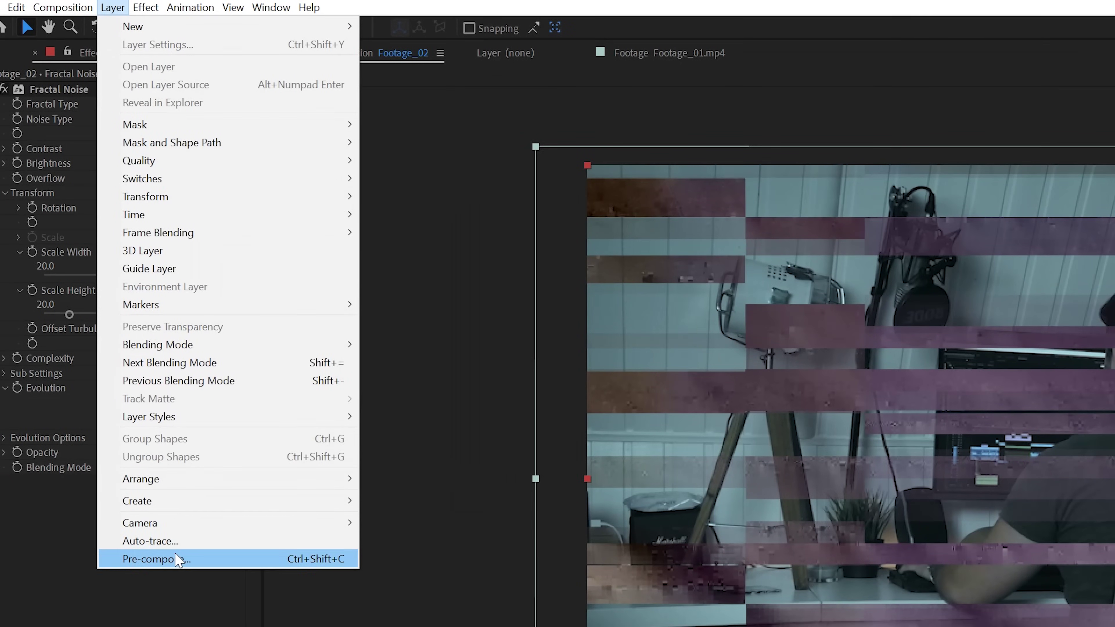
{"action": "left_click", "coordinate": [100, 288]}
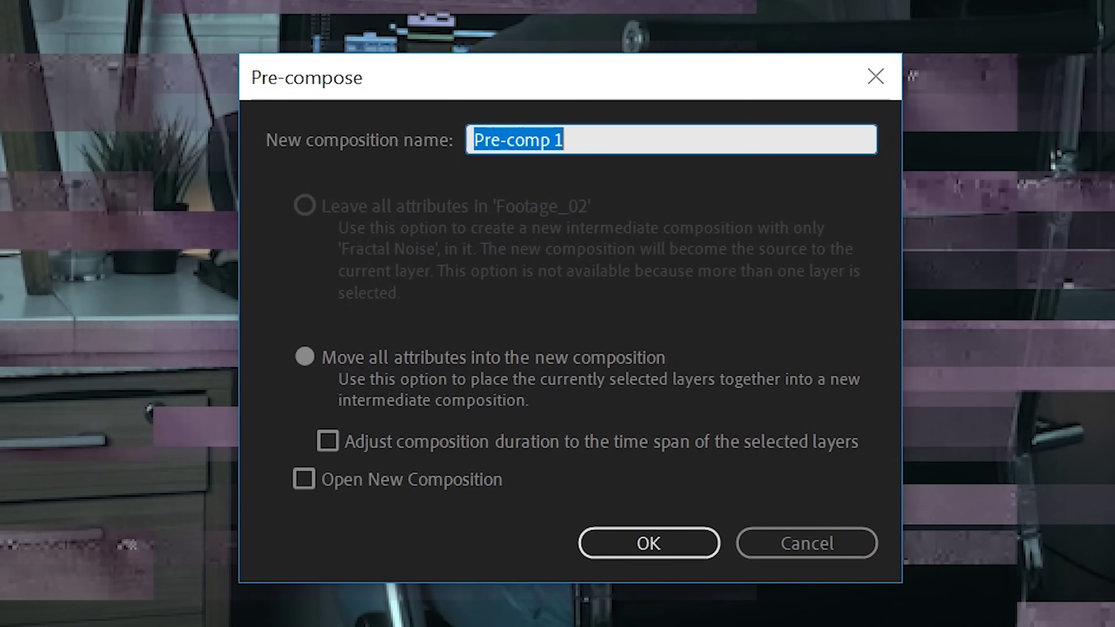
{"action": "type", "text": "G"}
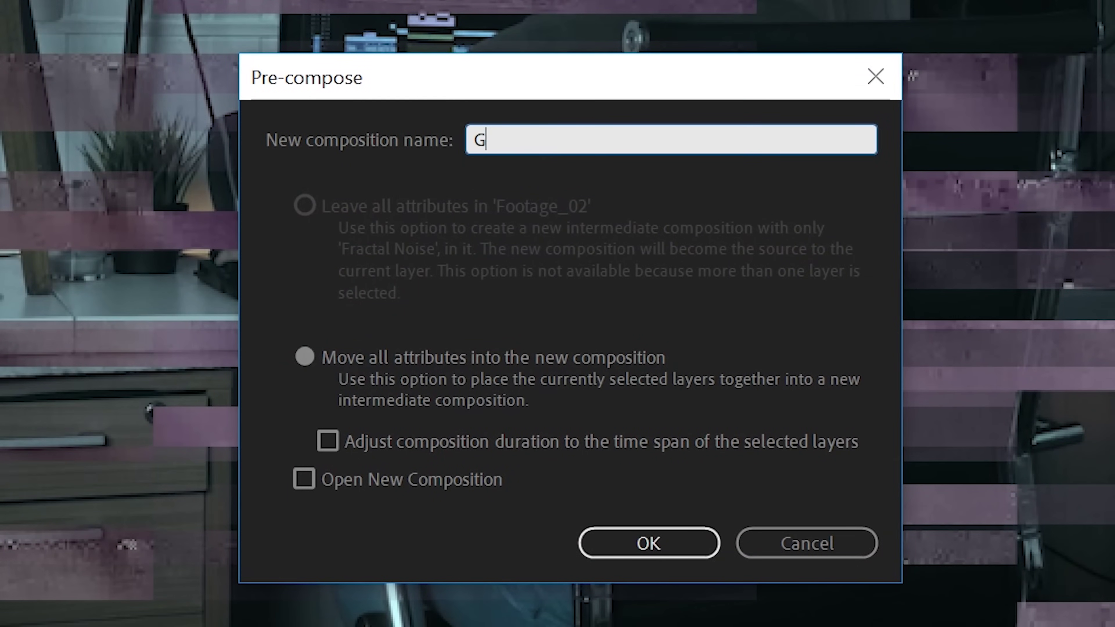
{"action": "type", "text": "litch Effec"}
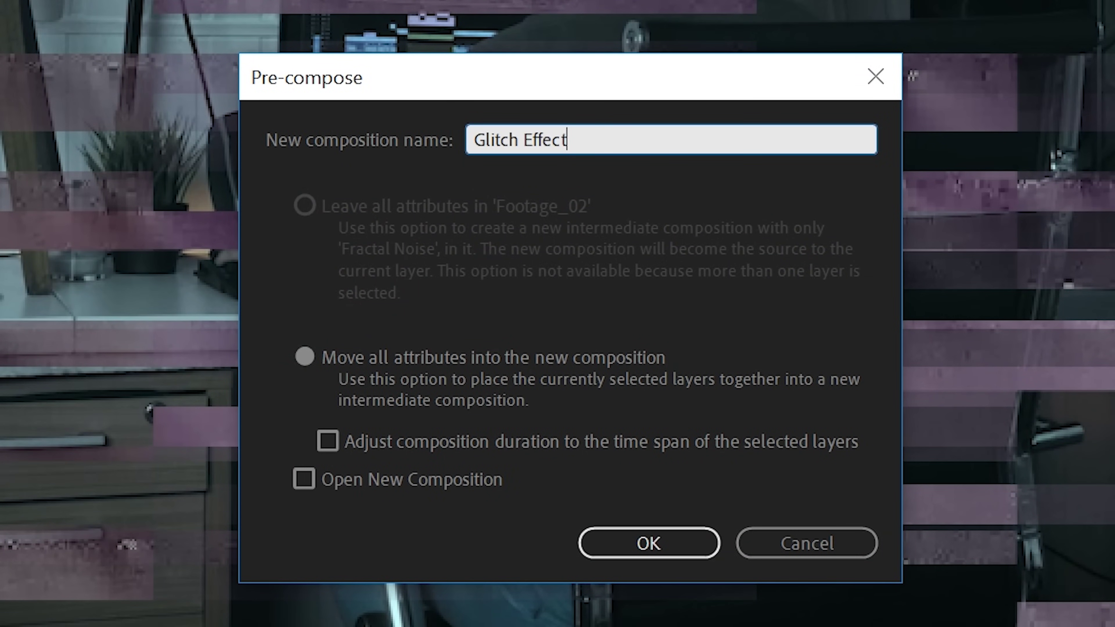
{"action": "type", "text": "t"}
{"action": "left_click", "coordinate": [608, 558]}
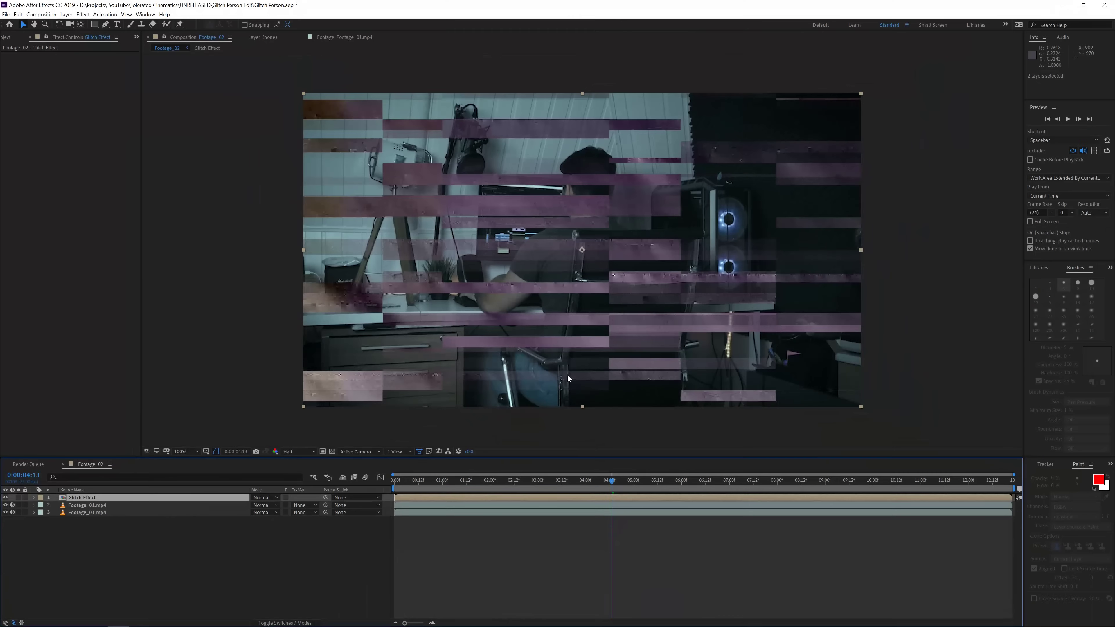
- Duplicate the Glitch Effect layer and shift the copy about one second earlier
{"action": "left_click", "coordinate": [469, 497]}
{"action": "key", "text": "ctrl+d"}
{"action": "left_click_drag", "start_coordinate": [525, 495], "coordinate": [493, 490]}
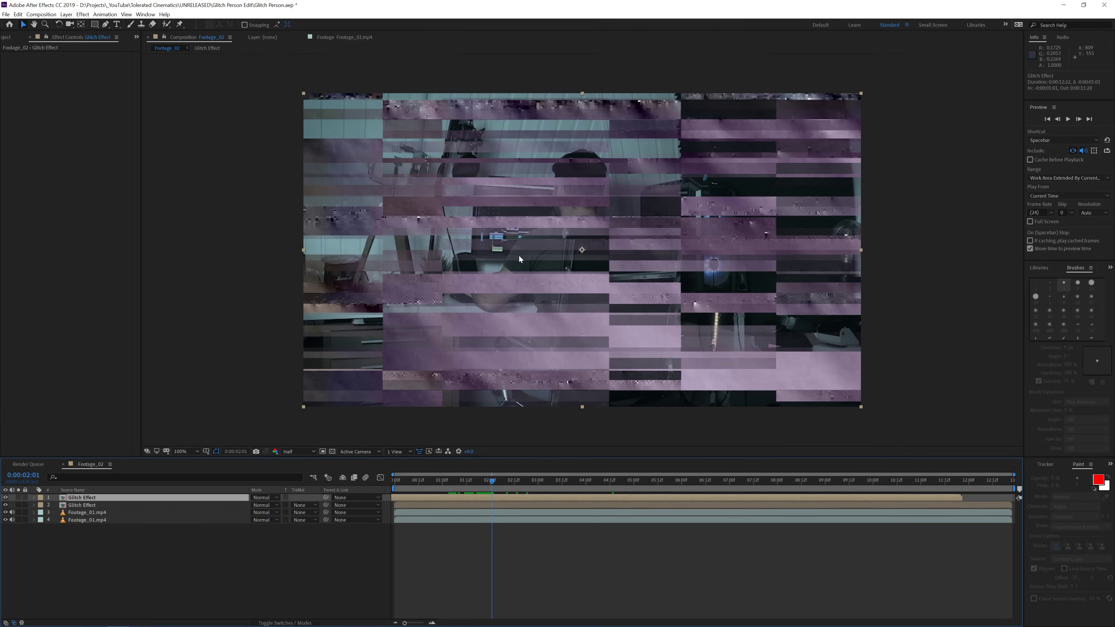
{"action": "left_click", "coordinate": [100, 553]}
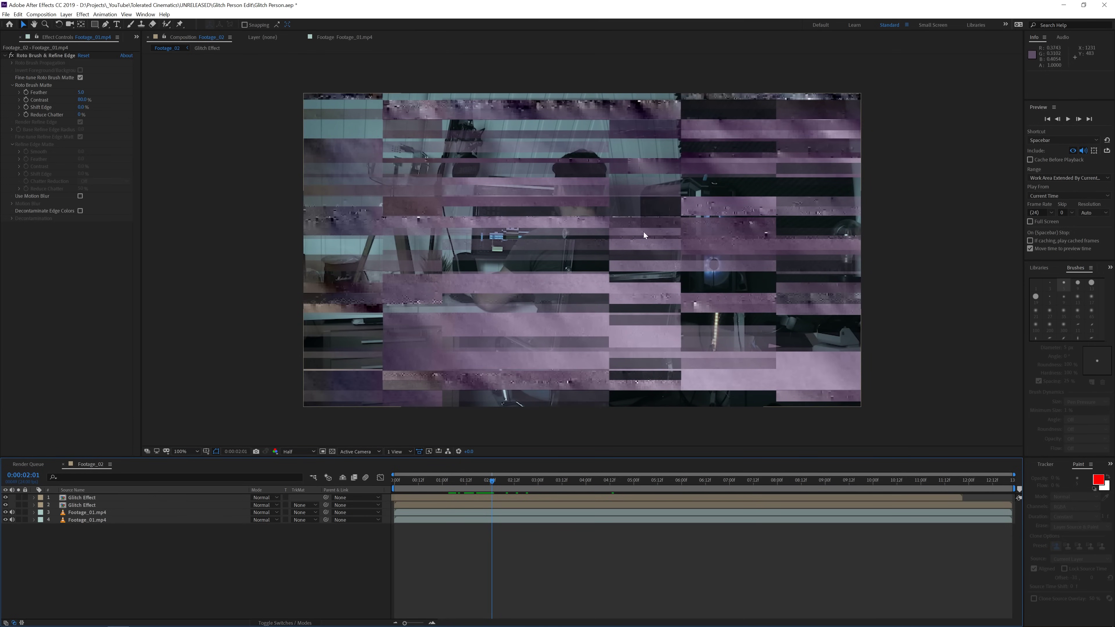
{"action": "left_click_drag", "start_coordinate": [456, 480], "coordinate": [480, 479]}
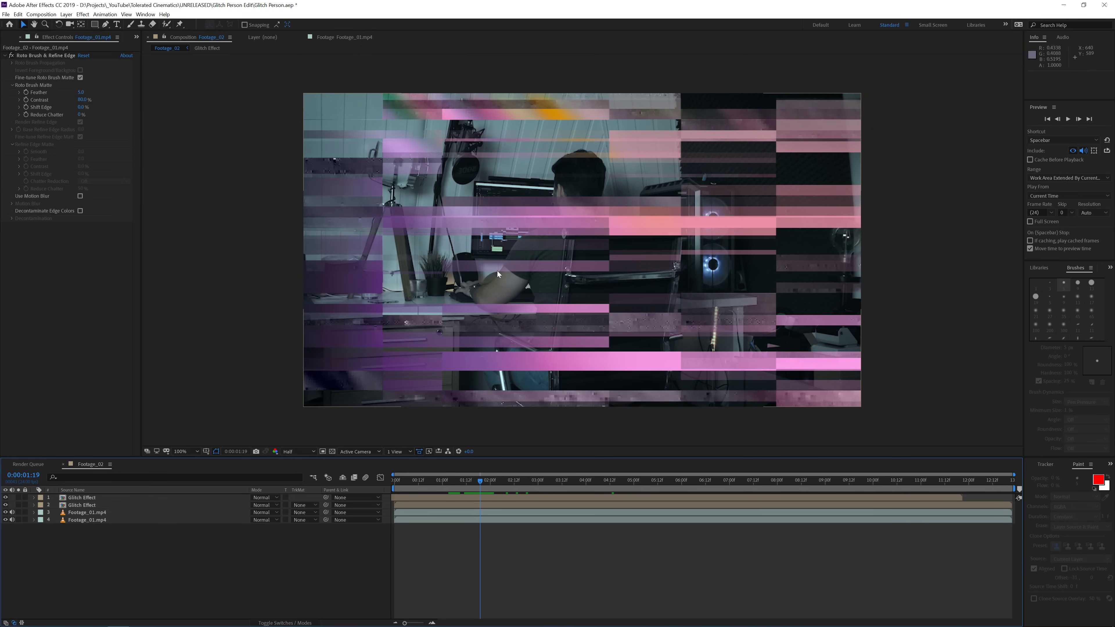
- Move Footage_01.mp4 above the second Glitch Effect layer and put a duplicate at the top
{"action": "left_click", "coordinate": [82, 513]}
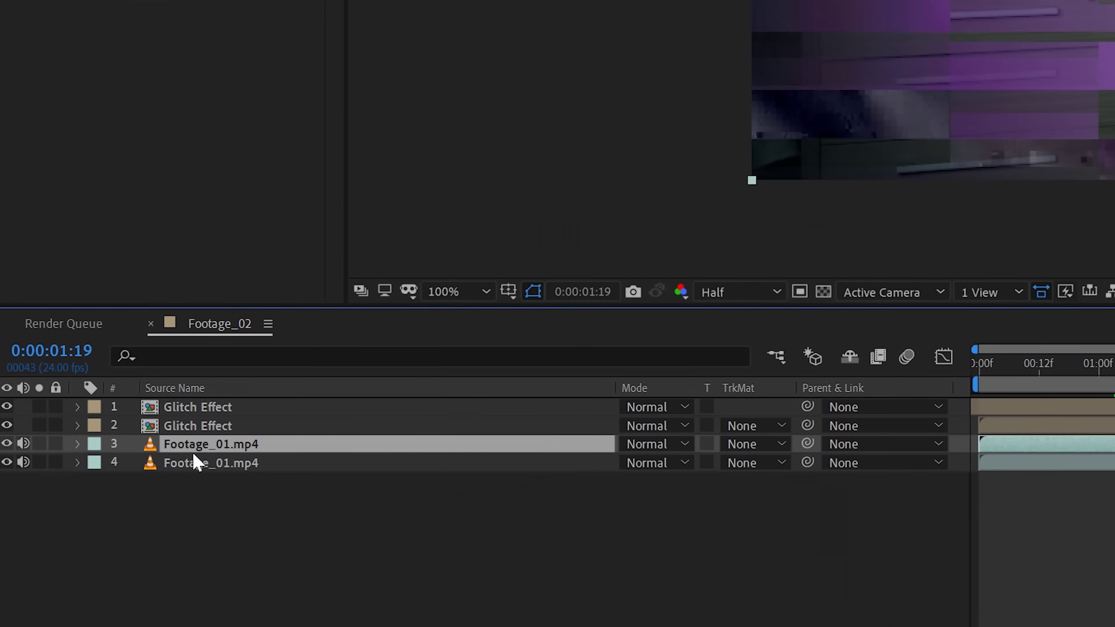
{"action": "mouse_move", "coordinate": [247, 446]}
{"action": "left_mouse_down"}
{"action": "mouse_move", "coordinate": [241, 424]}
{"action": "mouse_move", "coordinate": [233, 437]}
{"action": "left_mouse_up"}
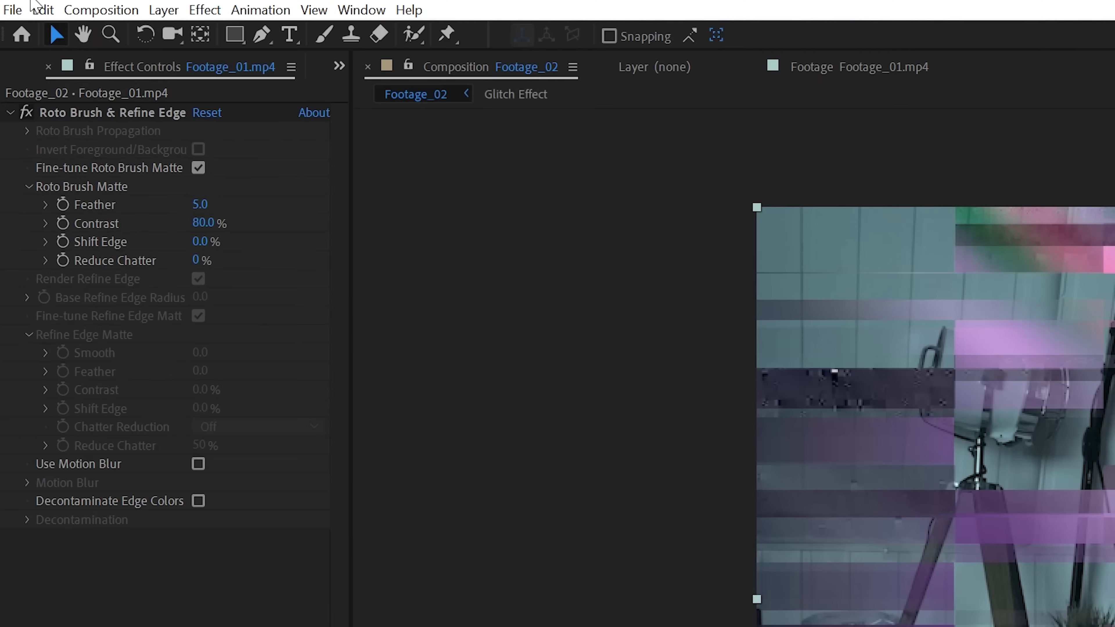
{"action": "left_click", "coordinate": [40, 9]}
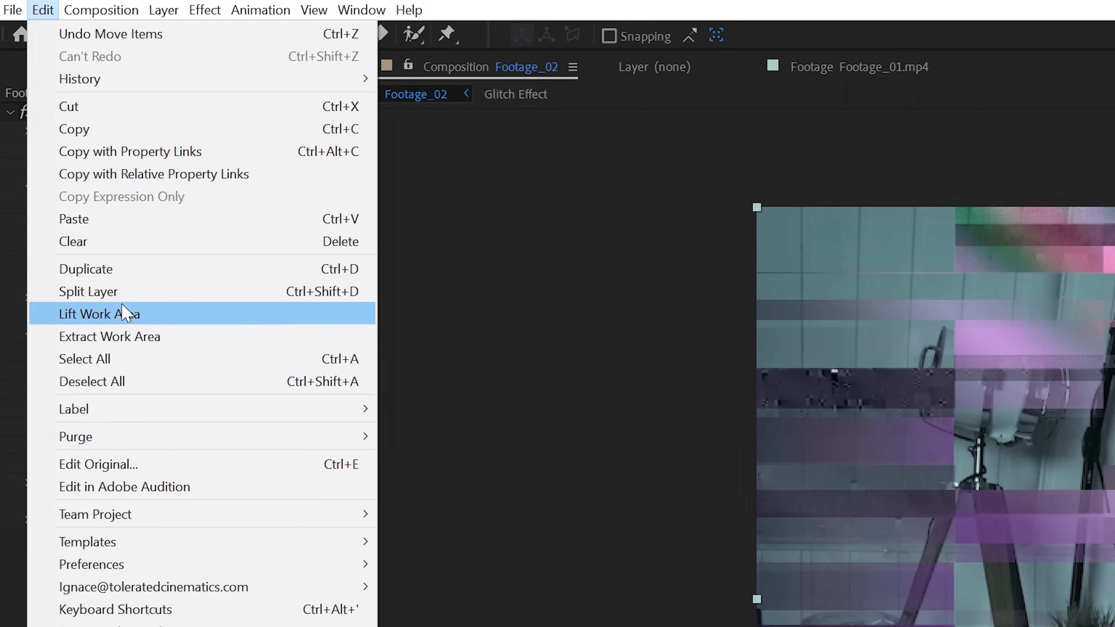
{"action": "left_click", "coordinate": [140, 280]}
{"action": "left_click_drag", "start_coordinate": [202, 449], "coordinate": [207, 426]}
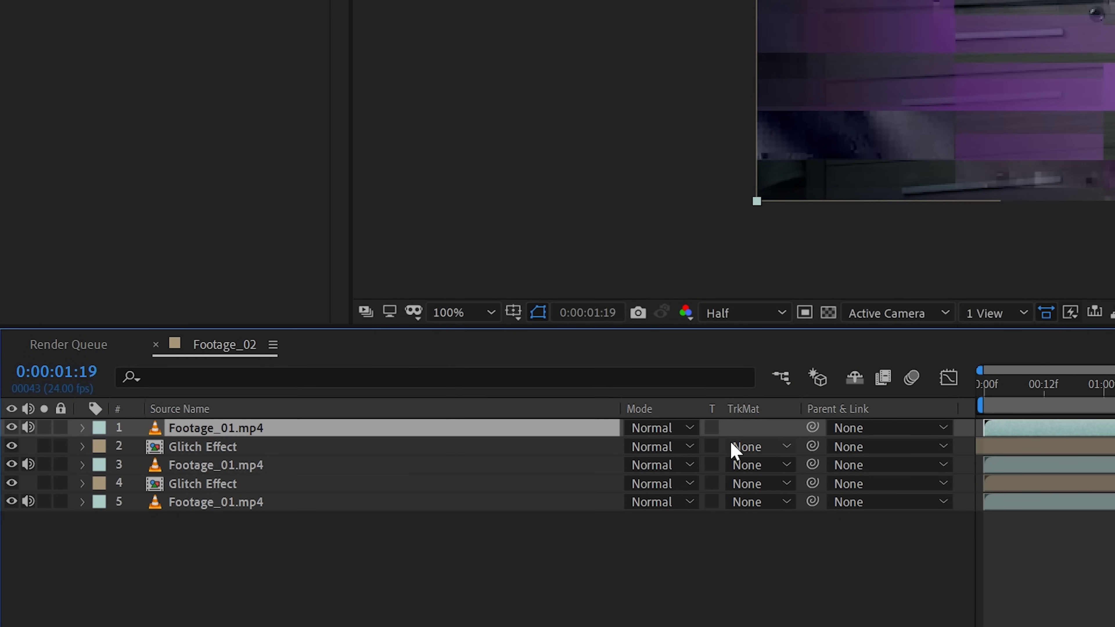
- Set both Glitch Effect layers (2 and 4) to Alpha Matte and step through to check
{"action": "left_click", "coordinate": [746, 450]}
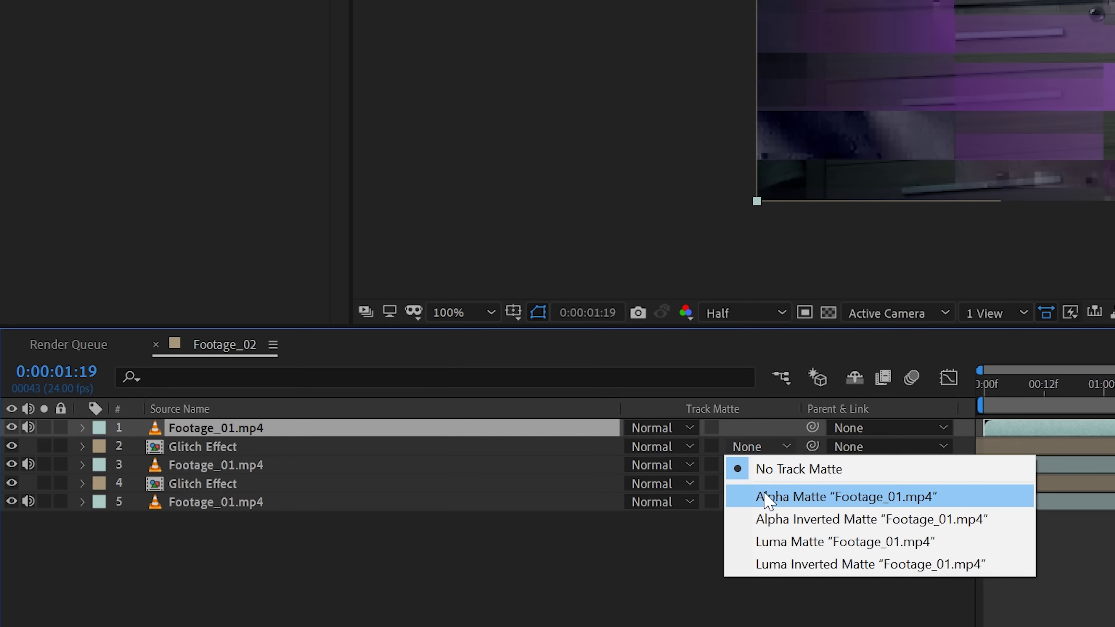
{"action": "left_click", "coordinate": [742, 493]}
{"action": "left_click", "coordinate": [759, 485]}
{"action": "left_click", "coordinate": [779, 535]}
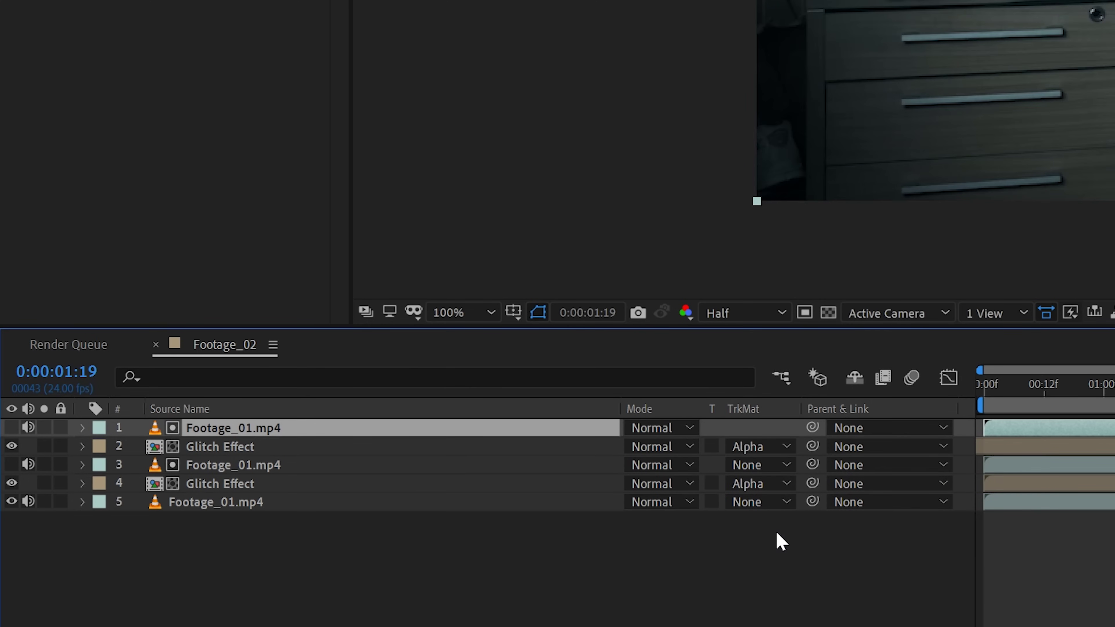
{"action": "left_click", "coordinate": [1045, 394]}
{"action": "left_click_drag", "start_coordinate": [837, 434], "coordinate": [1068, 451]}
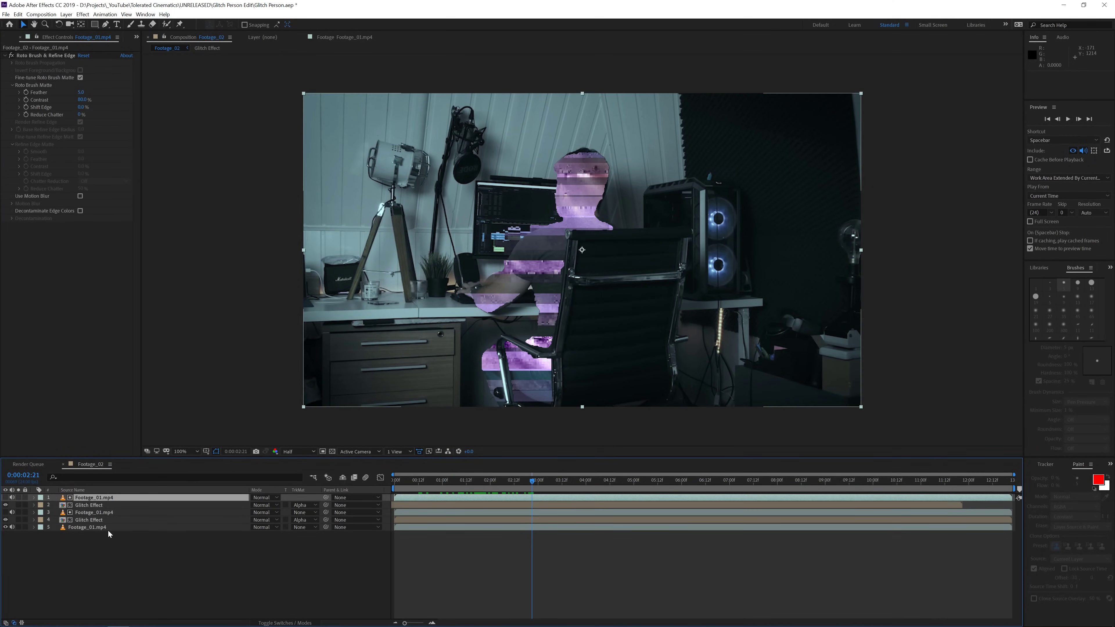
- Duplicate the top Footage_01.mp4 layer and place the copy fifth in the stack
{"action": "left_click", "coordinate": [99, 521]}
{"action": "left_click", "coordinate": [101, 514]}
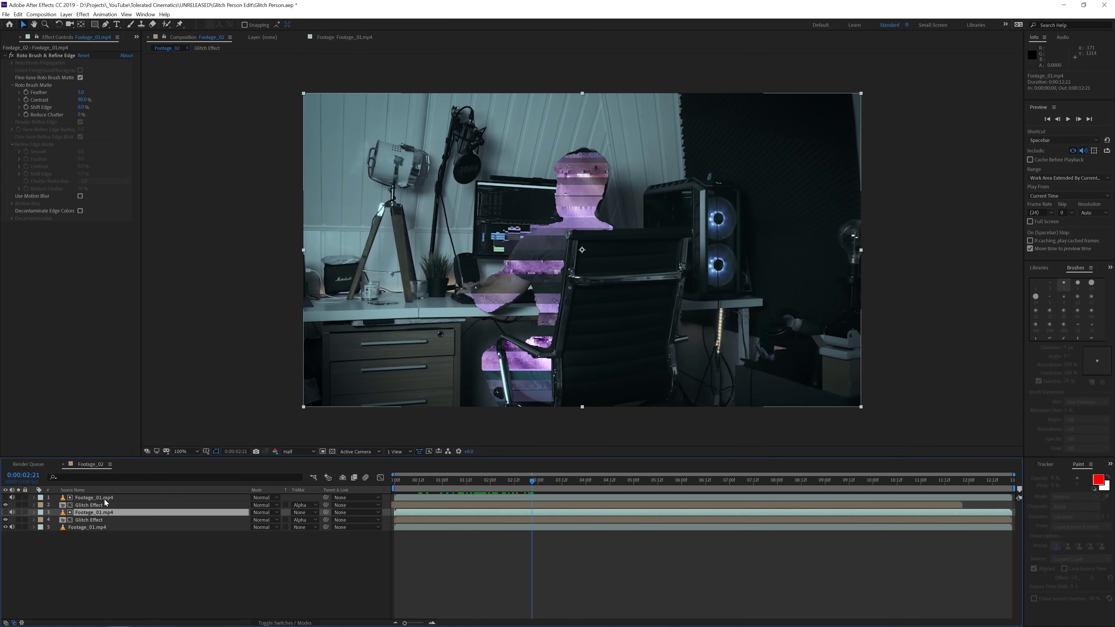
{"action": "left_click", "coordinate": [84, 498]}
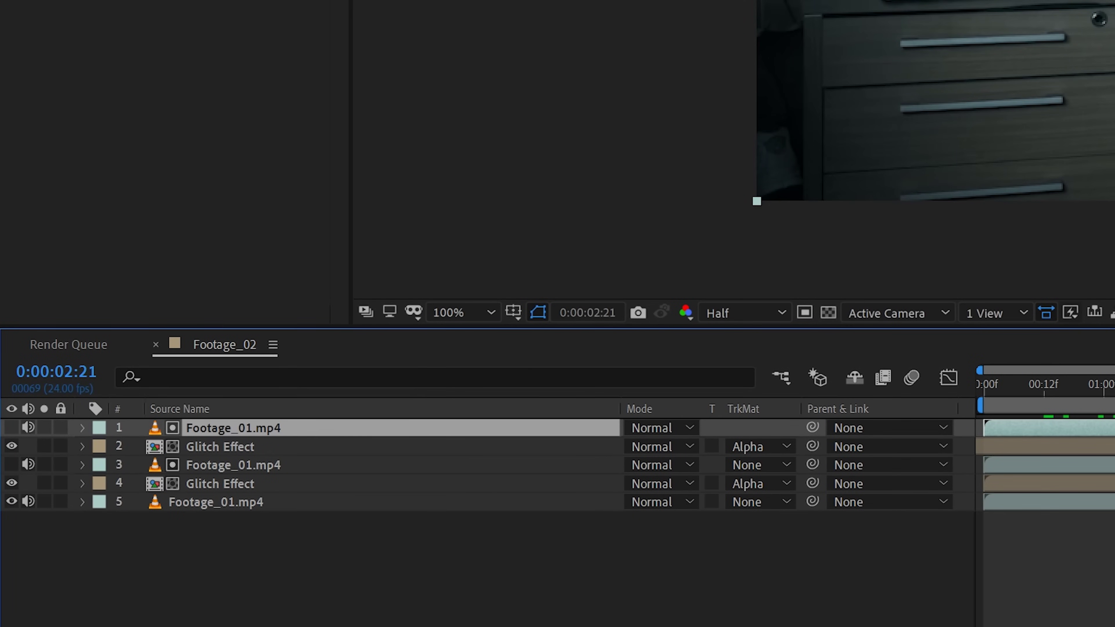
{"action": "key", "text": "ctrl+d"}
{"action": "left_click_drag", "start_coordinate": [224, 429], "coordinate": [221, 510]}
{"action": "left_click_drag", "start_coordinate": [220, 520], "coordinate": [216, 505]}
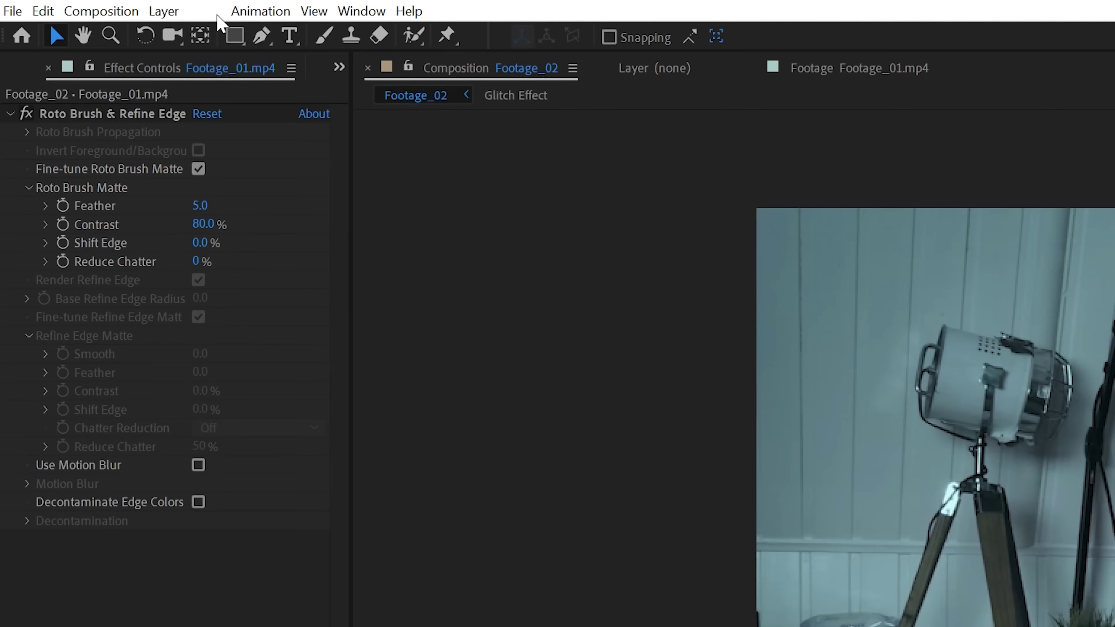
{"action": "left_click", "coordinate": [206, 13]}
- Apply Noise to the fifth-layer footage copy, make it visible, and set Amount of Noise to 75%
{"action": "mouse_move", "coordinate": [290, 426]}
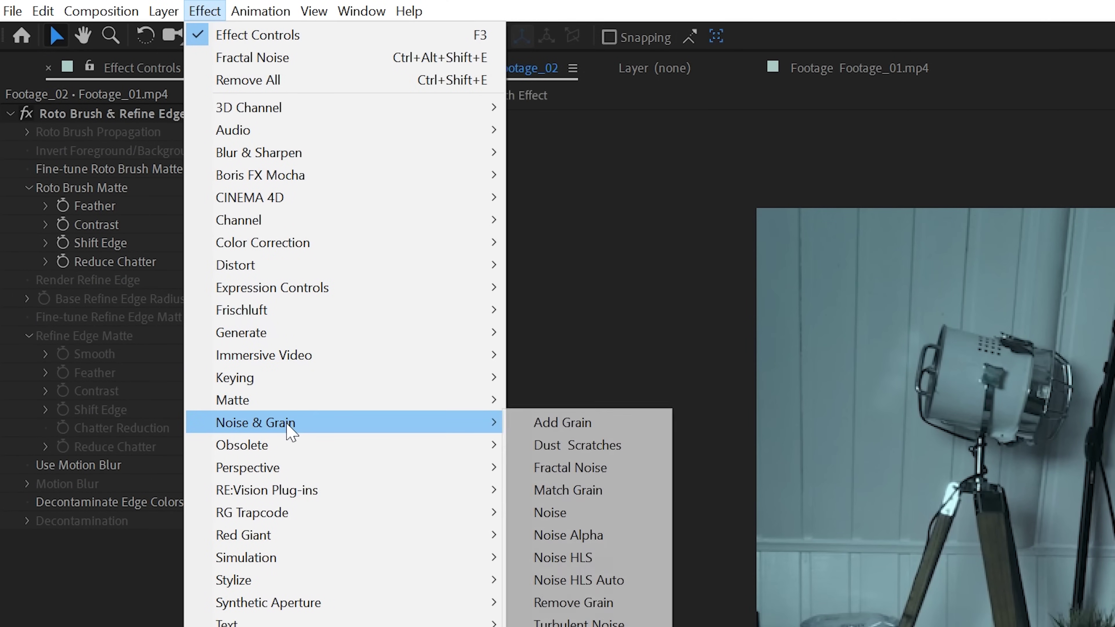
{"action": "left_click", "coordinate": [558, 513]}
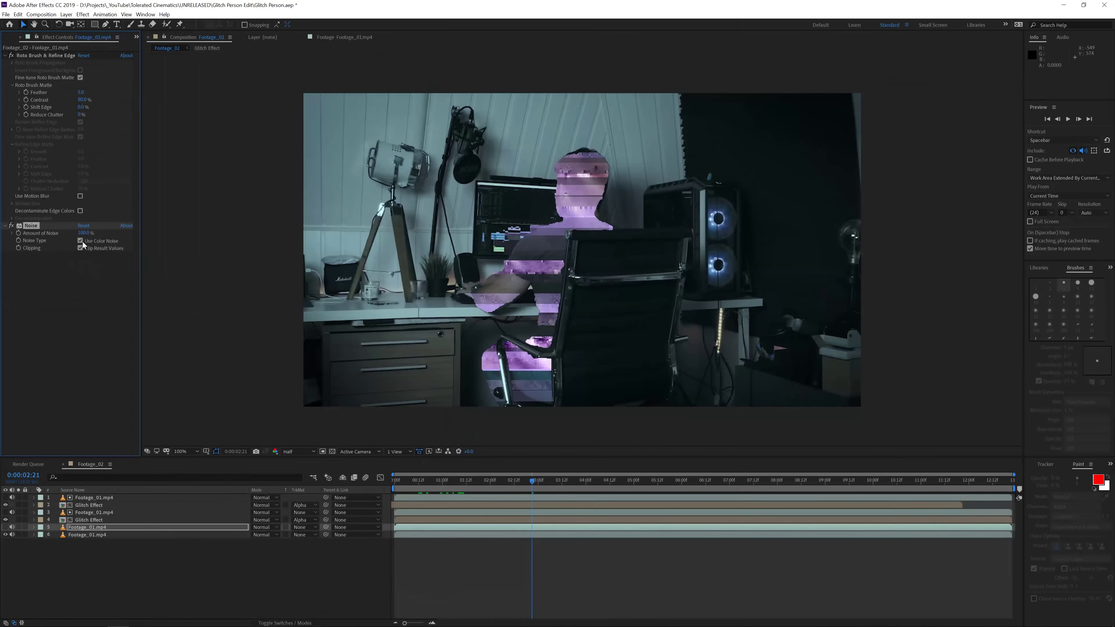
{"action": "left_click", "coordinate": [5, 528]}
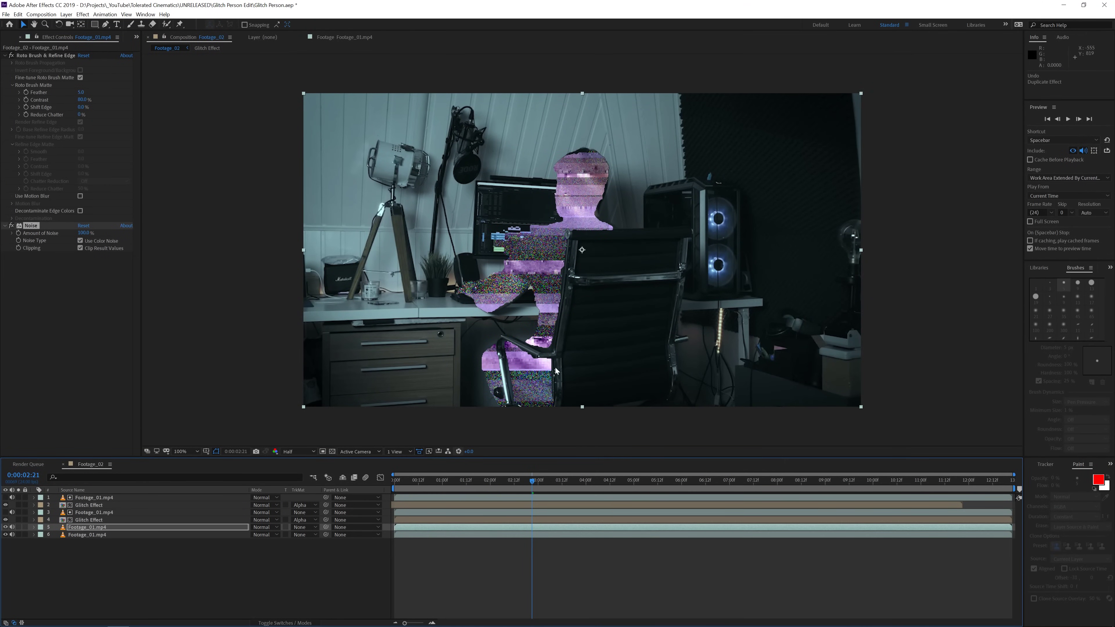
{"action": "left_click_drag", "start_coordinate": [82, 237], "coordinate": [92, 239]}
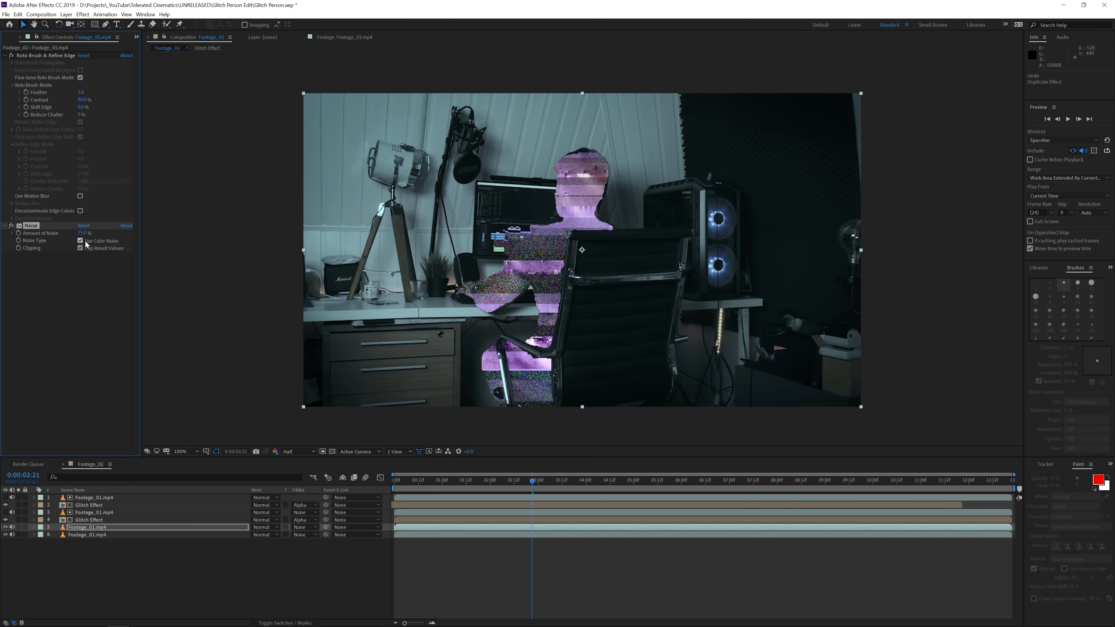
- Preview the composition, stop at 0:00:02:02, and select layers 1–5
{"action": "key", "text": "space"}
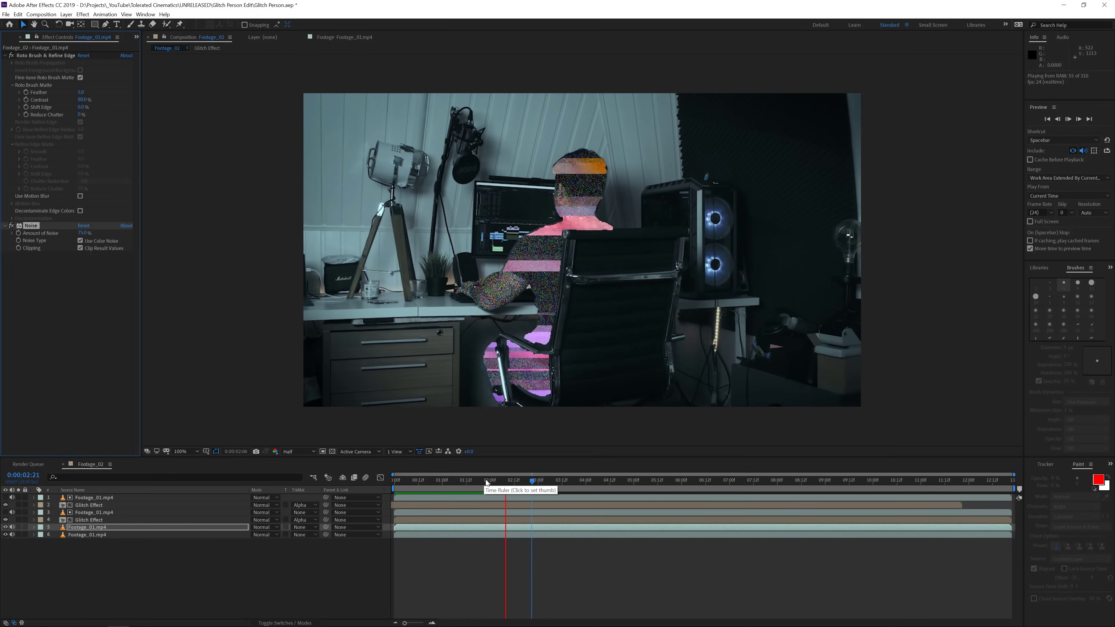
{"action": "left_click", "coordinate": [493, 481]}
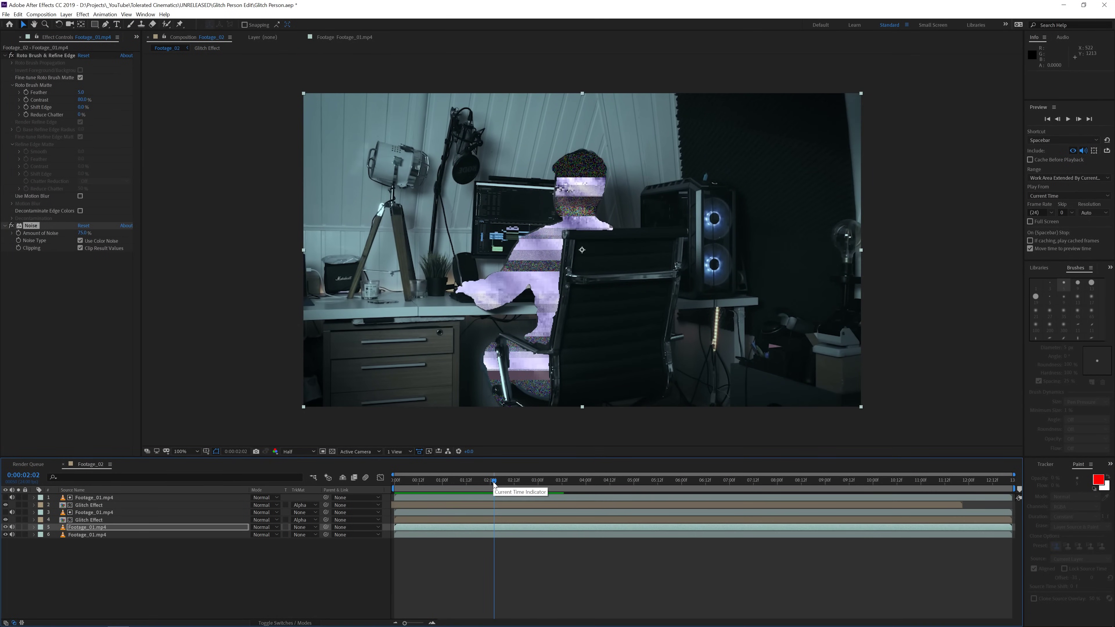
{"action": "left_click", "coordinate": [485, 498]}
{"action": "left_click", "coordinate": [480, 529], "text": "shift"}
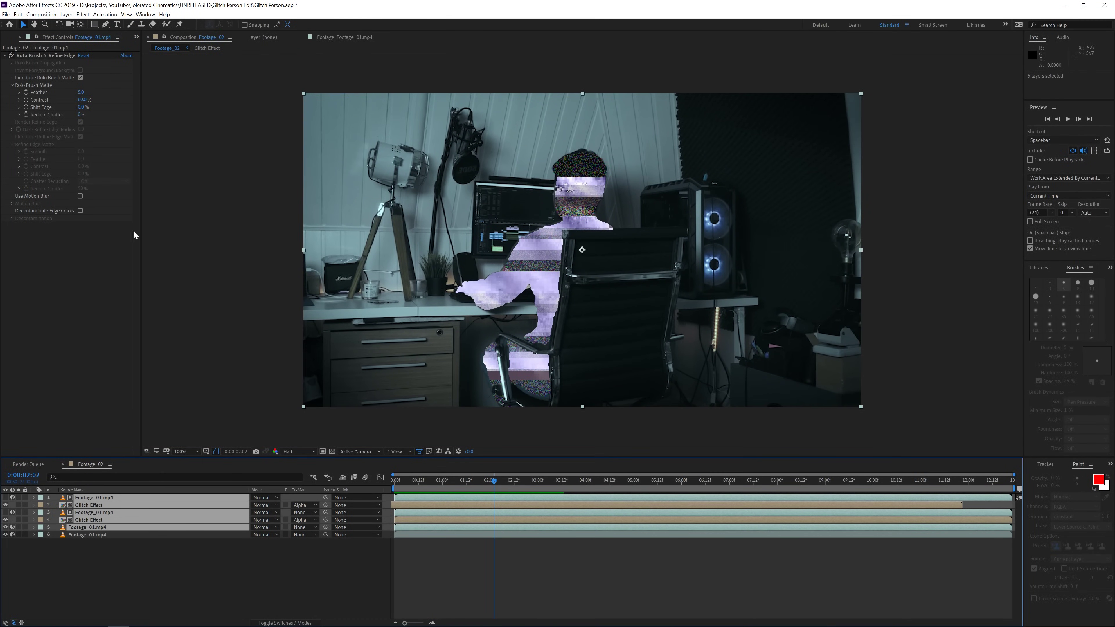
- Pre-compose the five selected layers into a precomp named 'Glitch Effect'
{"action": "left_click", "coordinate": [67, 14]}
{"action": "left_click", "coordinate": [112, 326]}
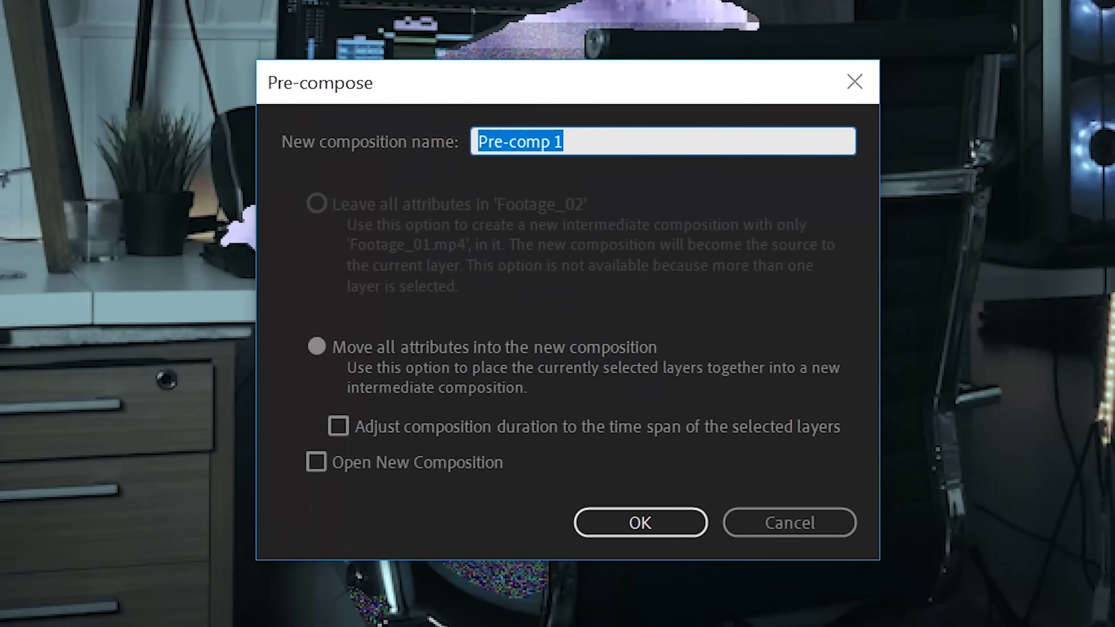
{"action": "type", "text": "Gkl"}
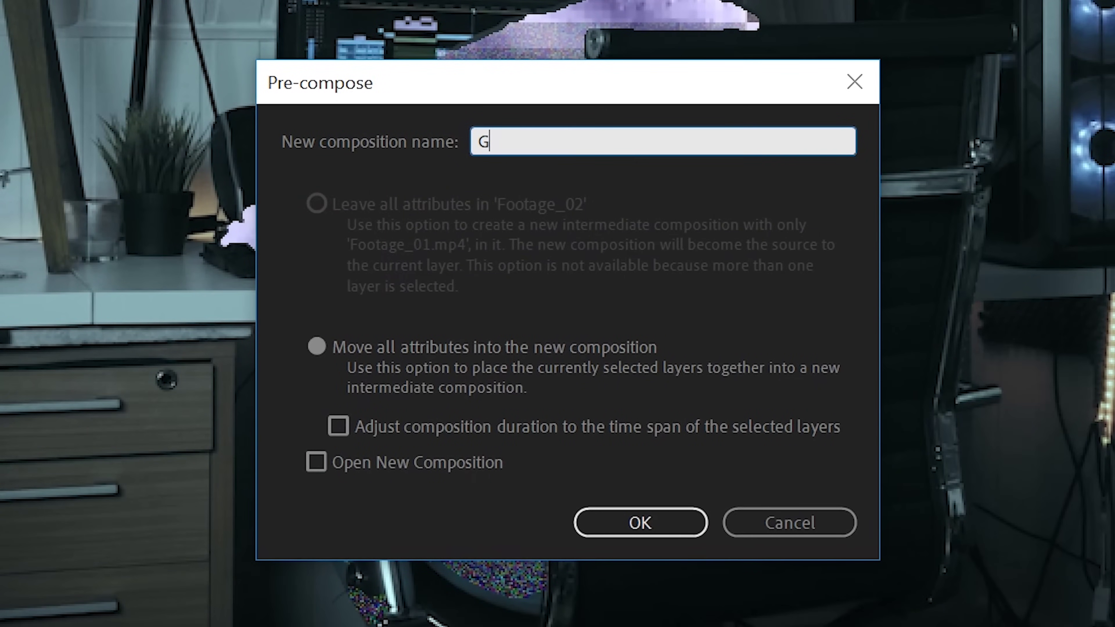
{"action": "type", "text": "tch Effect"}
{"action": "key", "text": "Return"}
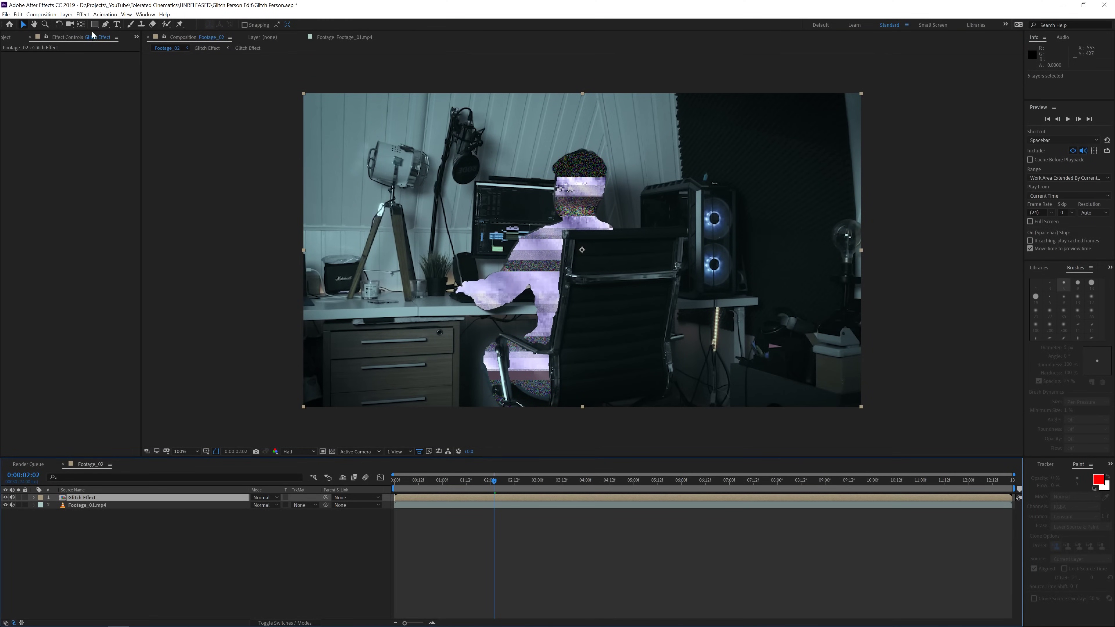
- Apply Displacement Map with Max Horizontal 91 and Max Vertical 24, then preview
{"action": "left_click", "coordinate": [82, 14]}
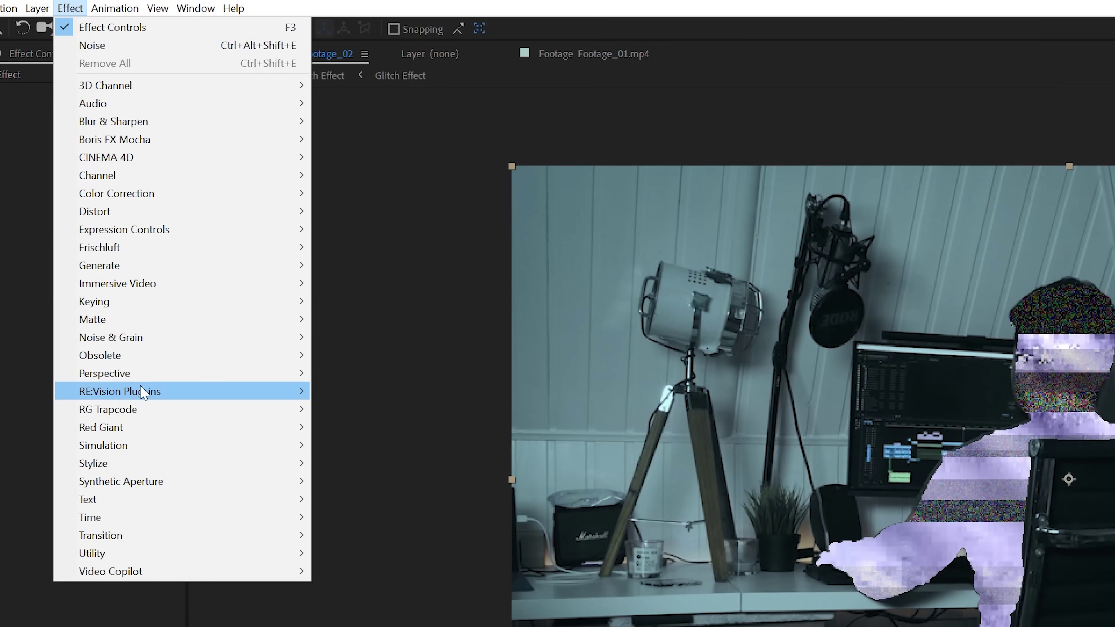
{"action": "mouse_move", "coordinate": [136, 211]}
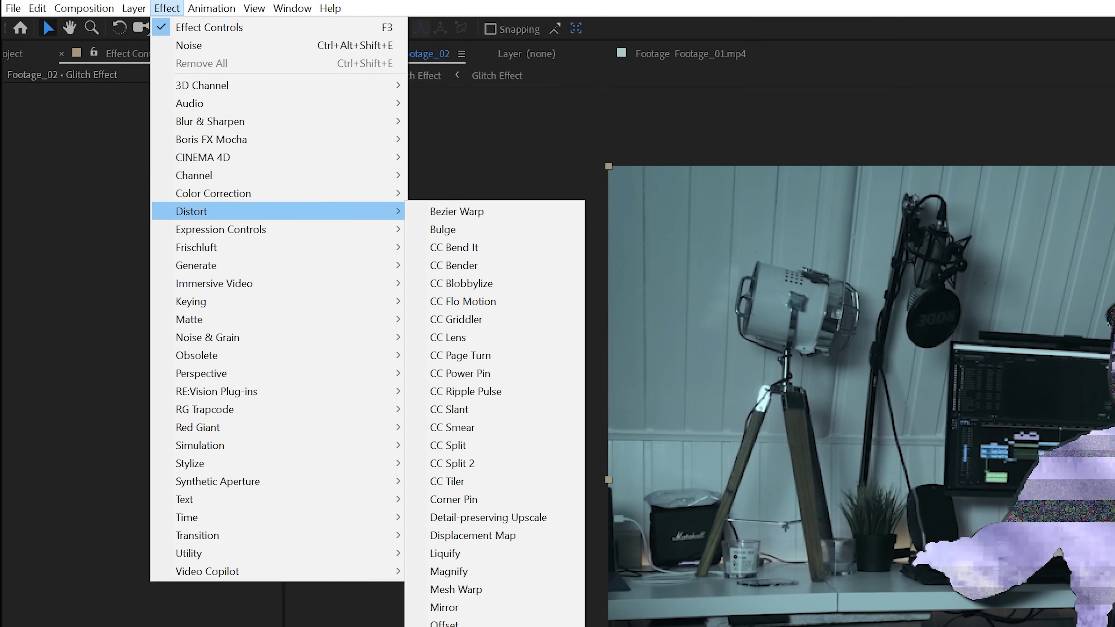
{"action": "left_click", "coordinate": [481, 537]}
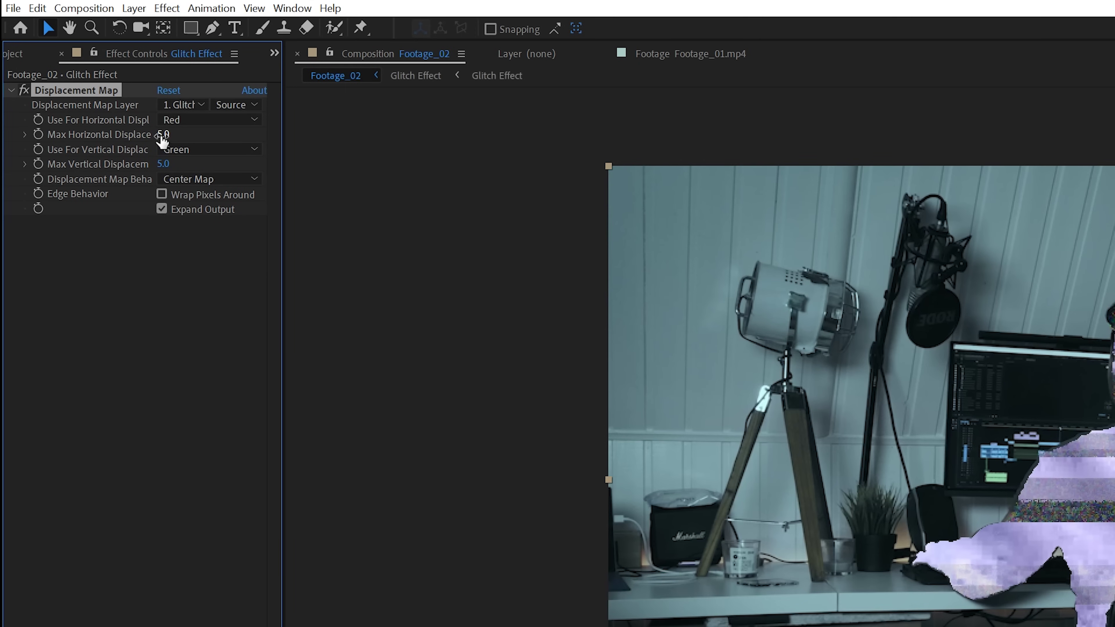
{"action": "left_click_drag", "start_coordinate": [162, 135], "coordinate": [251, 157]}
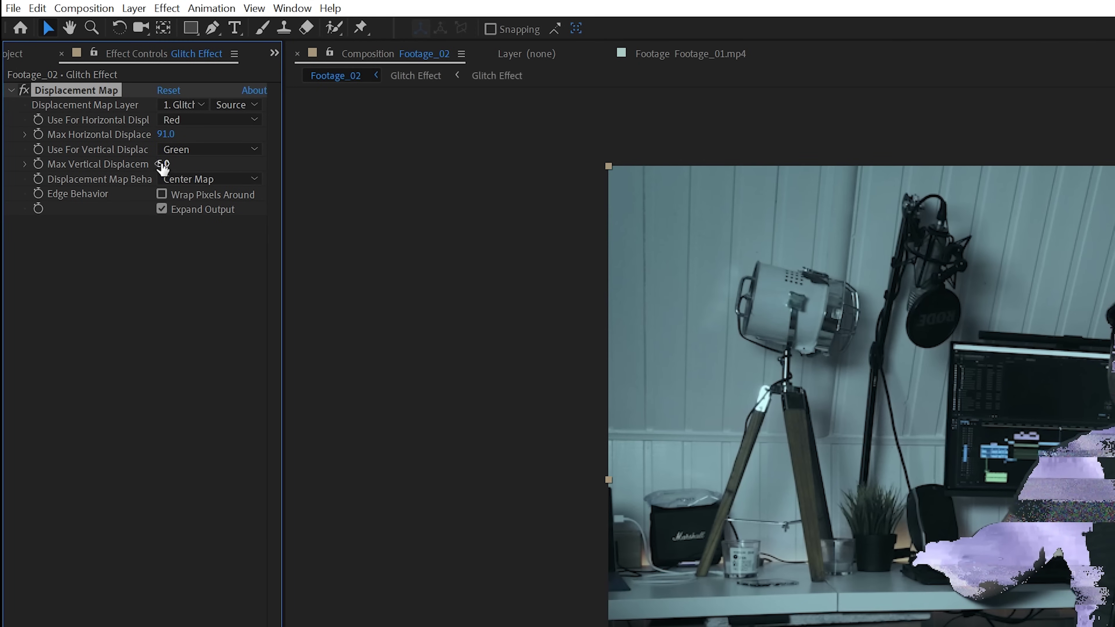
{"action": "left_click_drag", "start_coordinate": [162, 166], "coordinate": [188, 172]}
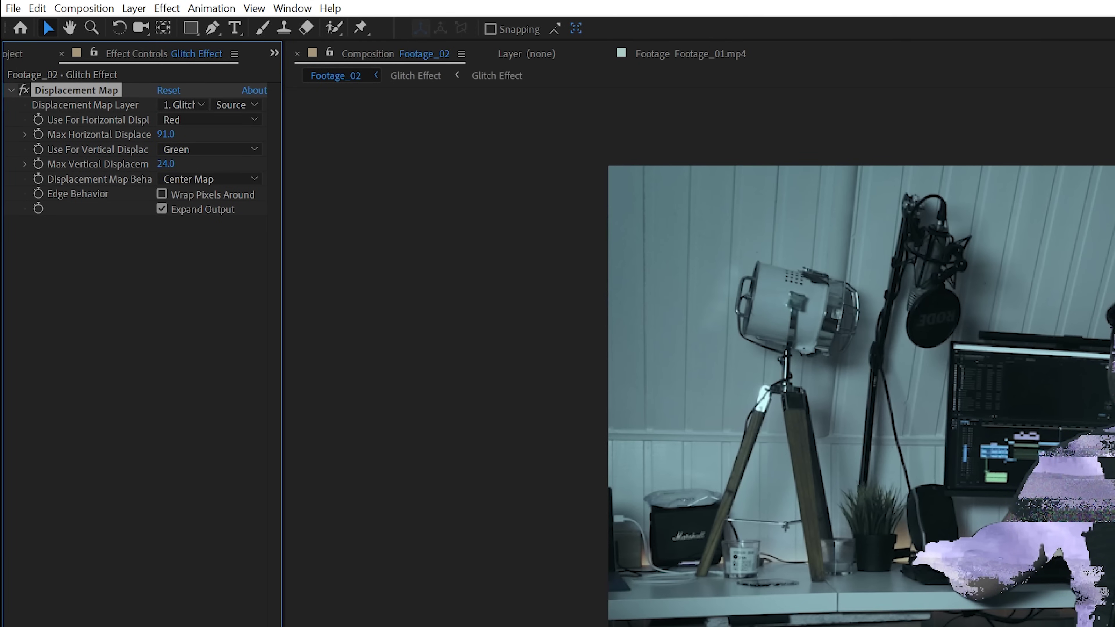
{"action": "key", "text": "space"}
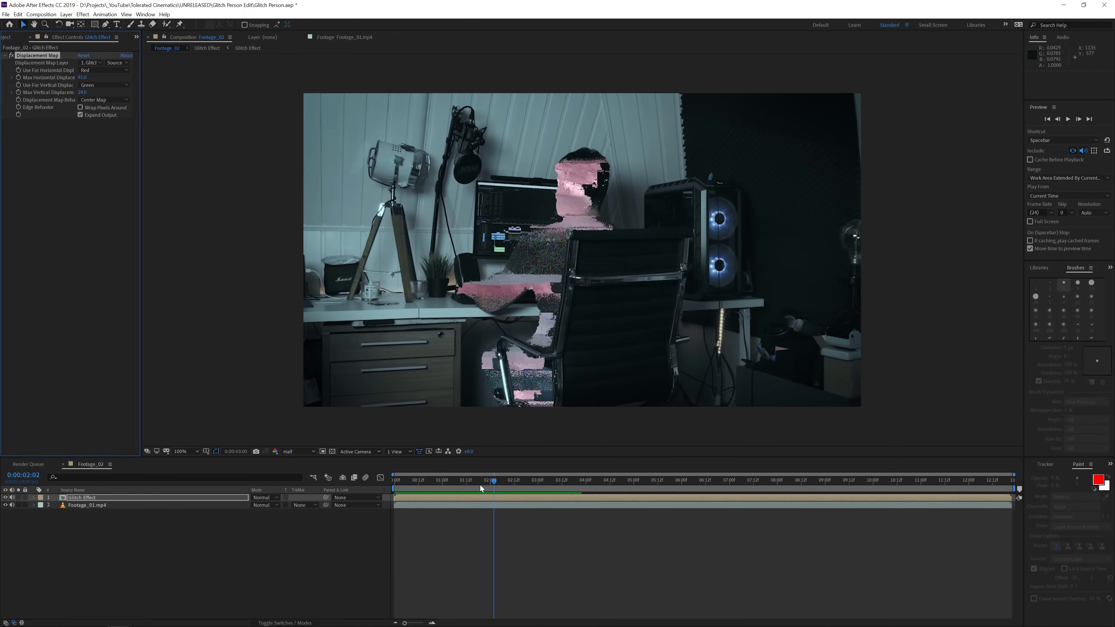
- Copy the Fractal Noise layer from the nested Glitch Effect comp and paste it into Footage_02
{"action": "left_click", "coordinate": [480, 485]}
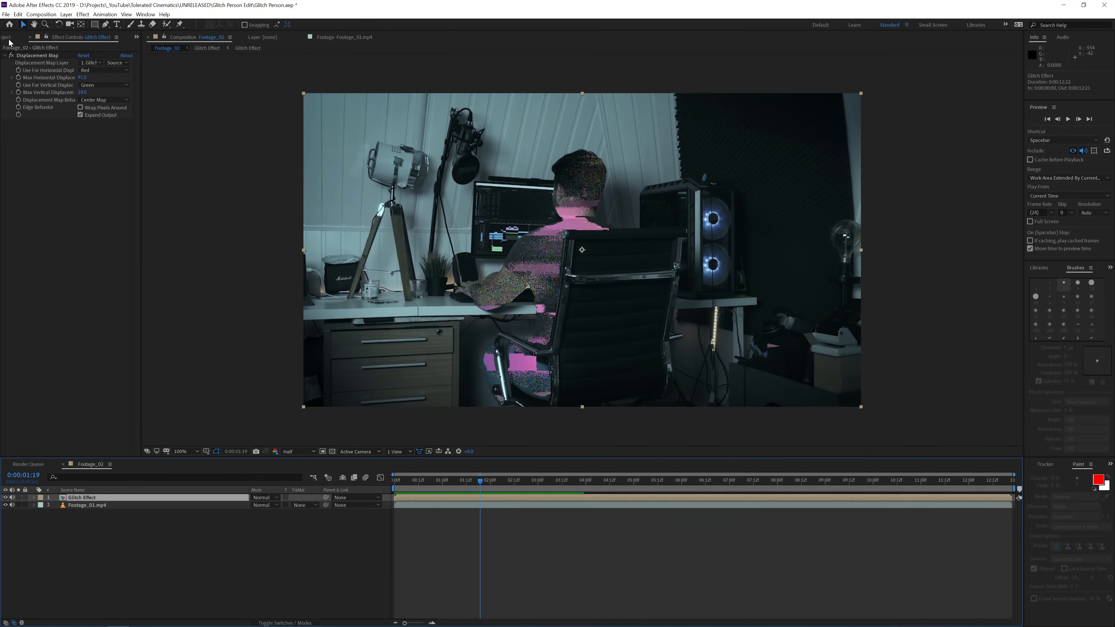
{"action": "double_click", "coordinate": [95, 498]}
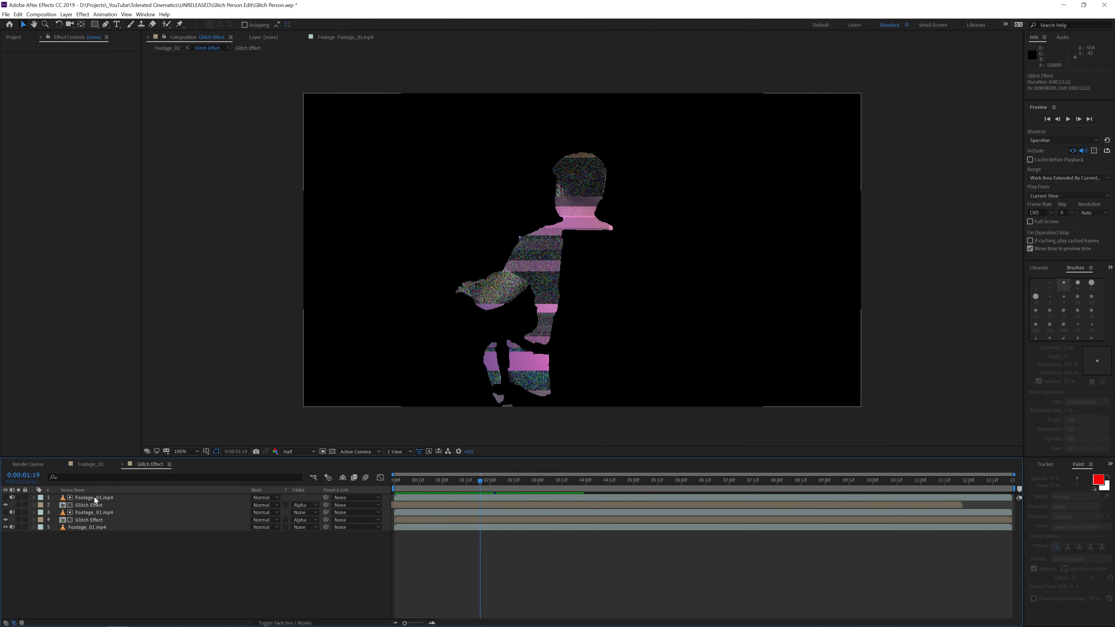
{"action": "double_click", "coordinate": [93, 505]}
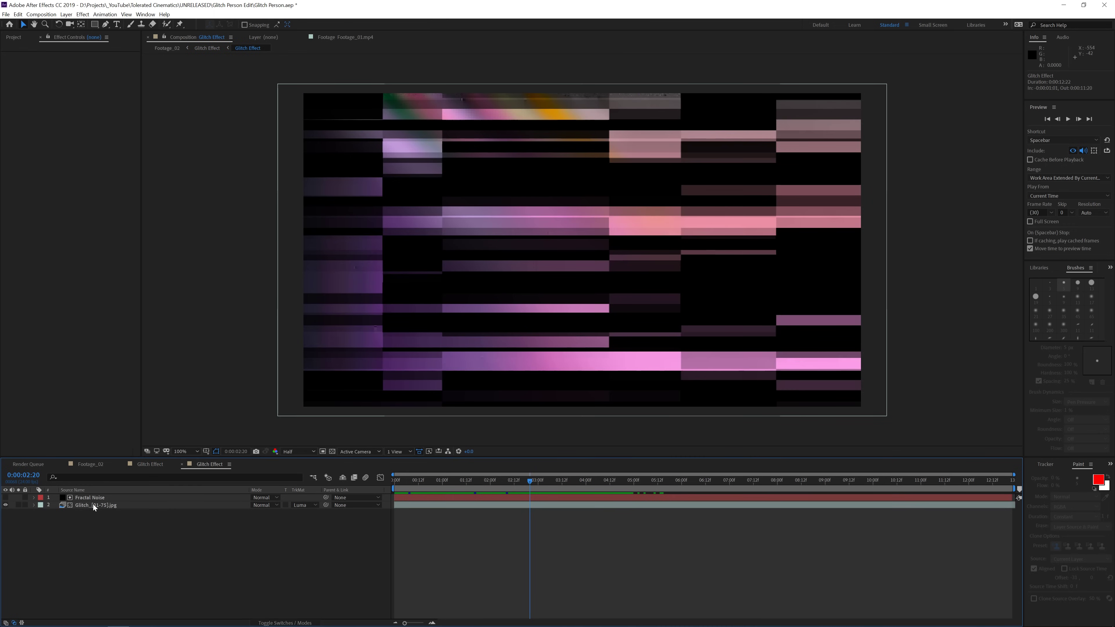
{"action": "left_click", "coordinate": [91, 499]}
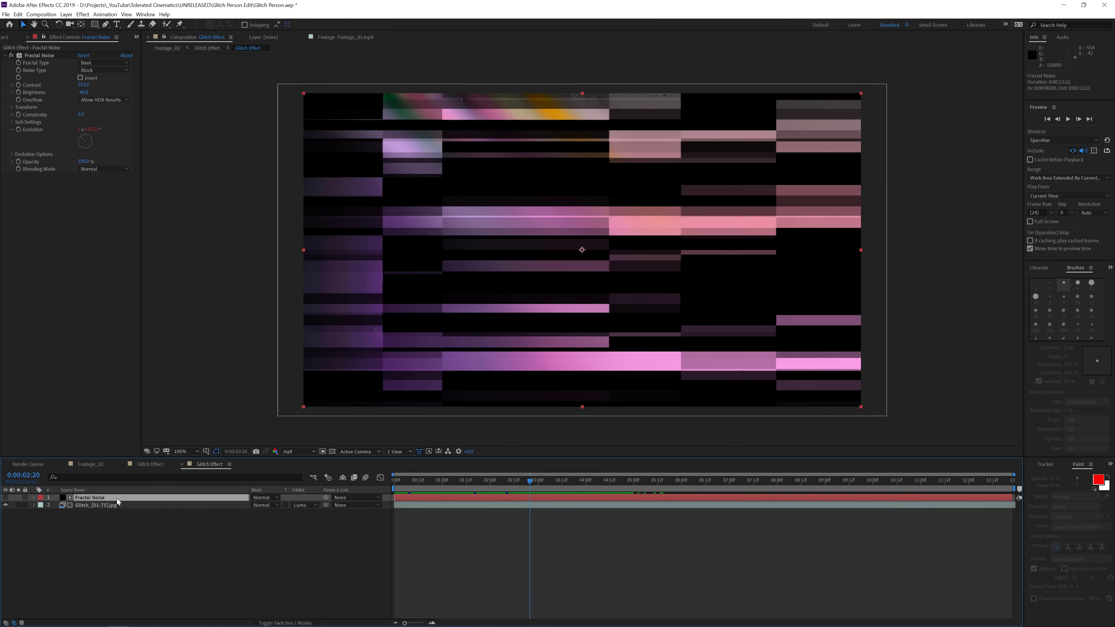
{"action": "left_click", "coordinate": [18, 14]}
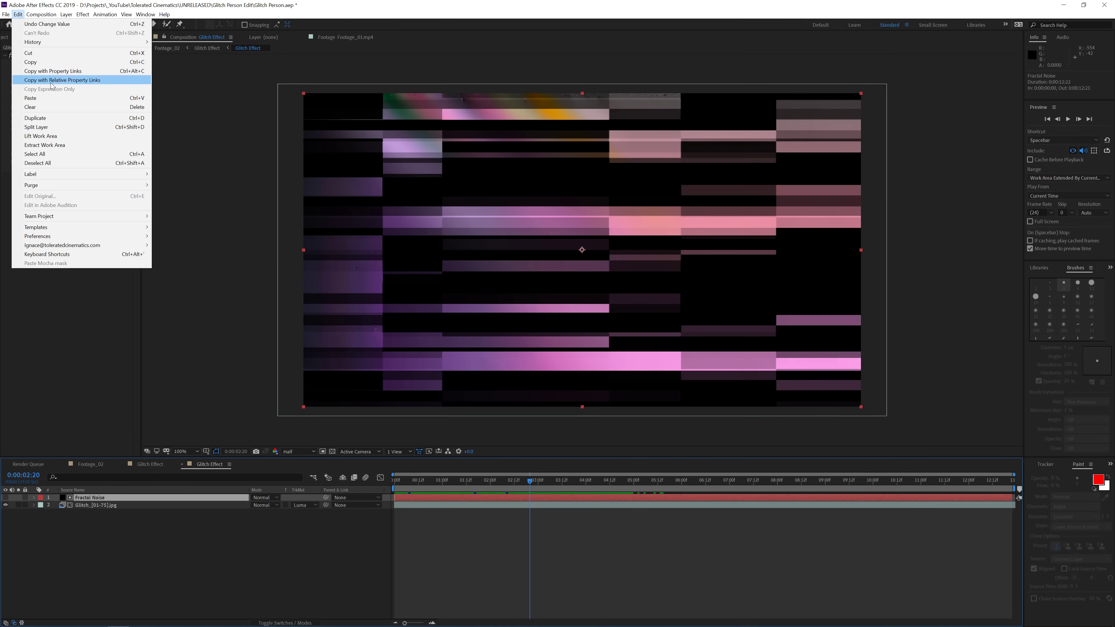
{"action": "left_click", "coordinate": [42, 62]}
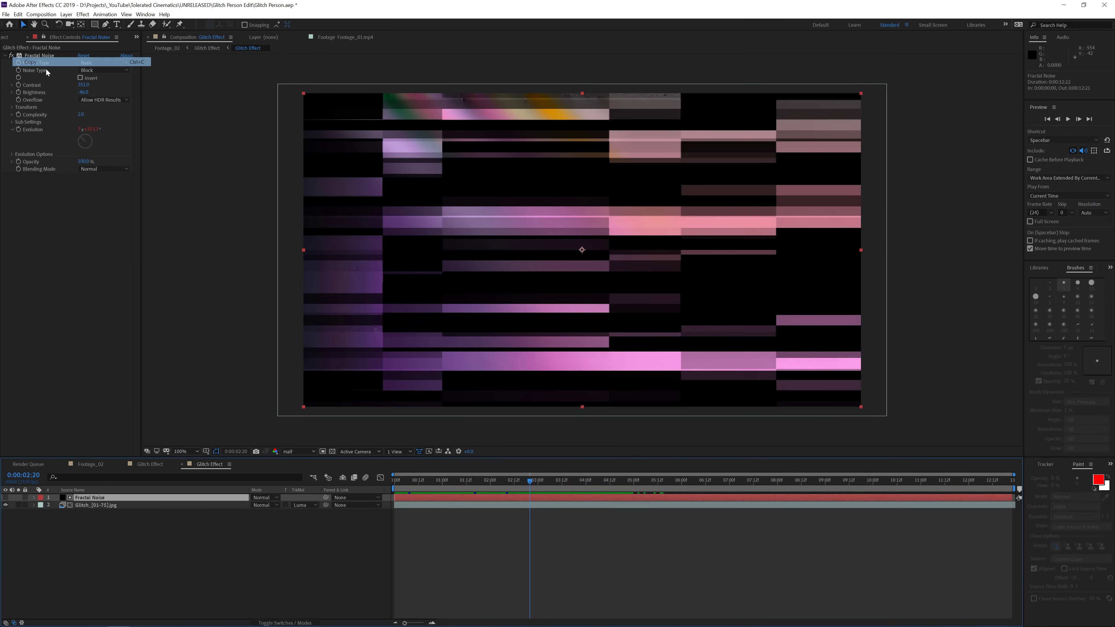
{"action": "left_click", "coordinate": [95, 465]}
{"action": "left_click", "coordinate": [18, 14]}
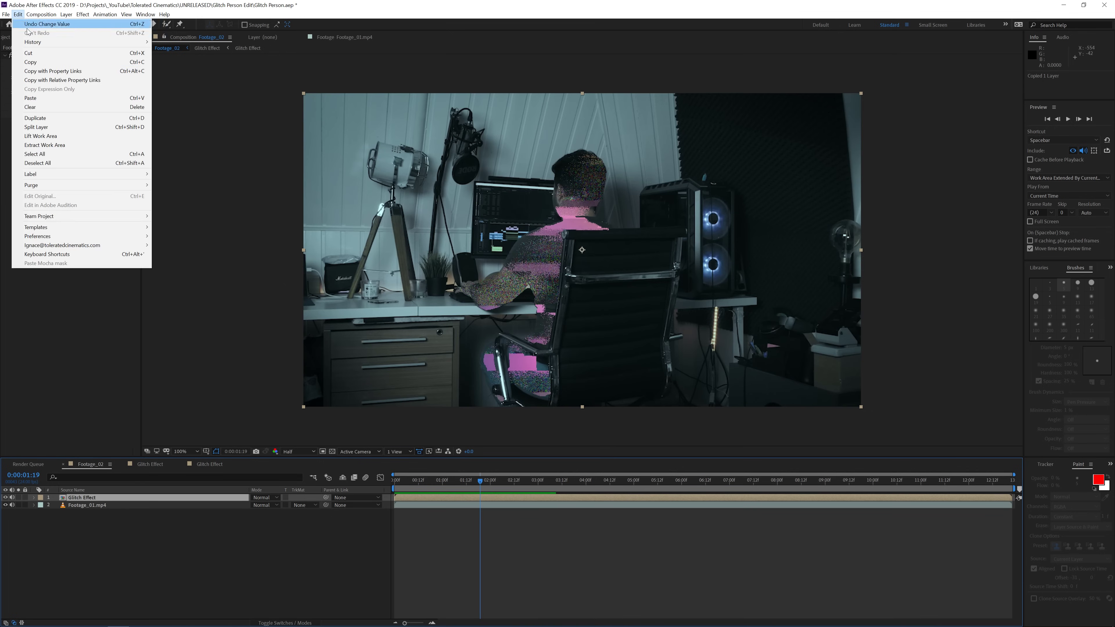
{"action": "left_click", "coordinate": [41, 94]}
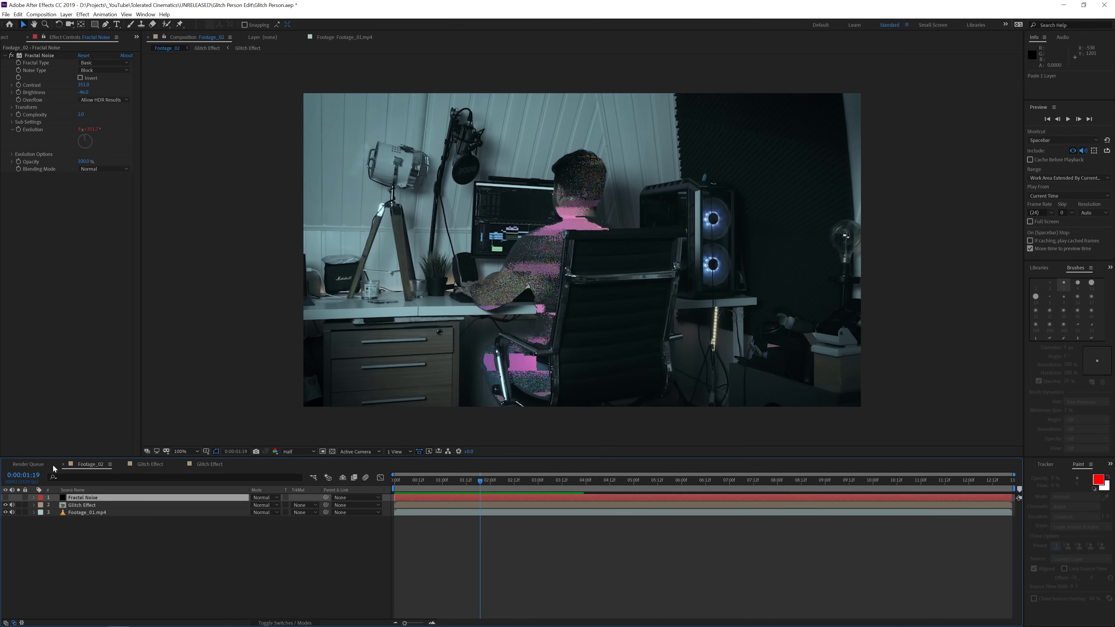
- Make the pasted noise visible, set Scale Height to 46 and Complexity to about 6.7
{"action": "left_click", "coordinate": [6, 498]}
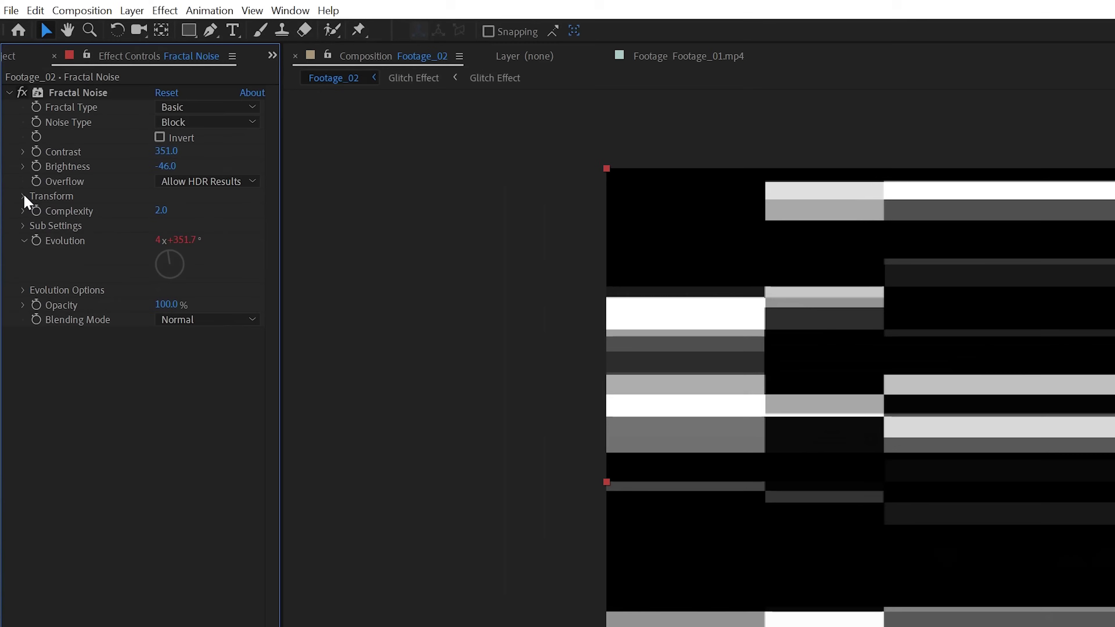
{"action": "left_click", "coordinate": [12, 107]}
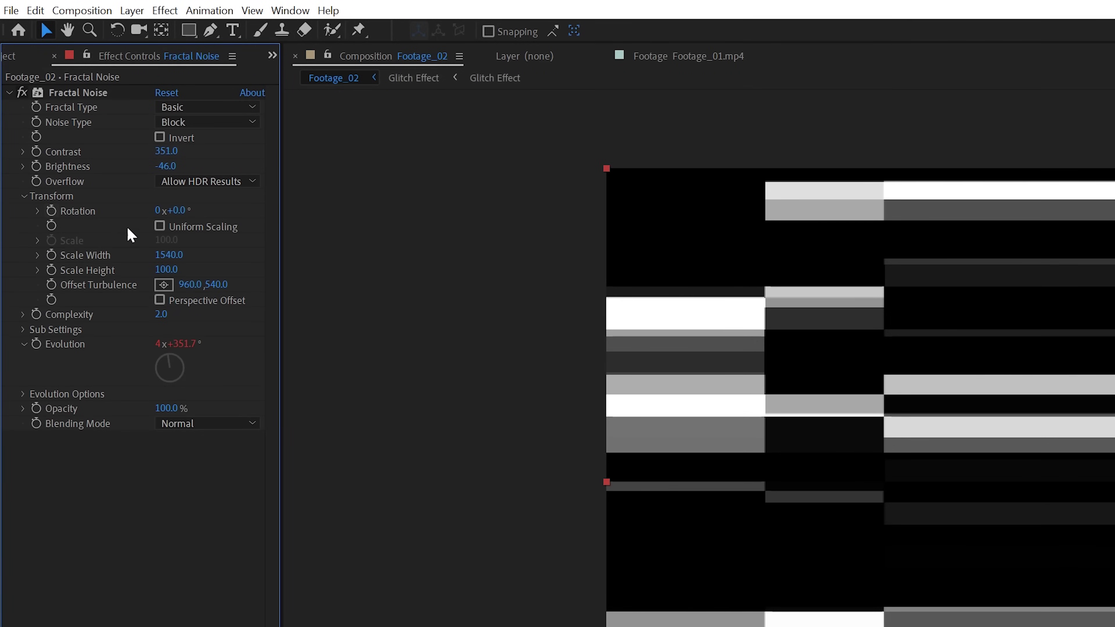
{"action": "left_click_drag", "start_coordinate": [163, 265], "coordinate": [128, 276]}
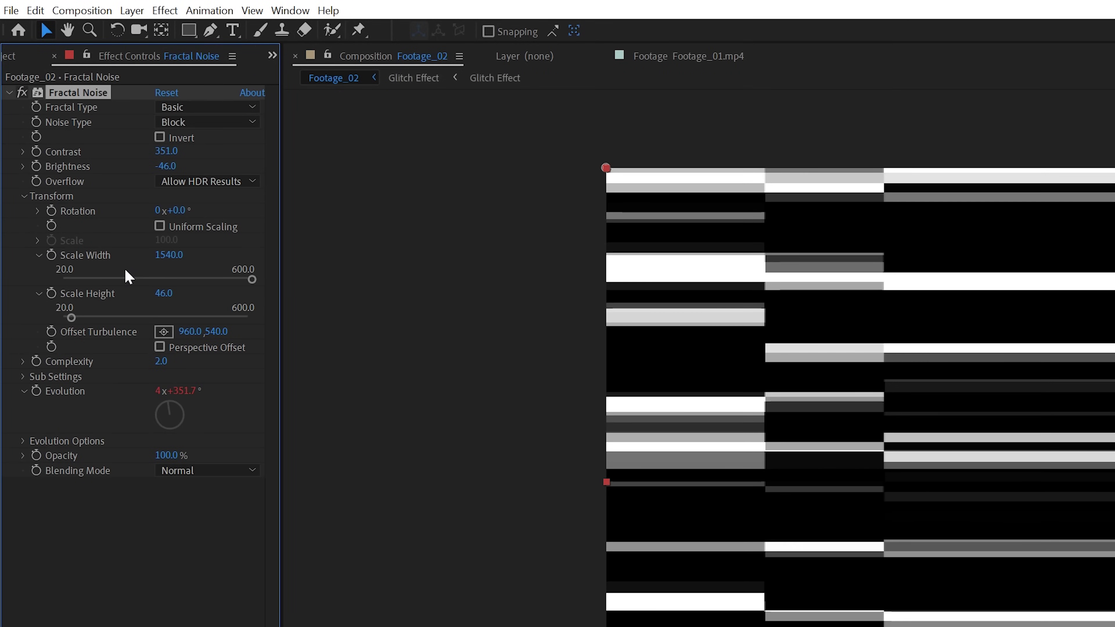
{"action": "left_click_drag", "start_coordinate": [162, 361], "coordinate": [270, 368]}
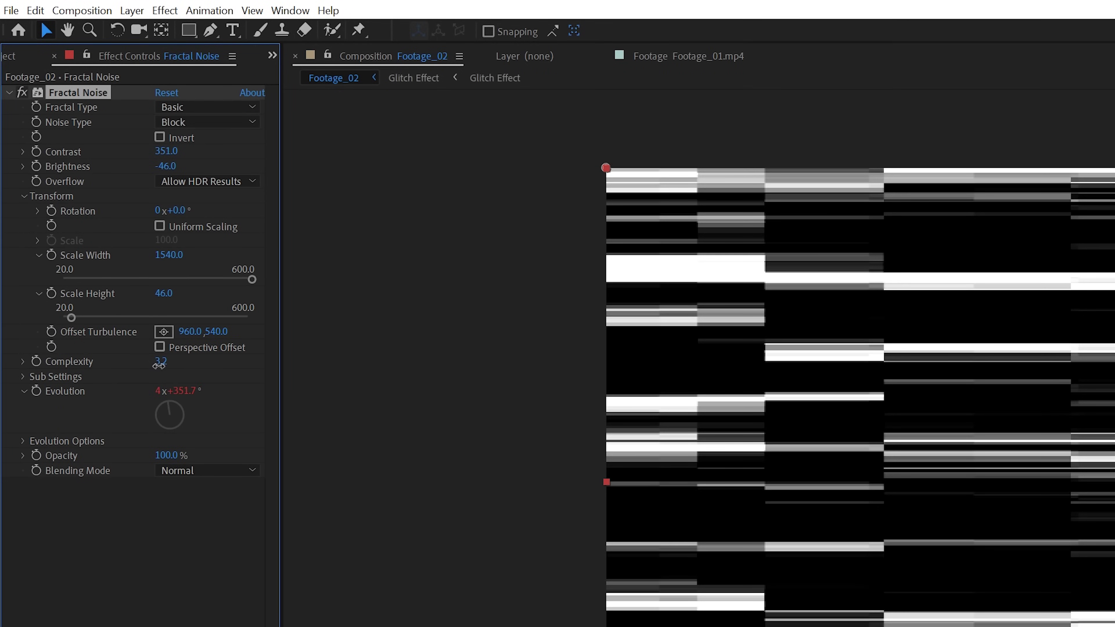
{"action": "left_click_drag", "start_coordinate": [159, 365], "coordinate": [469, 384]}
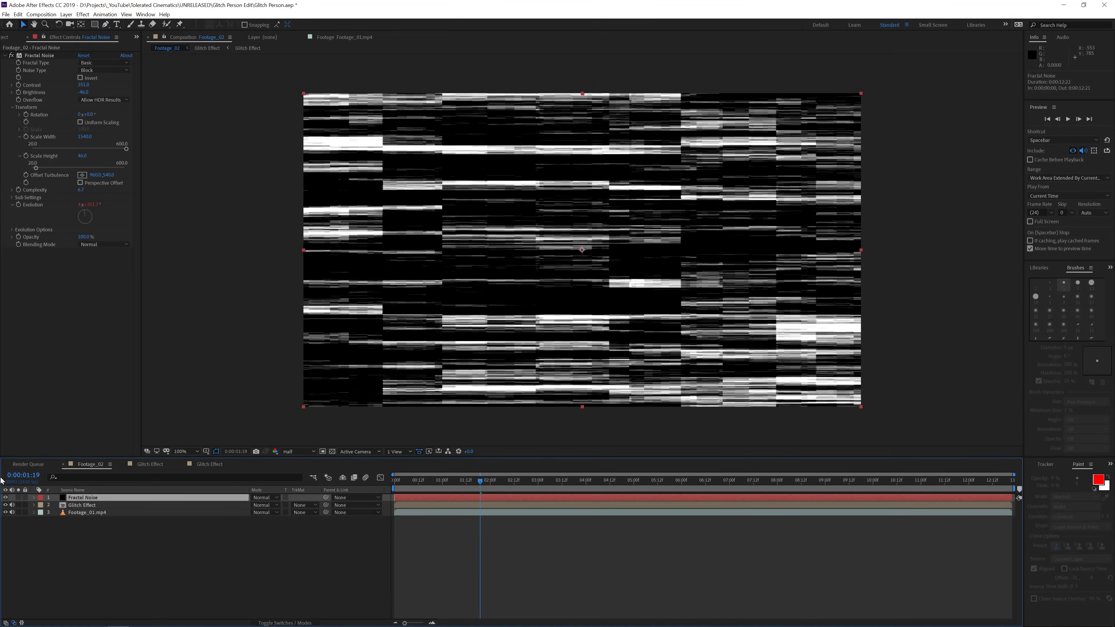
- Hide the Fractal Noise layer and duplicate the Glitch Effect layer's Displacement Map
{"action": "left_click", "coordinate": [6, 497]}
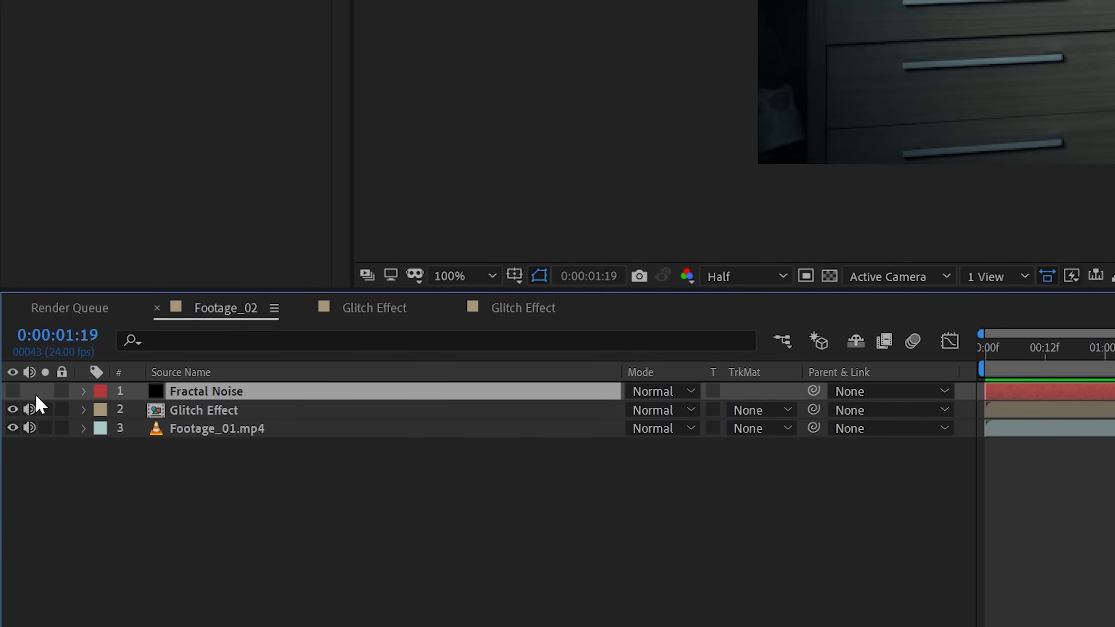
{"action": "left_click", "coordinate": [184, 412]}
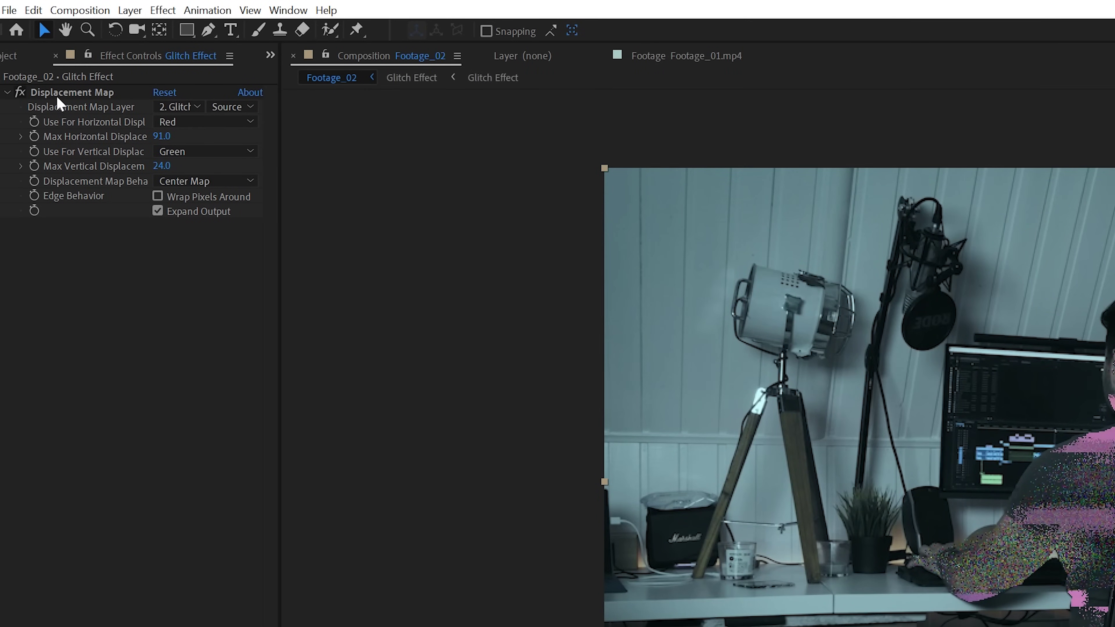
{"action": "left_click", "coordinate": [79, 92]}
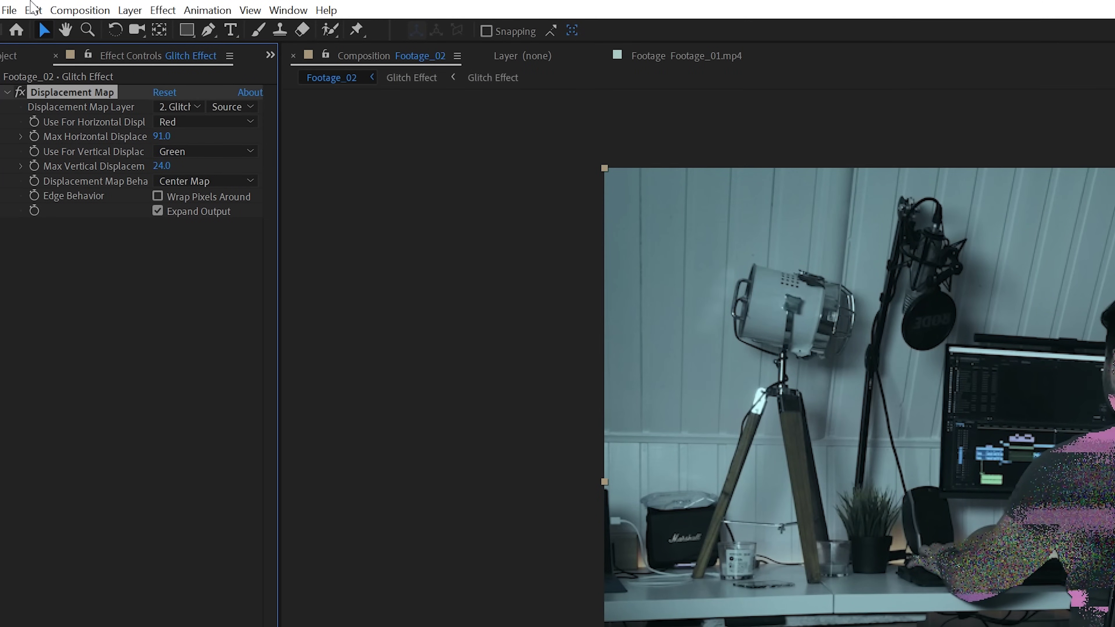
{"action": "left_click", "coordinate": [35, 10]}
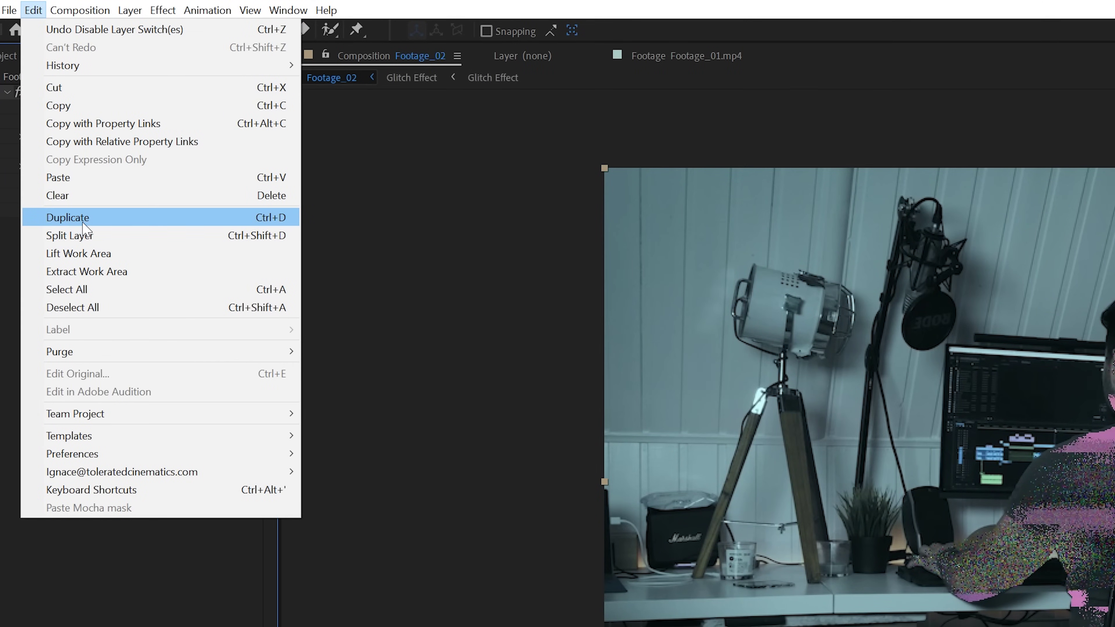
{"action": "left_click", "coordinate": [83, 218]}
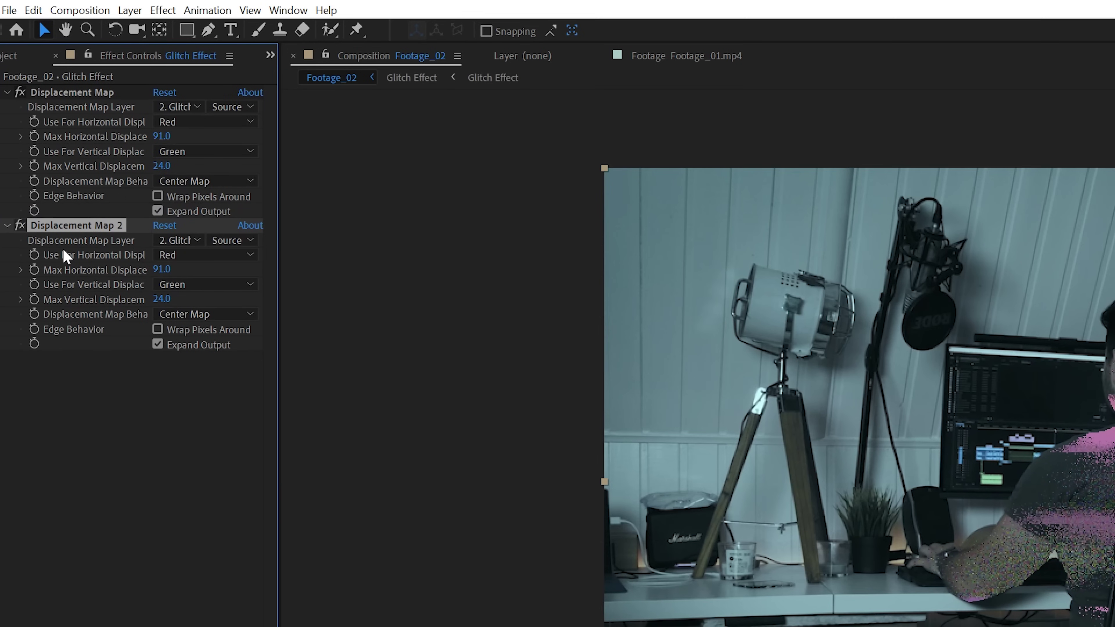
- Drive the second Displacement Map by Fractal Noise Effects & Masks, at 19 horizontal, 0 vertical
{"action": "left_click", "coordinate": [185, 240]}
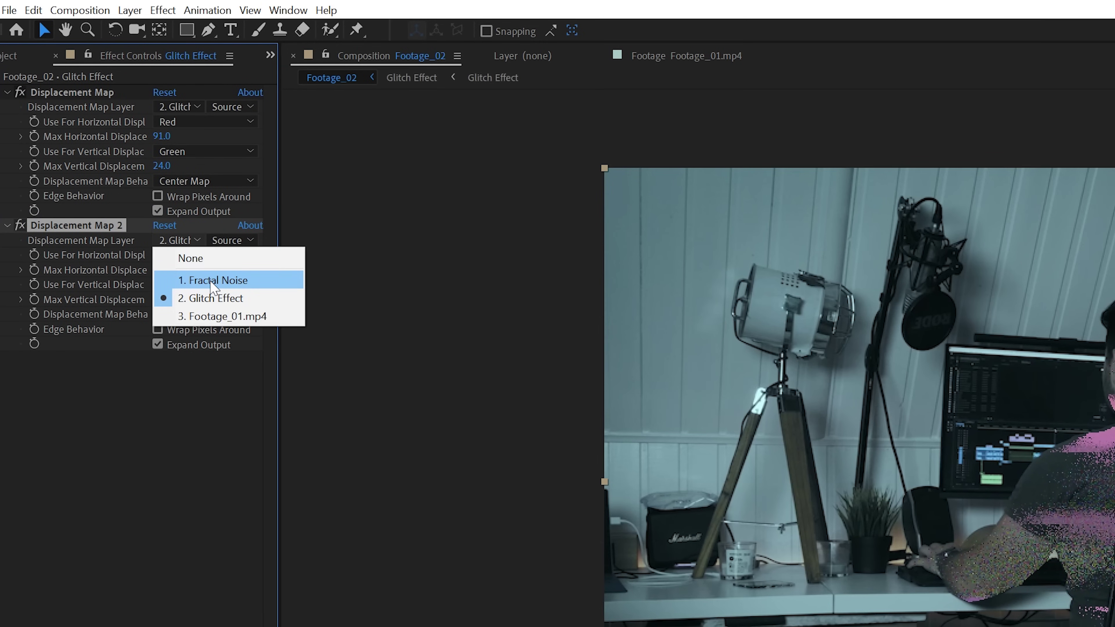
{"action": "left_click", "coordinate": [211, 282]}
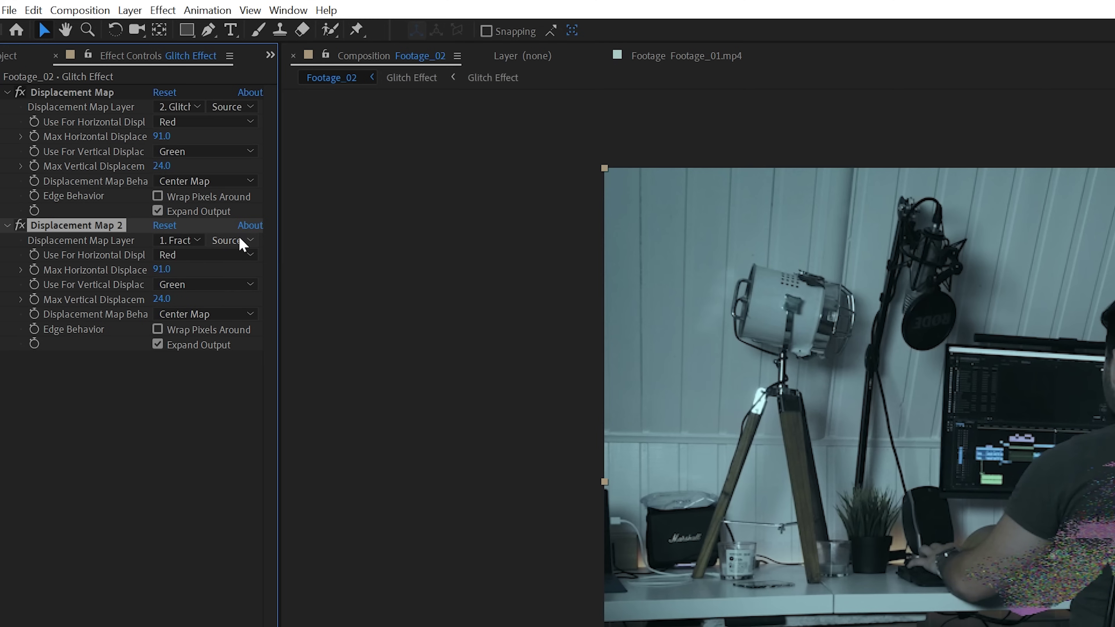
{"action": "left_click", "coordinate": [241, 244]}
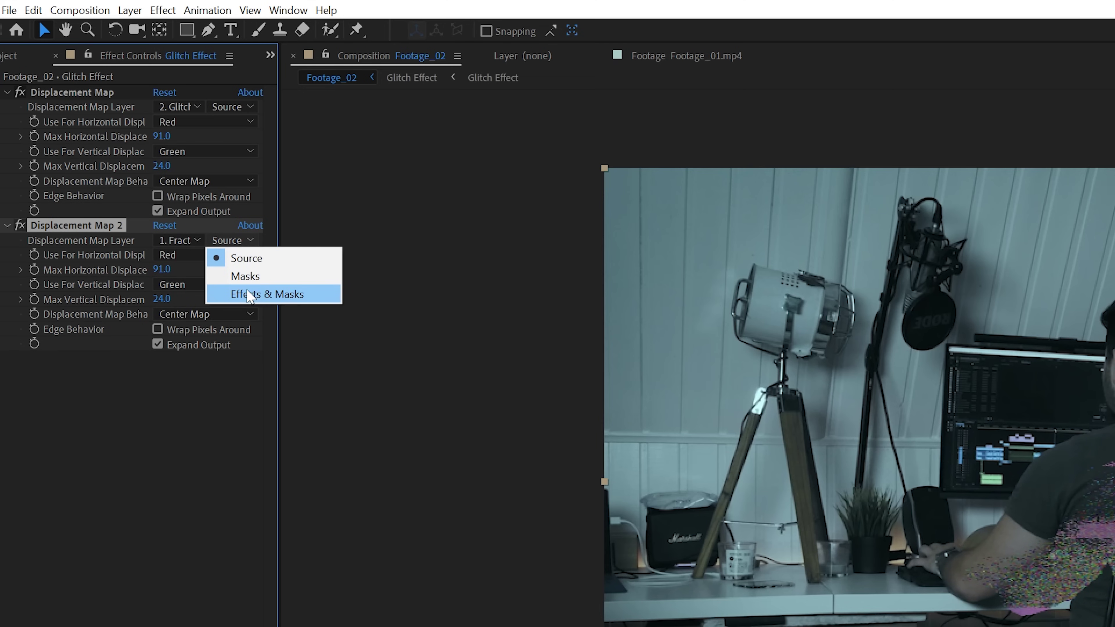
{"action": "left_click", "coordinate": [247, 300]}
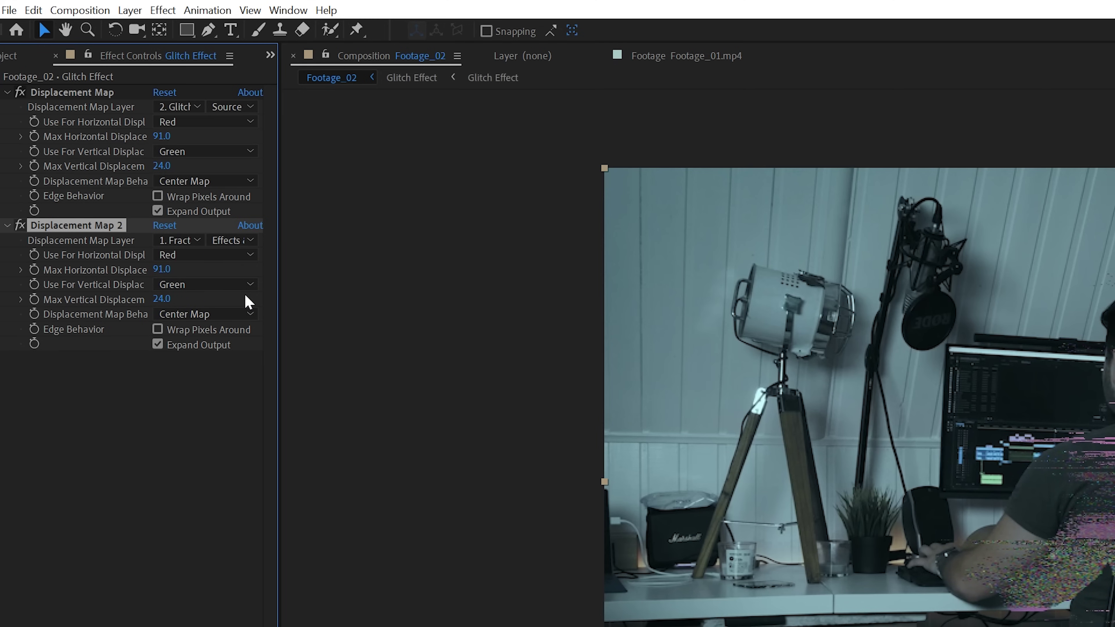
{"action": "left_click_drag", "start_coordinate": [134, 270], "coordinate": [94, 287]}
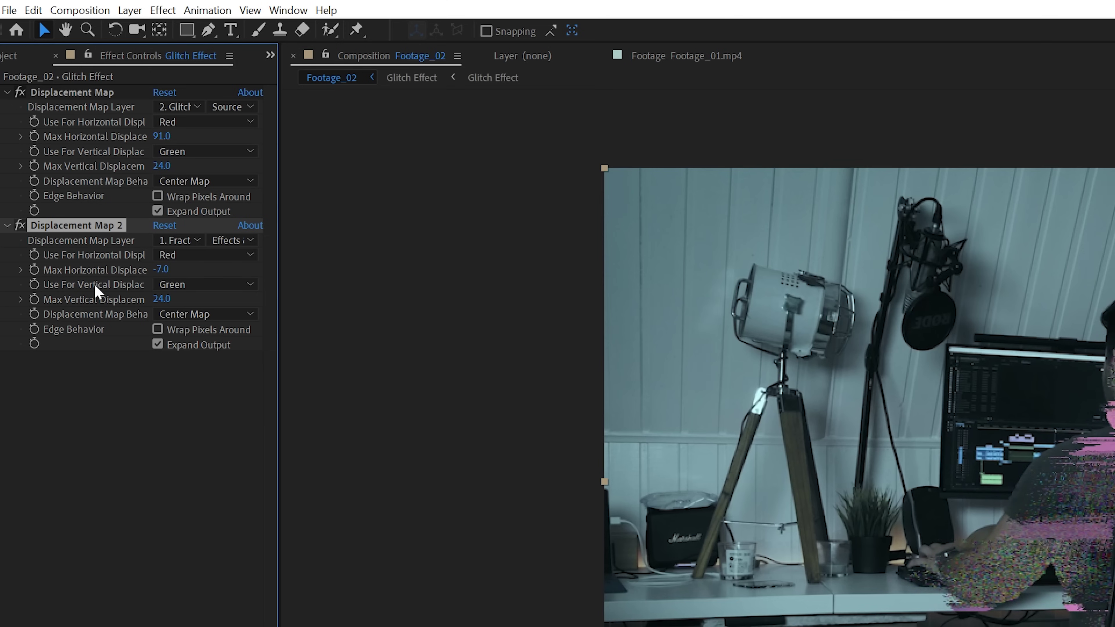
{"action": "mouse_move", "coordinate": [161, 299]}
{"action": "left_mouse_down"}
{"action": "mouse_move", "coordinate": [174, 298]}
{"action": "mouse_move", "coordinate": [124, 308]}
{"action": "mouse_move", "coordinate": [176, 306]}
{"action": "mouse_move", "coordinate": [165, 284]}
{"action": "left_mouse_up"}
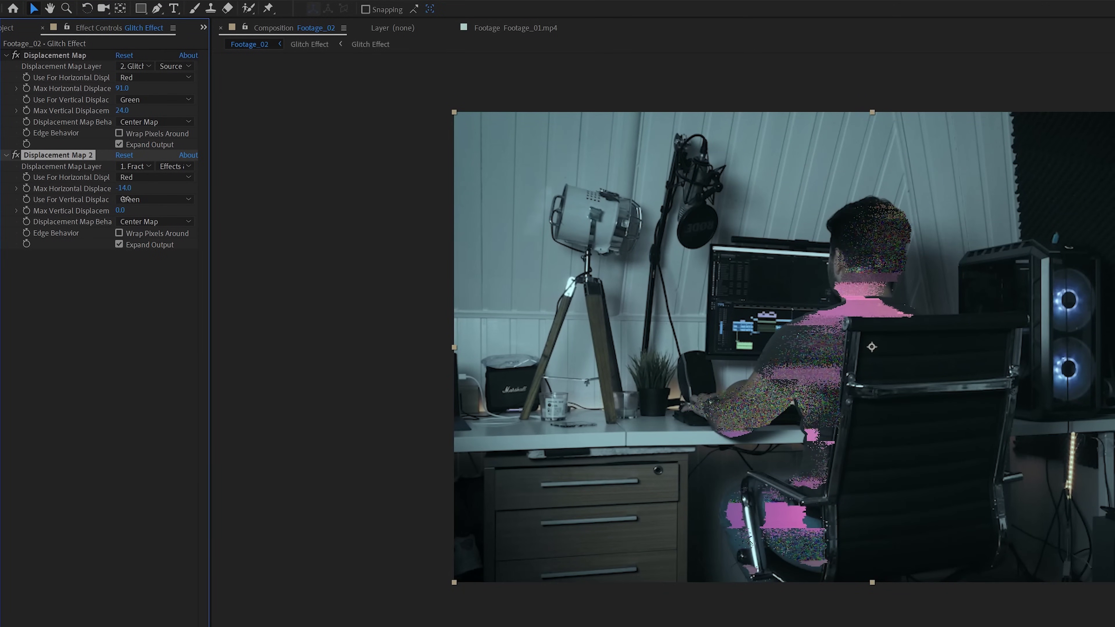
{"action": "left_click_drag", "start_coordinate": [124, 199], "coordinate": [156, 208]}
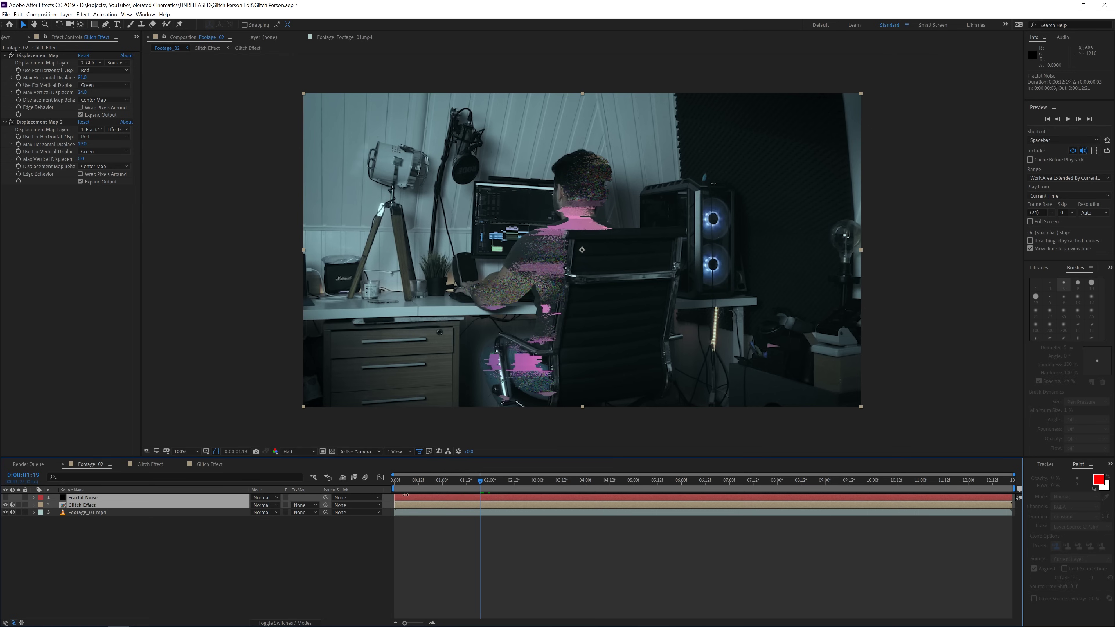
- Trim the glitch layers to start at 2 seconds and preview the result
{"action": "left_click_drag", "start_coordinate": [395, 505], "coordinate": [490, 505]}
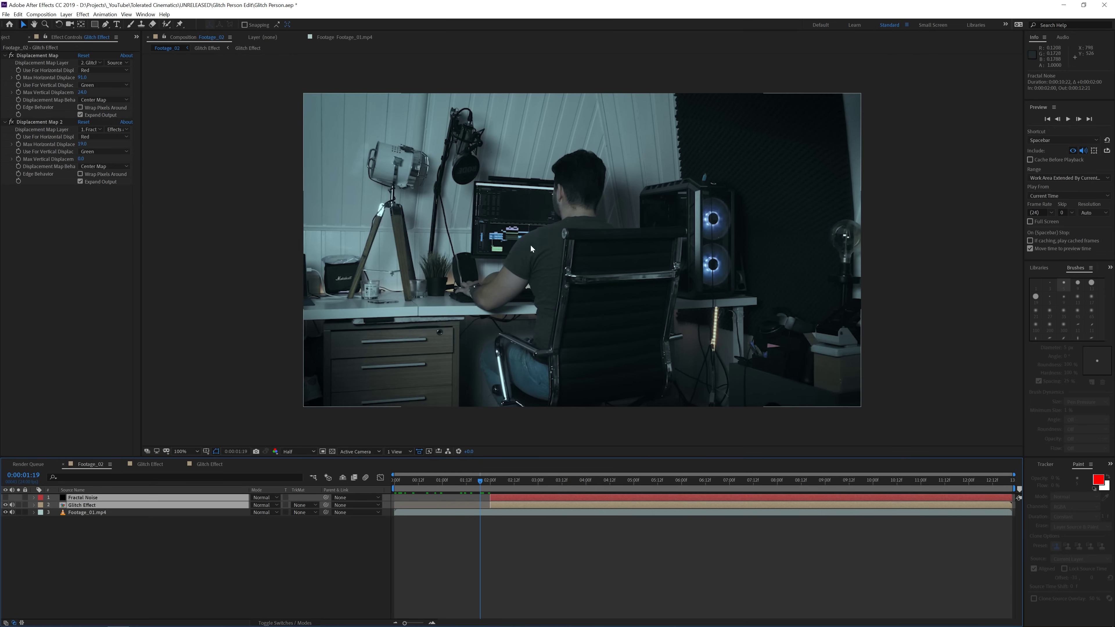
{"action": "key", "text": "space"}
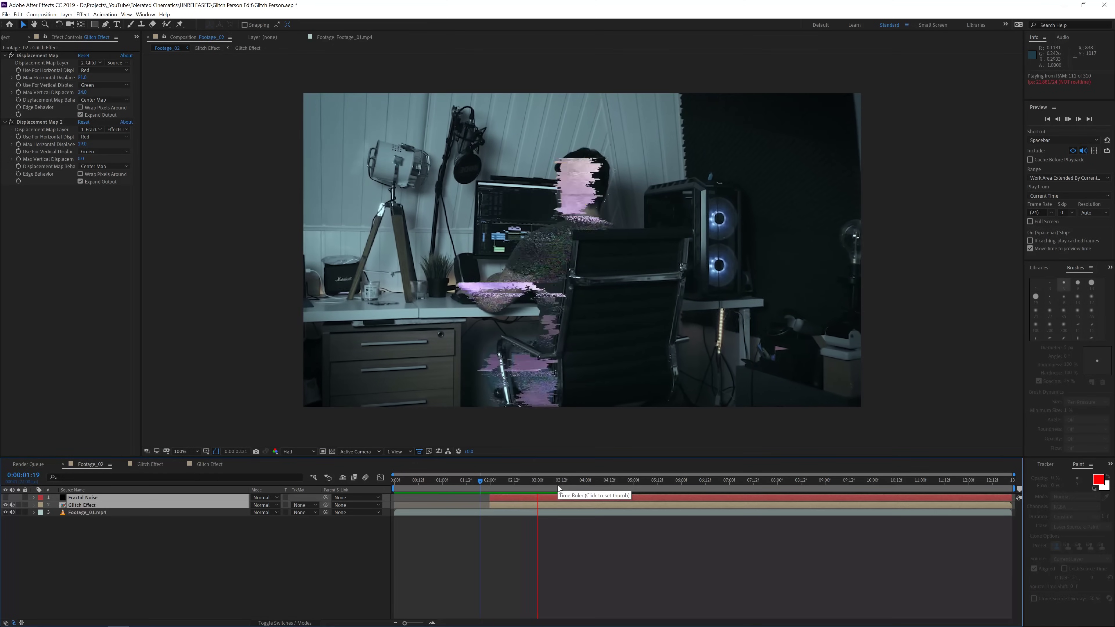
{"action": "left_click", "coordinate": [528, 481]}
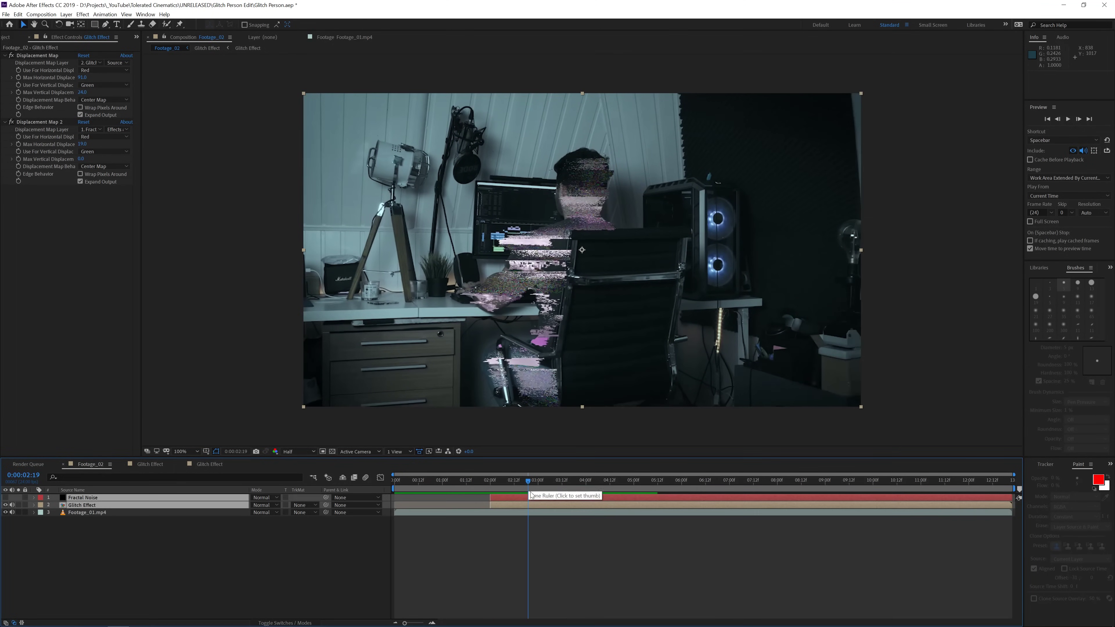
- Set Displacement Map 2's Max Horizontal Displacement to 5.0 and preview the glitch
{"action": "left_click", "coordinate": [526, 504]}
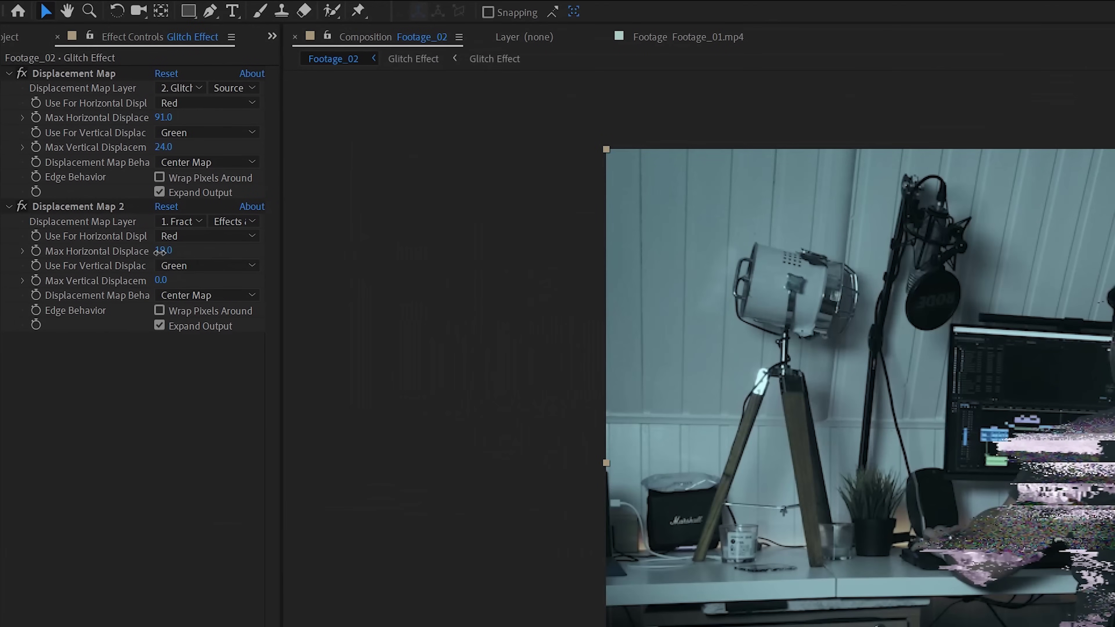
{"action": "left_click", "coordinate": [160, 251]}
{"action": "type", "text": "5"}
{"action": "key", "text": "Return"}
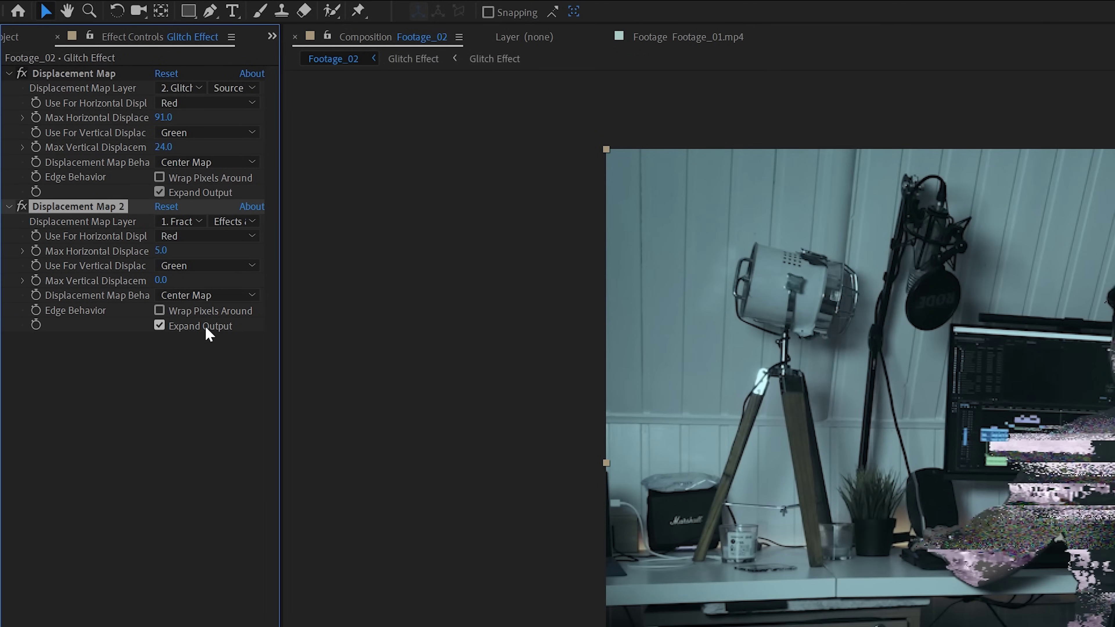
{"action": "key", "text": "space"}
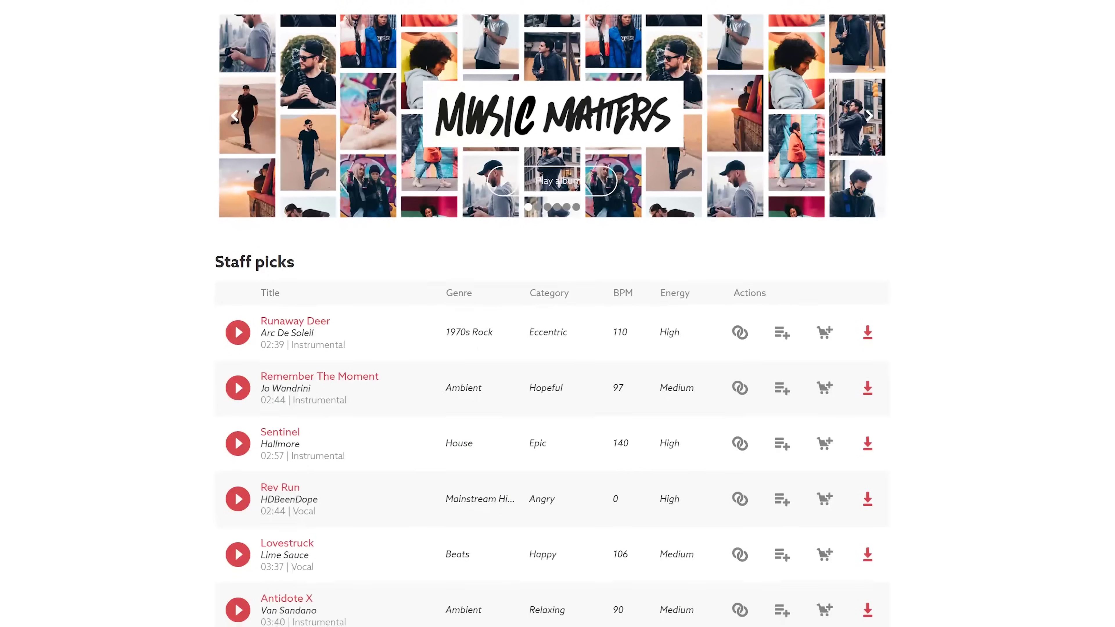
- Scroll down to Epidemic Sound's Staff picks list, from Runaway Deer to Antidote X
{"action": "scroll", "coordinate": [45, 591], "scroll_direction": "down", "scroll_amount": 2}
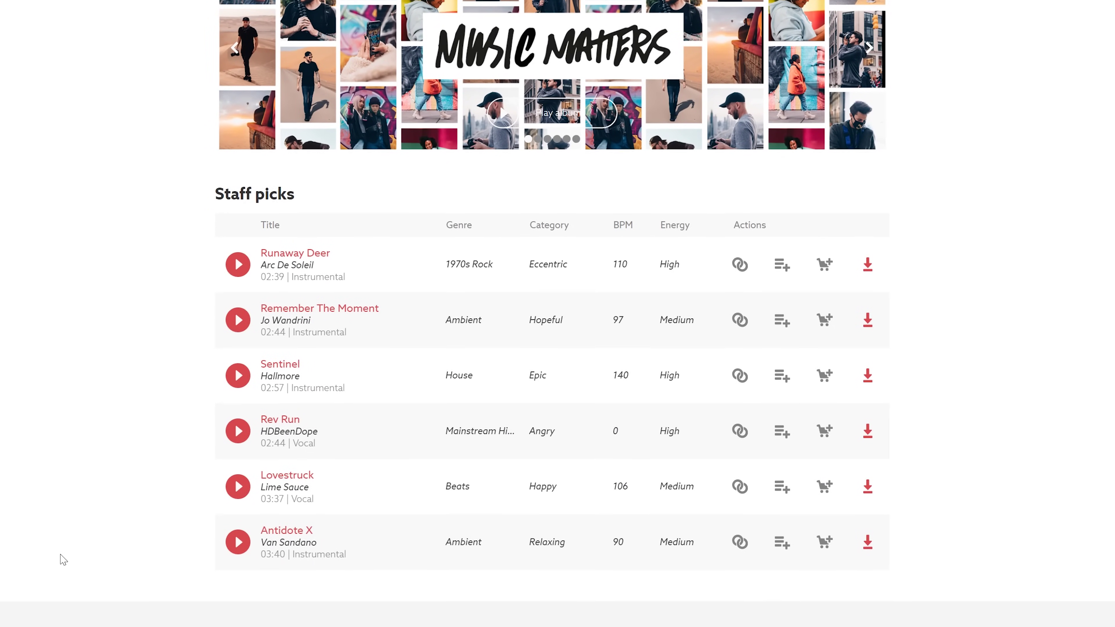